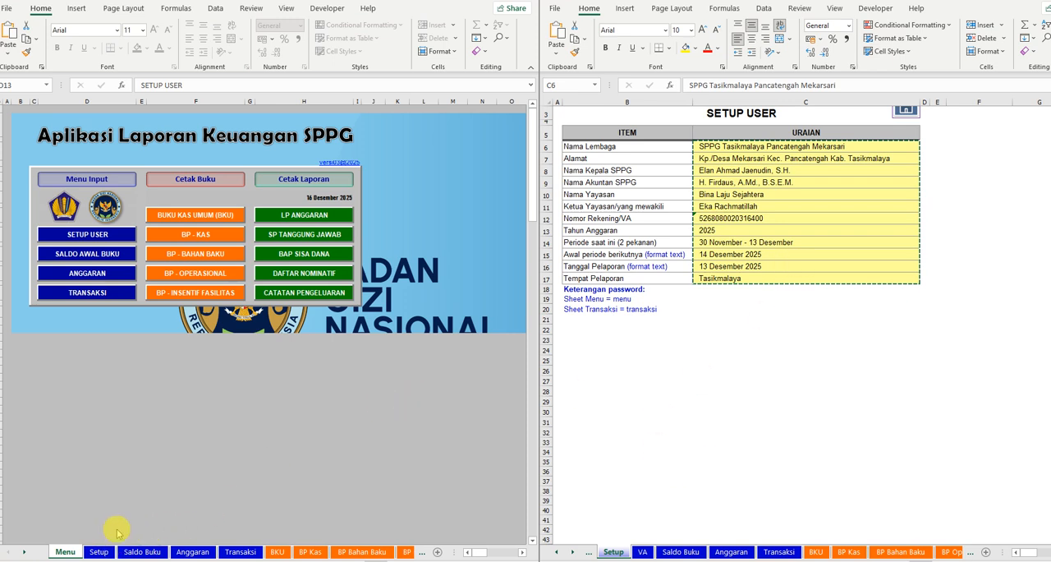
- Save a copy of the master workbook in the BGN folder as "LPA 15 - 27 Desember 2025"
click(43, 10)
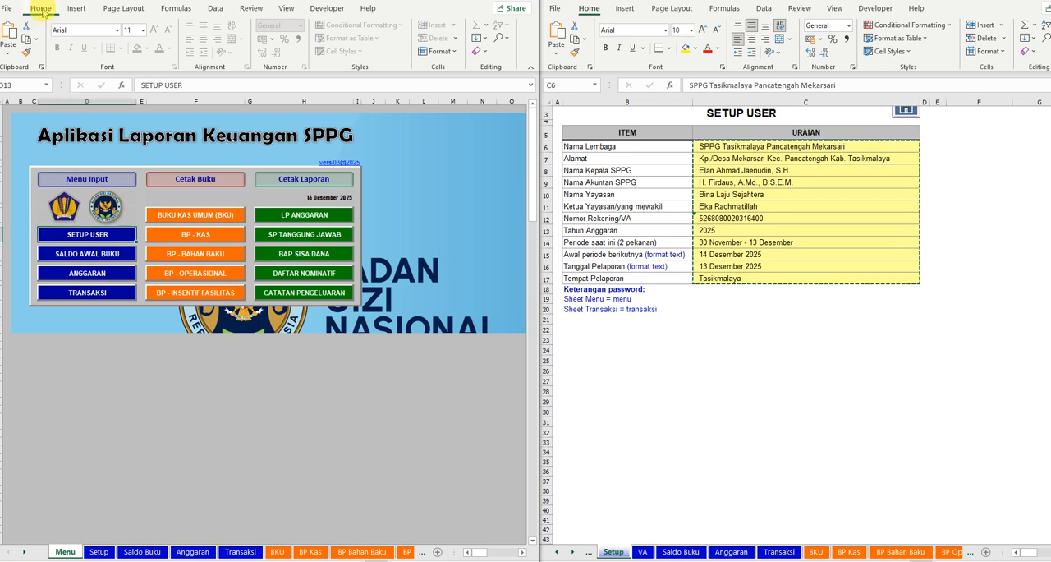
click(10, 11)
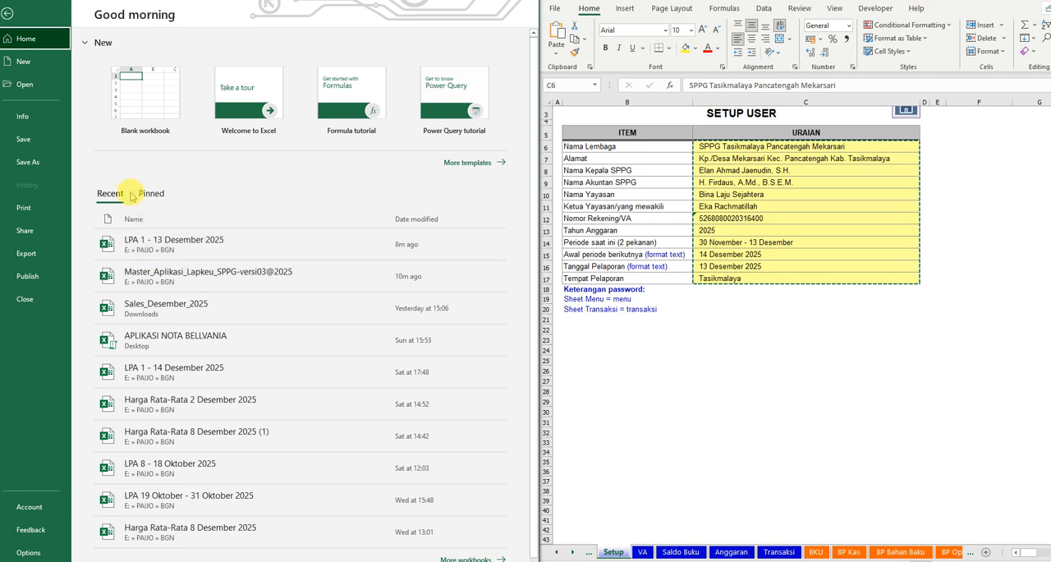
click(32, 161)
click(349, 119)
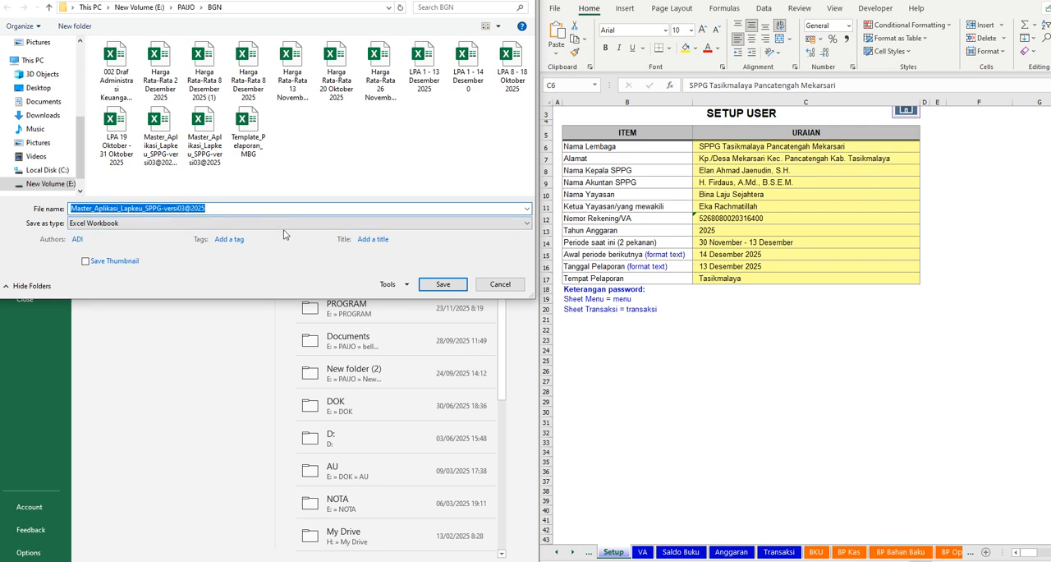
text(LPA )
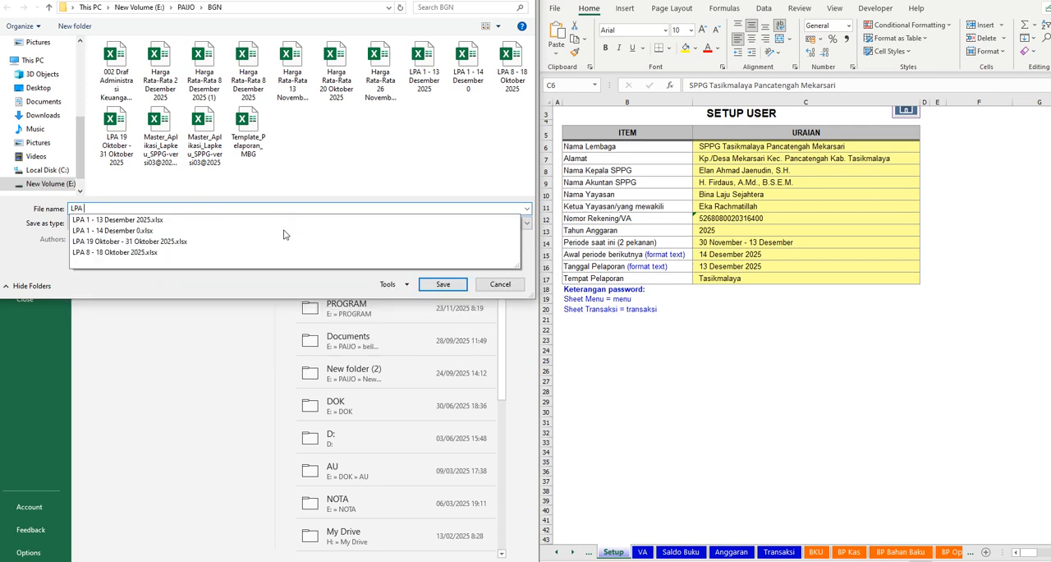
text(15 -)
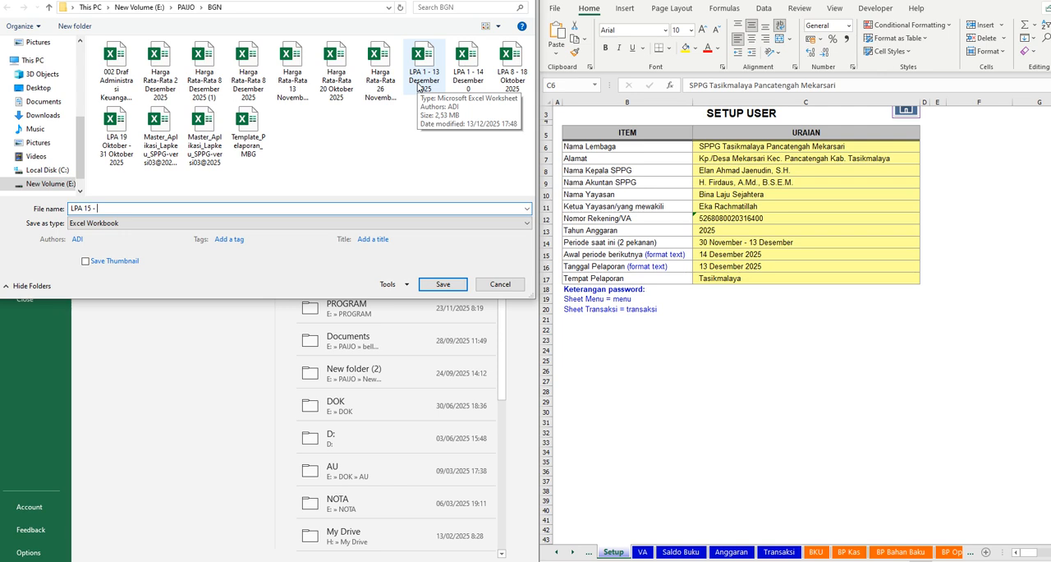
text(27)
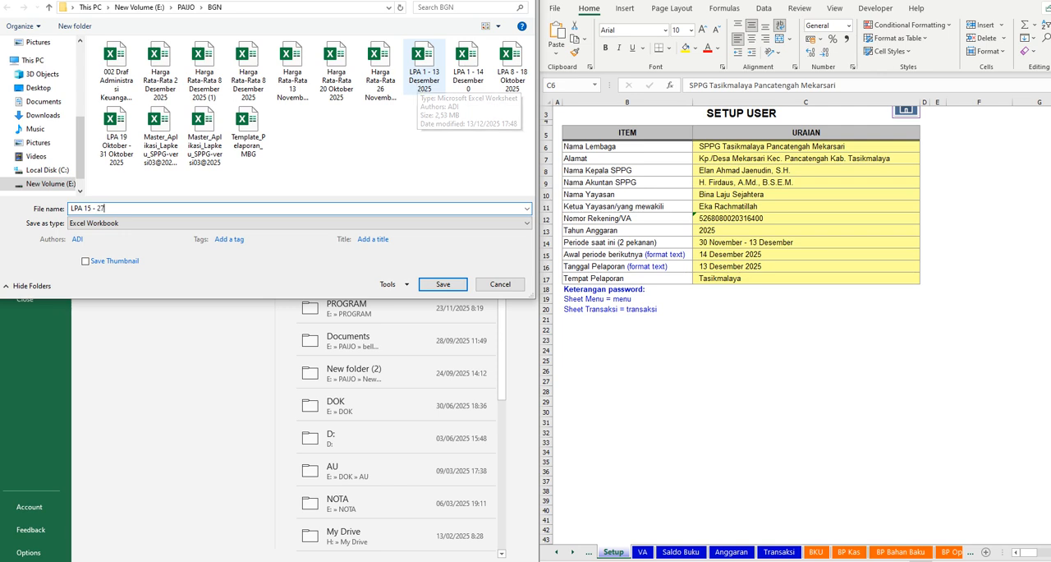
text( Desem)
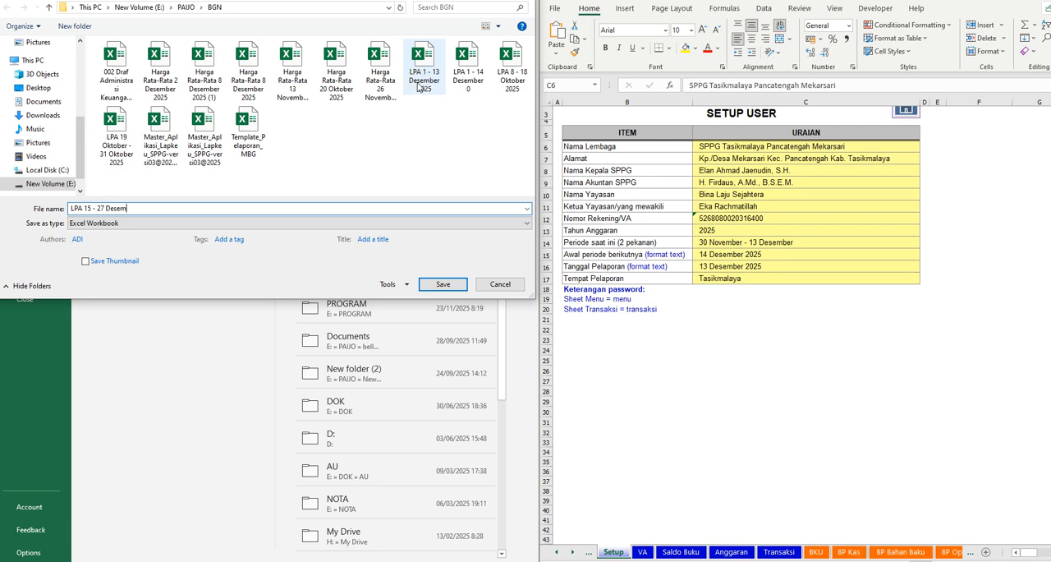
text(ber 2025)
key(Return)
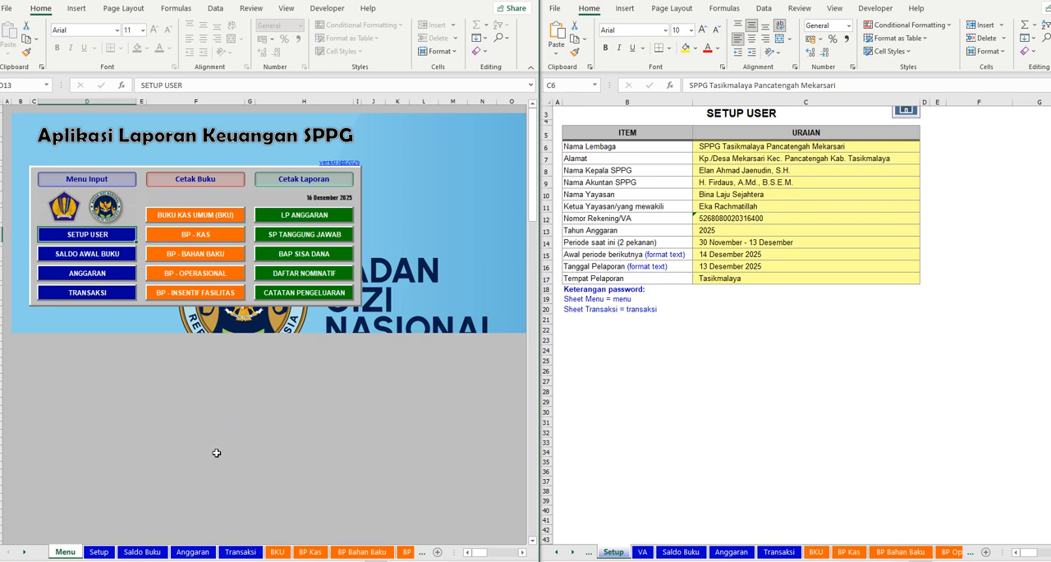
- Copy all Uraian entries from the previous report's Setup sheet into the new workbook's Setup sheet, starting at Nama Lembaga
click(98, 551)
click(755, 147)
key(ctrl+shift+Down)
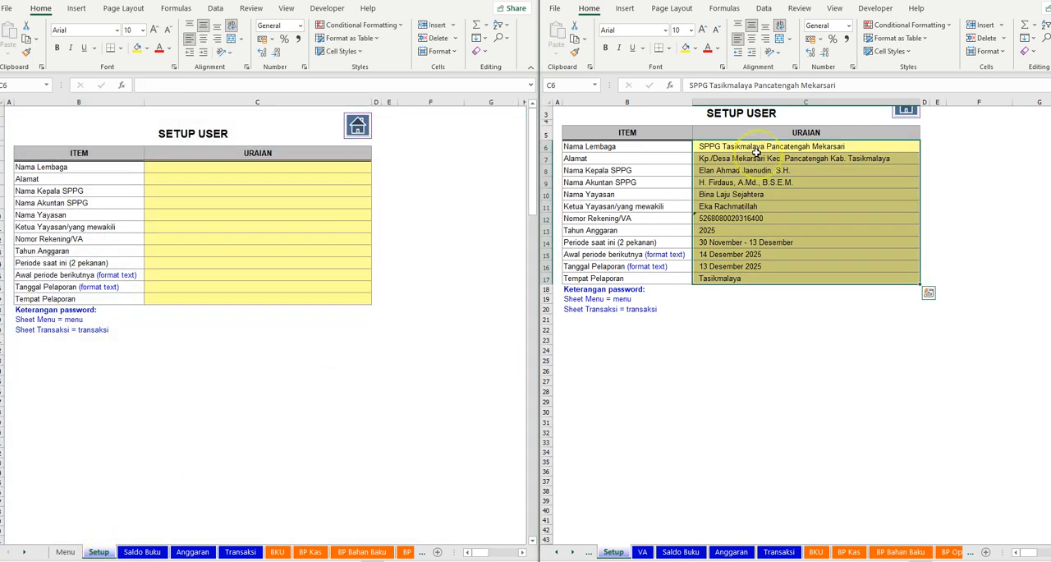
key(ctrl+c)
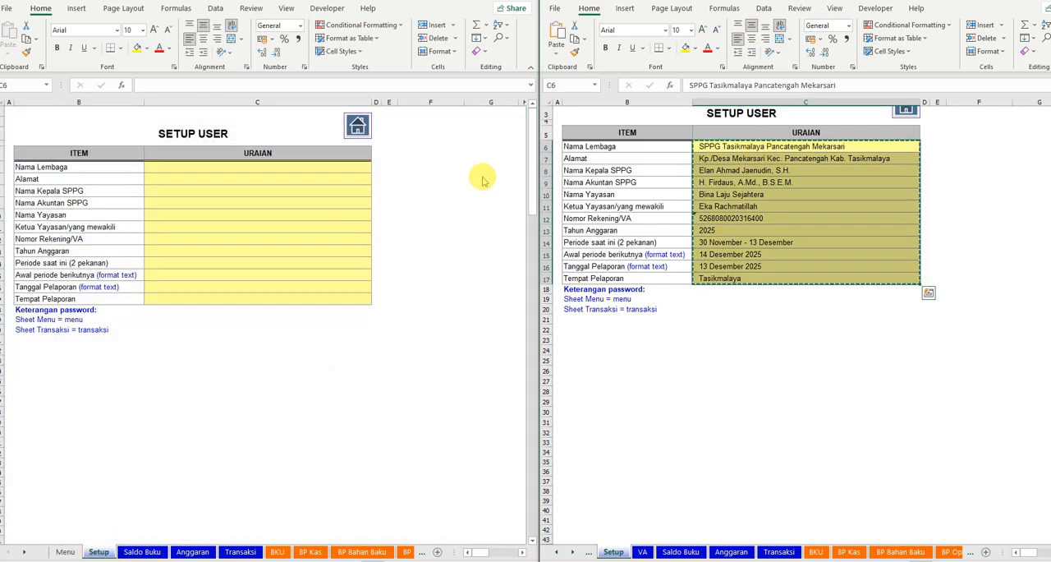
click(253, 171)
key(ctrl+v)
click(206, 391)
- Set Periode saat ini in the new workbook's Setup sheet to "15 Desember - 27 Desember"
double_click(184, 263)
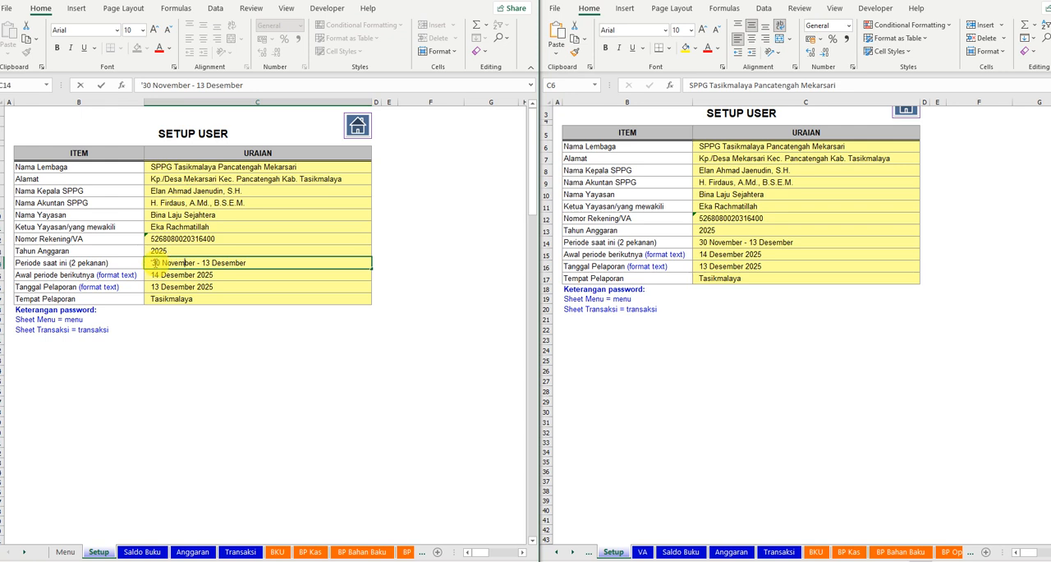
drag(154, 263, 197, 263)
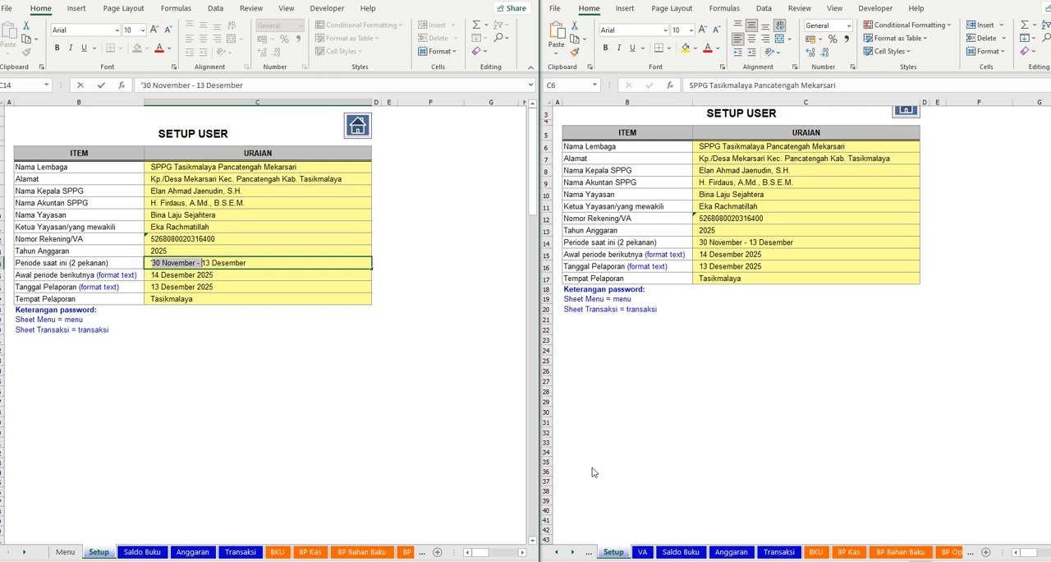
key(BackSpace)
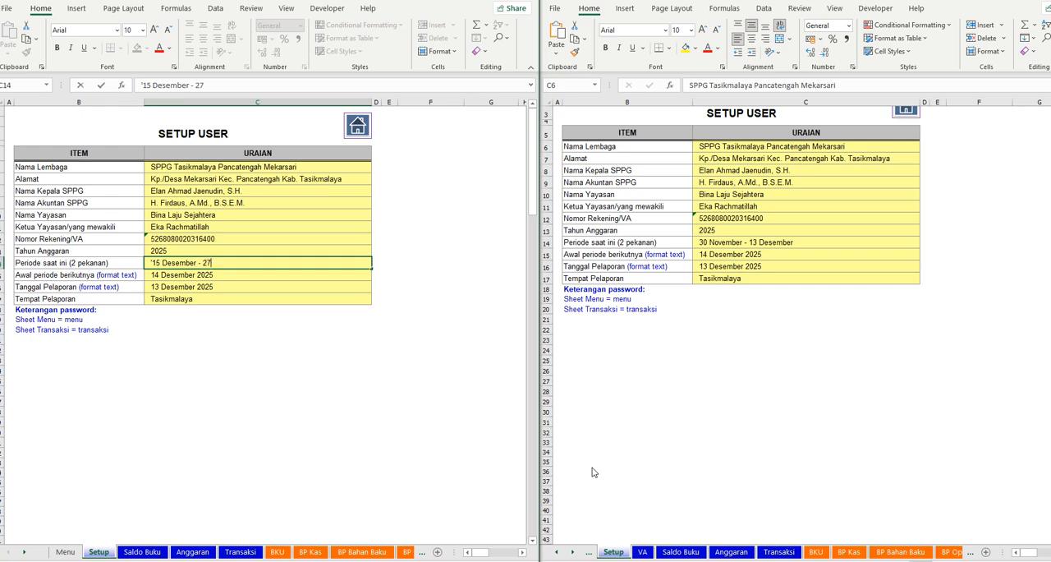
text(sember)
key(Return)
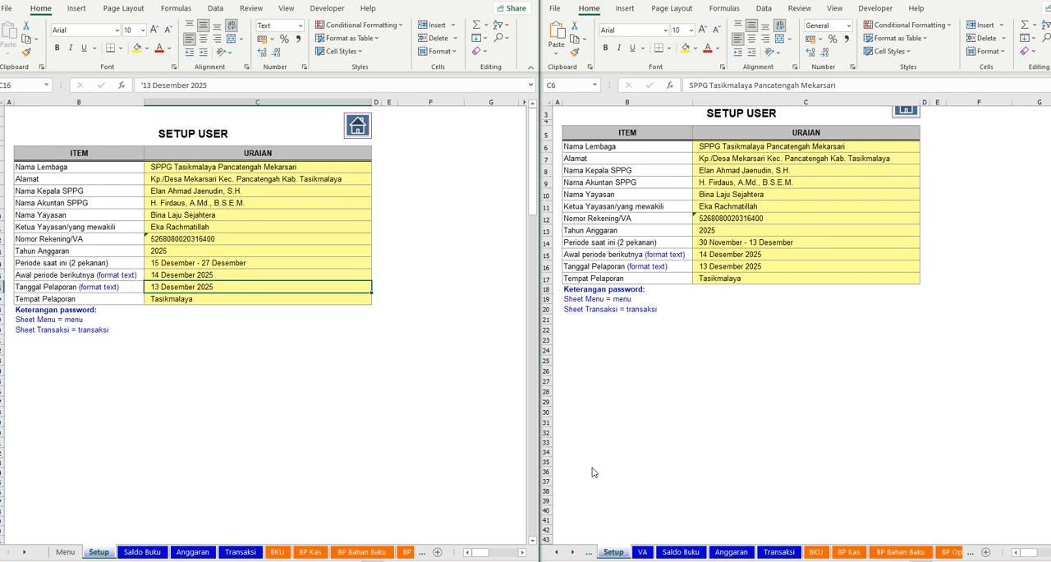
- Set Awal periode berikutnya to 29 Desember 2025 and Tanggal Pelaporan to 27 Desember 2025
click(150, 84)
text(29)
key(Return)
double_click(181, 286)
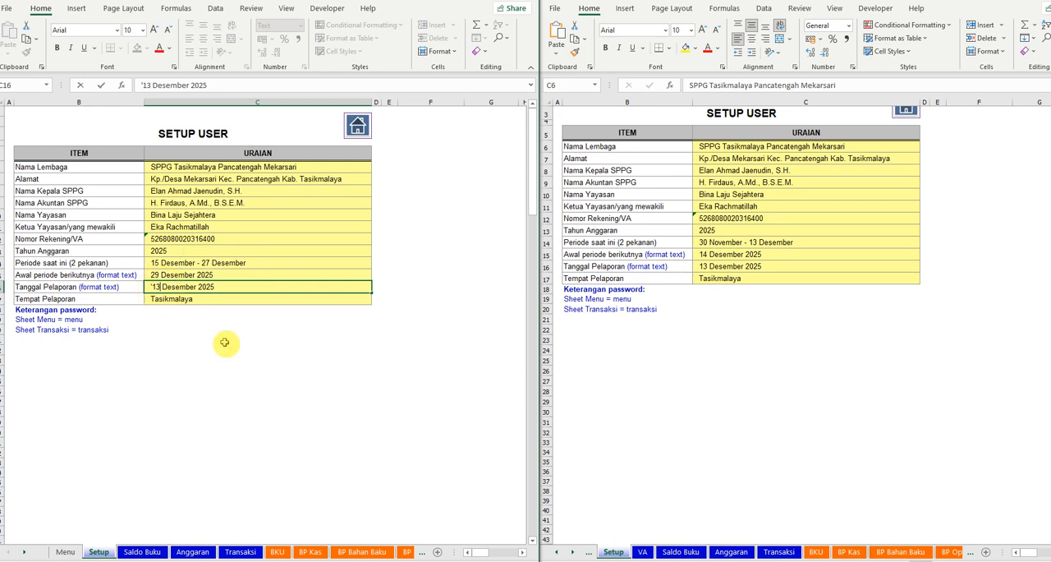
key(shift+Left)
key(shift+Left)
text(27)
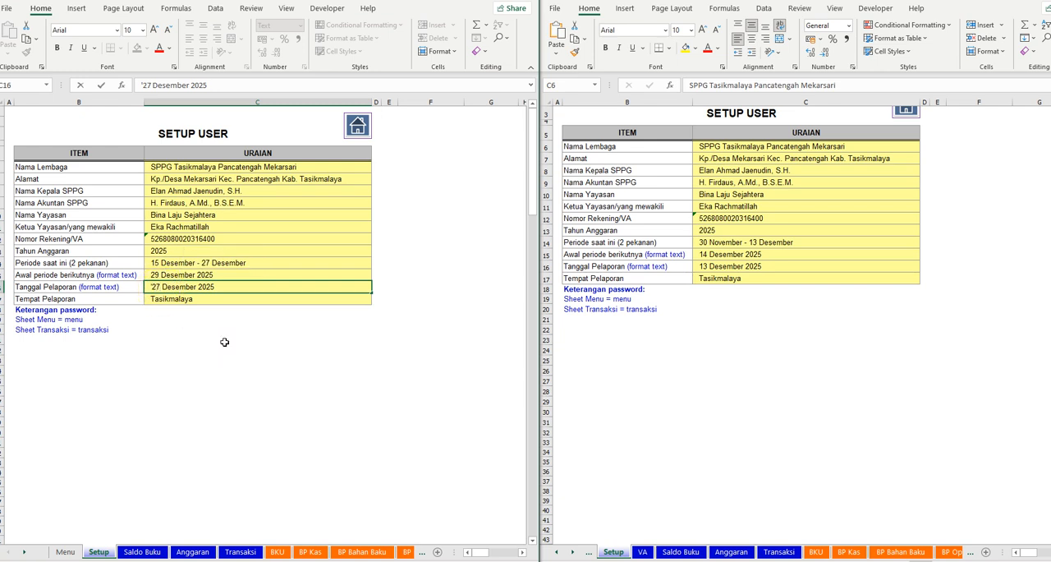
key(Return)
click(282, 411)
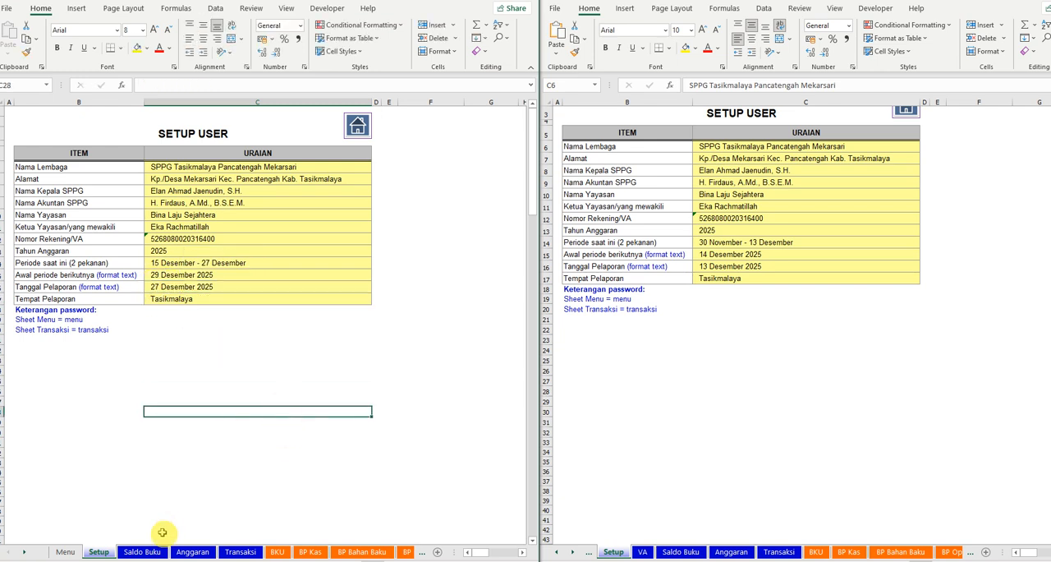
- Show Saldo Buku in both workbooks and enter 315.851.950 as the new workbook's Saldo Awal for Buku Kas Umum
click(142, 551)
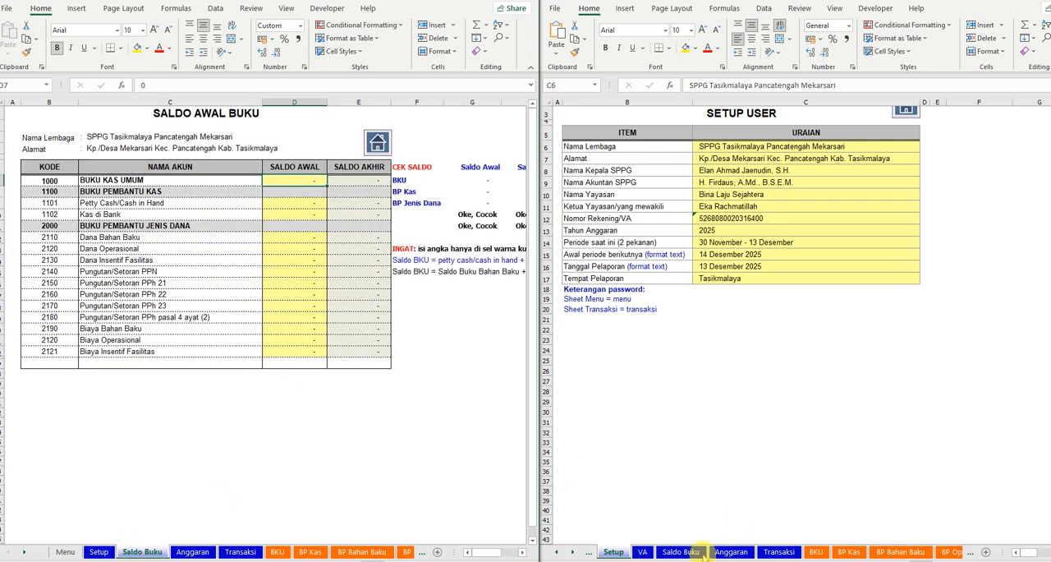
key(ctrl+shift+Down)
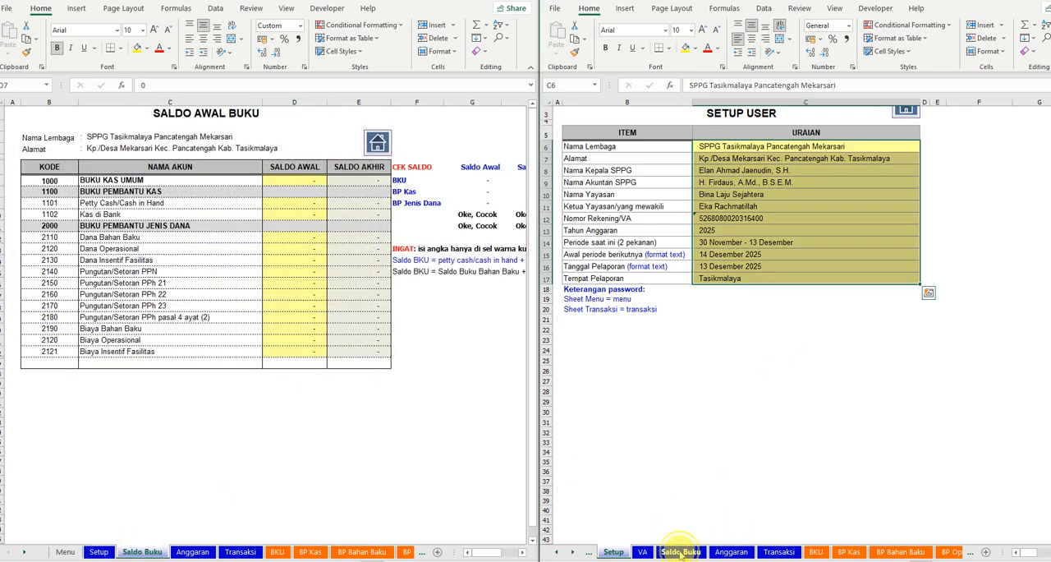
click(681, 551)
click(764, 392)
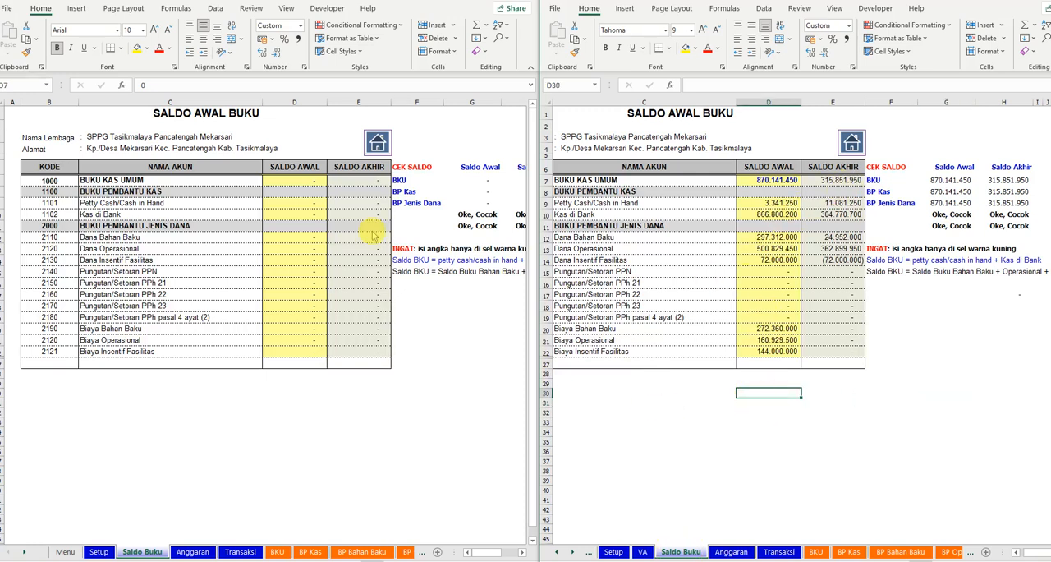
click(286, 180)
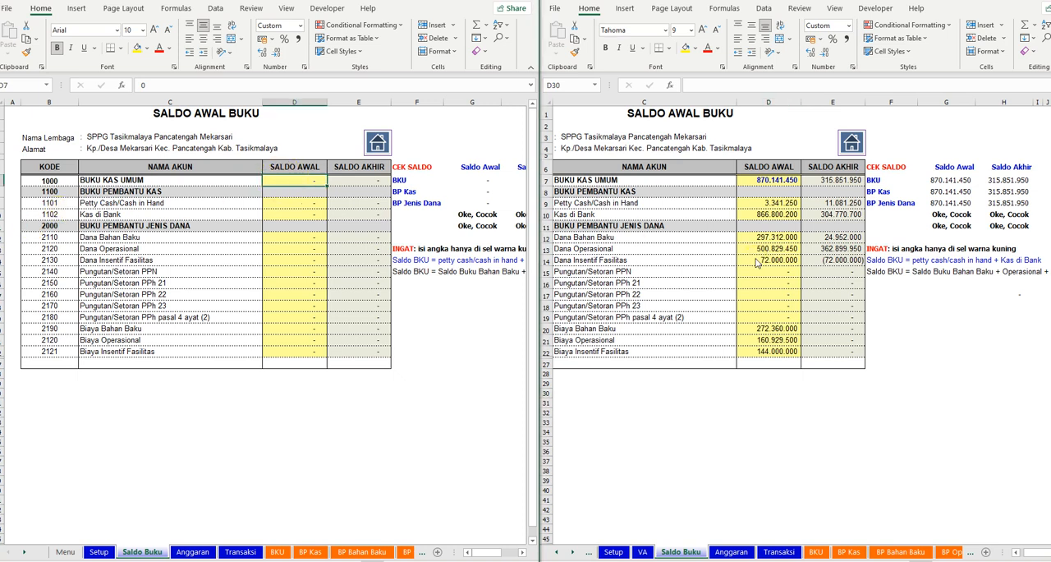
text(315.851.950)
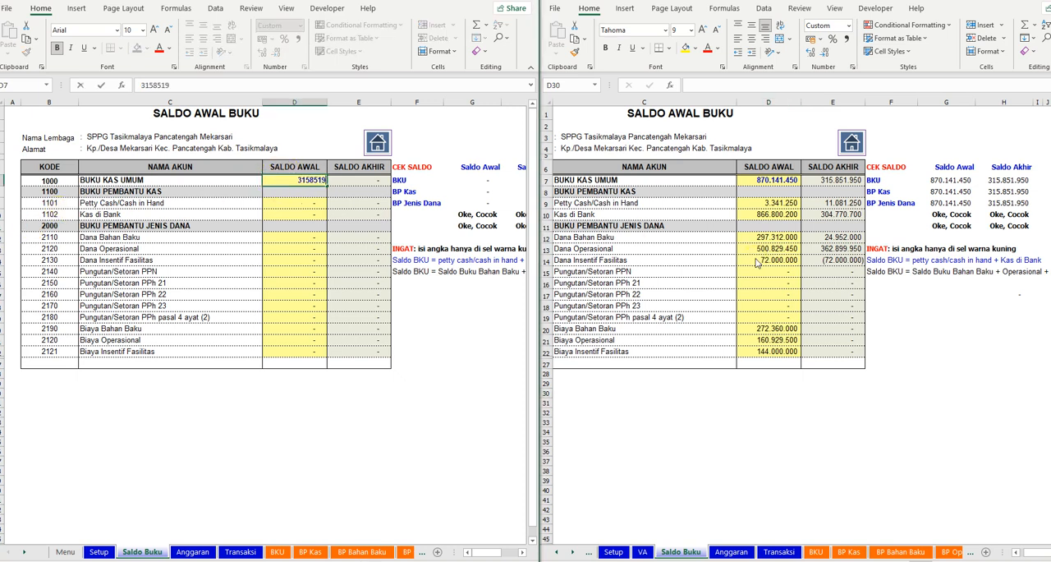
key(Return)
- Enter the Saldo Awal of Petty Cash/Cash in Hand as 11.081.250 and of Kas di Bank as 304.770.700
key(Down)
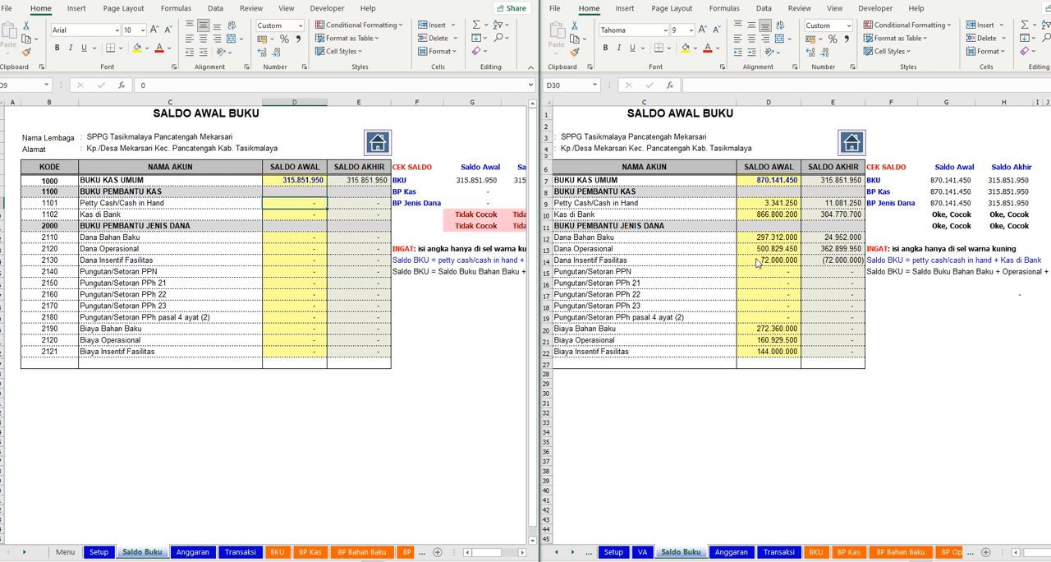
text(11.)
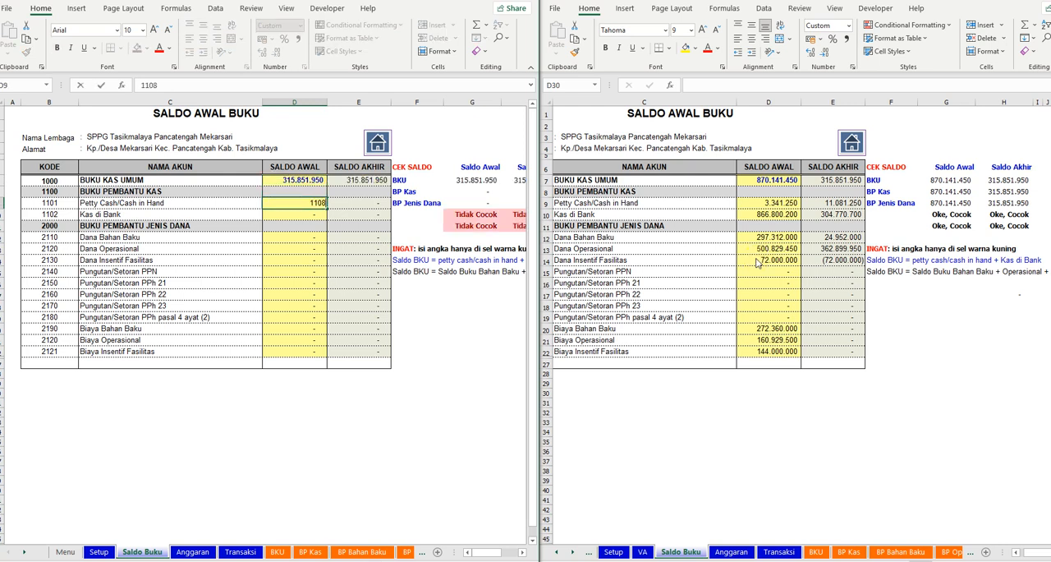
text(081.250)
key(Return)
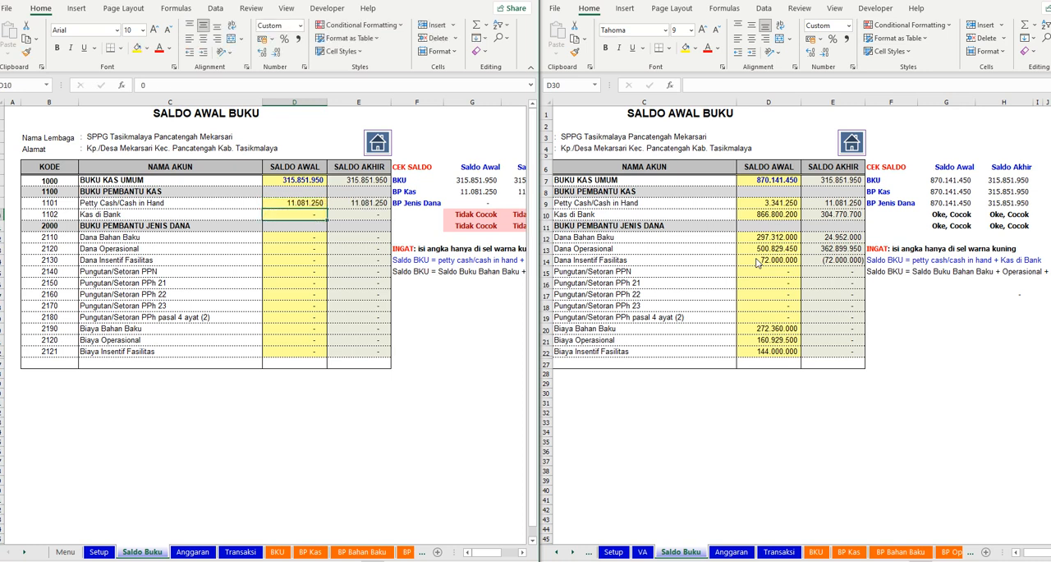
text(3)
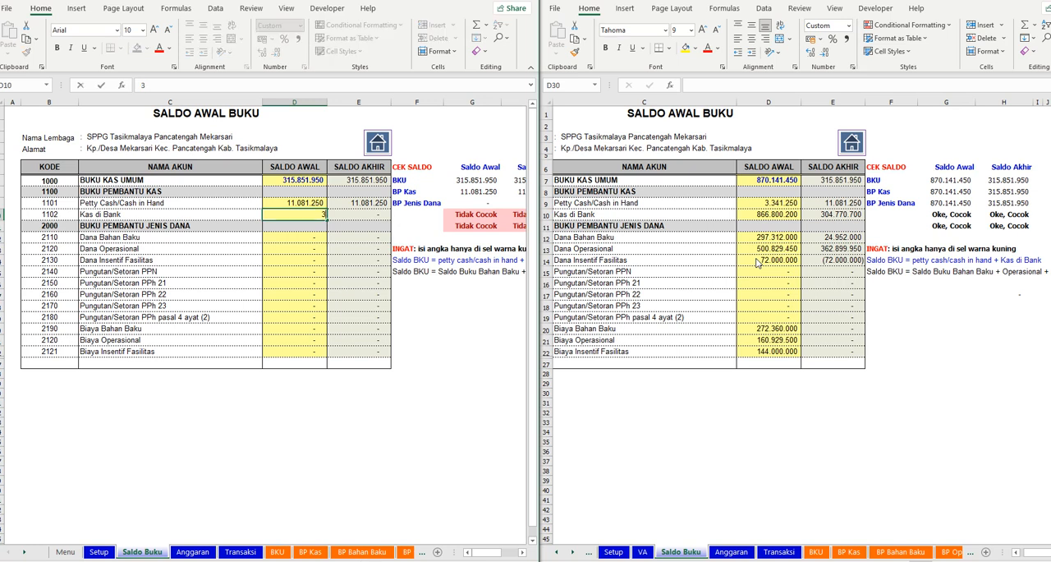
text(047770700)
key(Return)
key(Return)
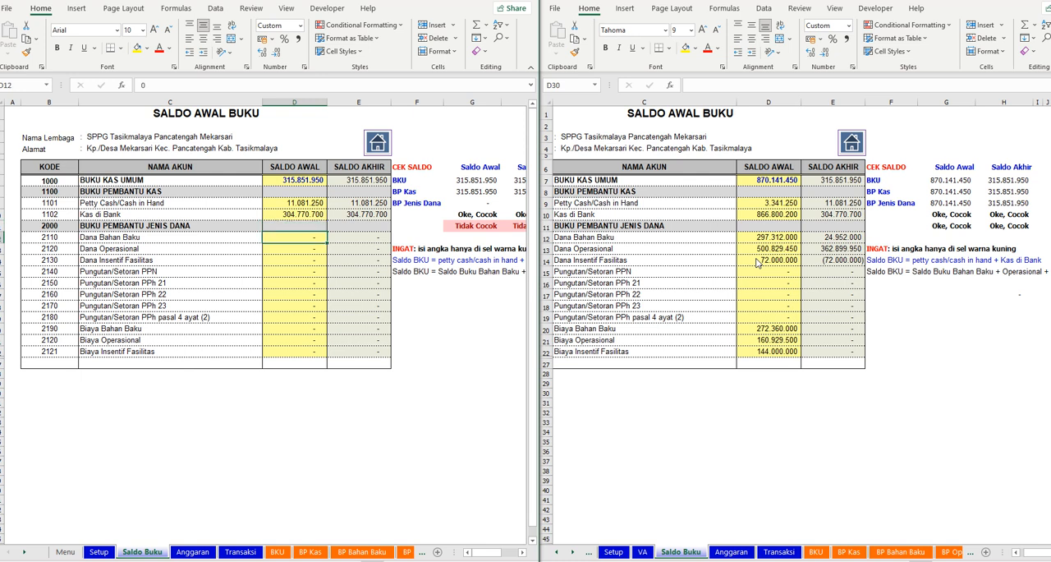
- Enter 24978000*12 as the Saldo Awal for Dana Bahan Baku on the Saldo Buku sheet
click(193, 550)
click(138, 551)
text(2)
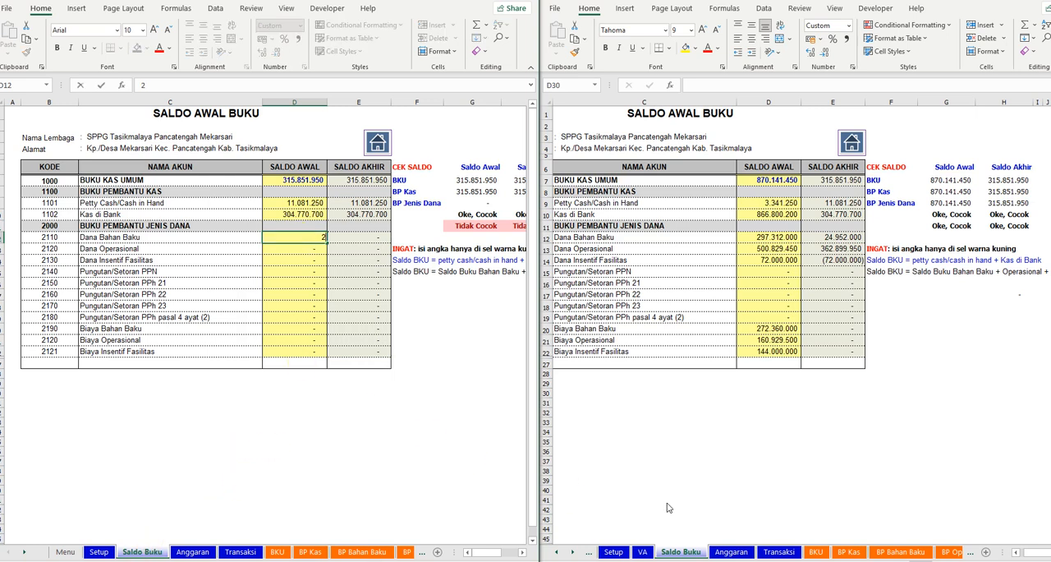
text(4978000*12)
key(Return)
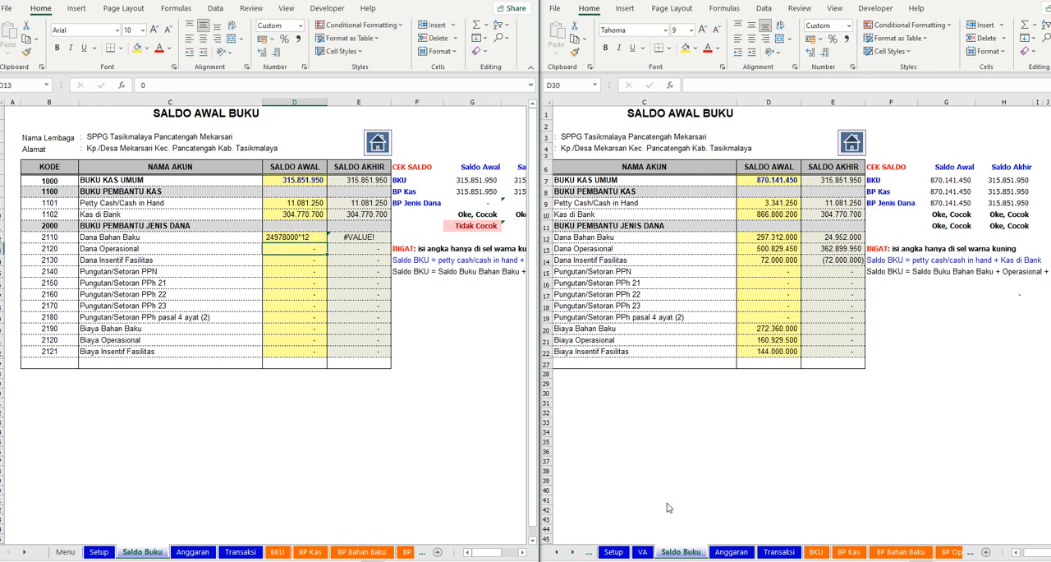
- Turn the Dana Bahan Baku Saldo Awal entry into the formula =24978000*12
key(Up)
key(Down)
key(Up)
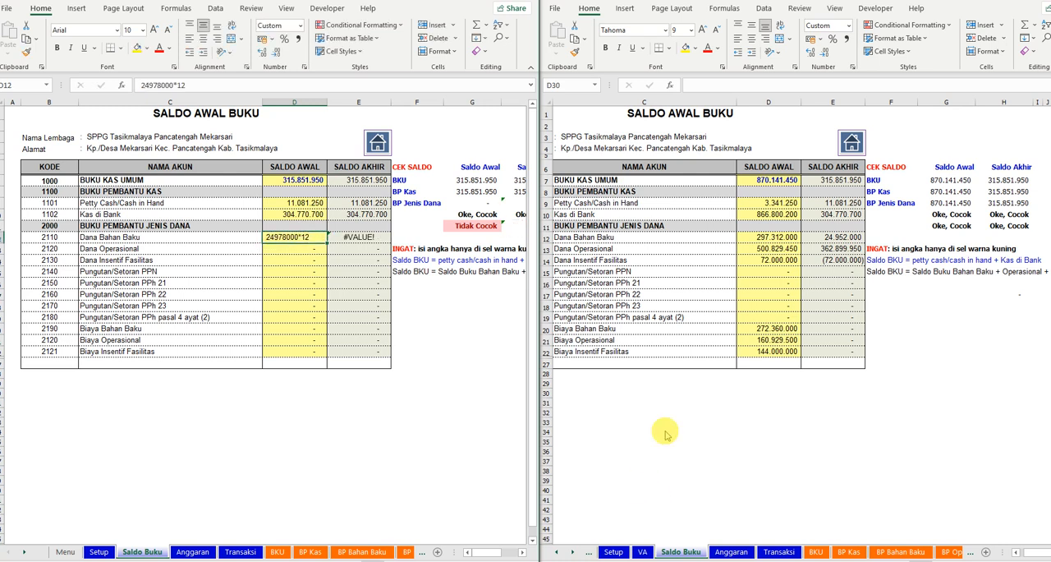
click(141, 85)
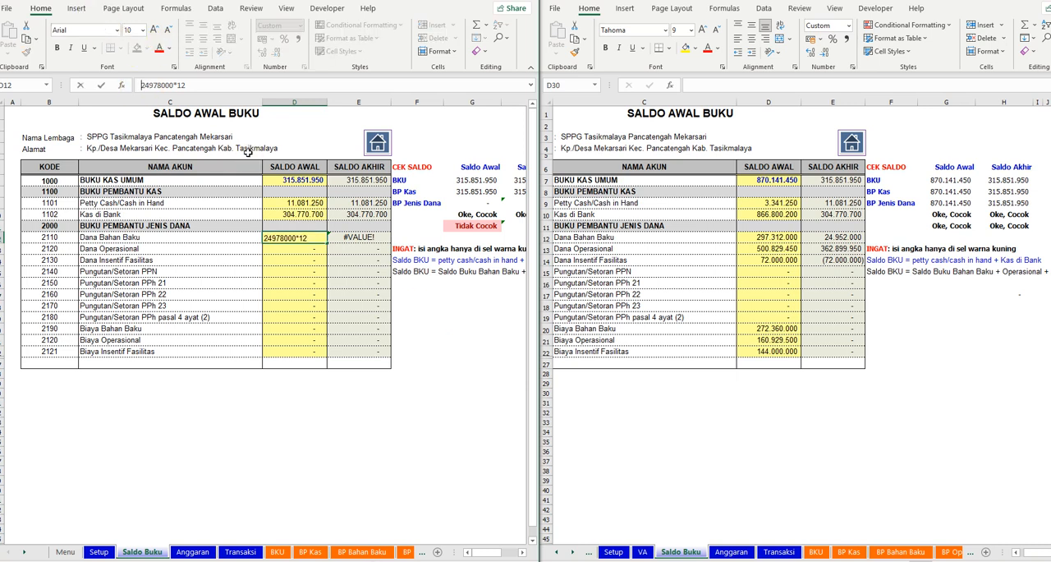
text(=)
key(Return)
key(Down)
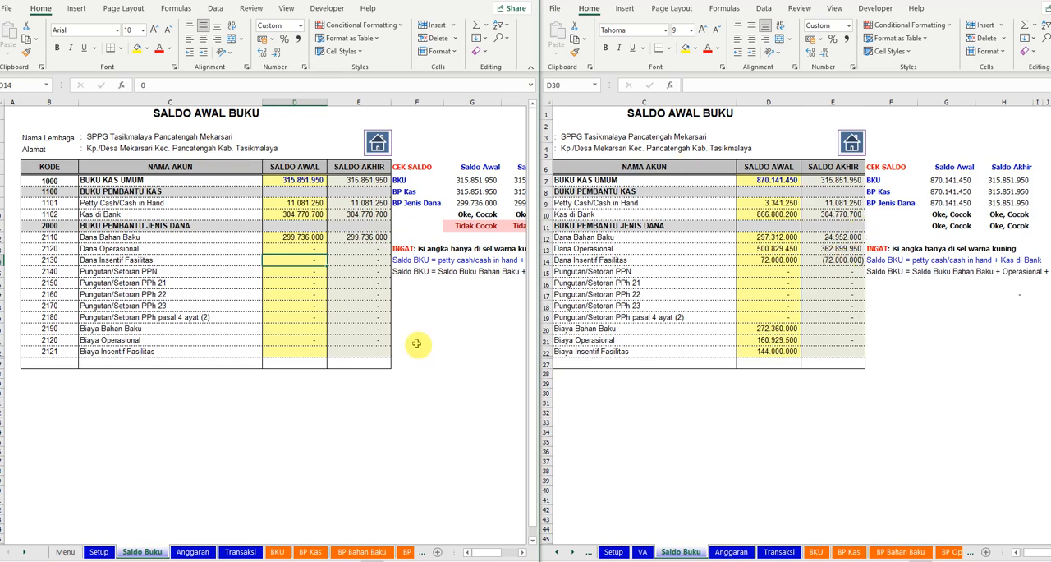
- Enter the formula =D7-D12 as the Saldo Awal of Dana Operasional
click(301, 249)
text(=)
key(Up)
key(Up)
key(Up)
key(Up)
key(Up)
key(Up)
text(-)
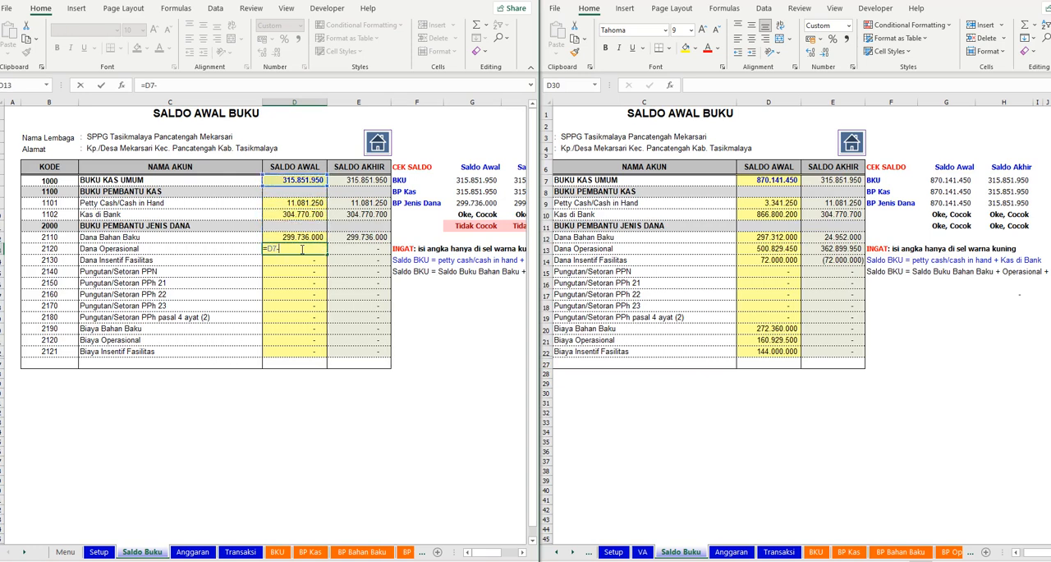
key(Up)
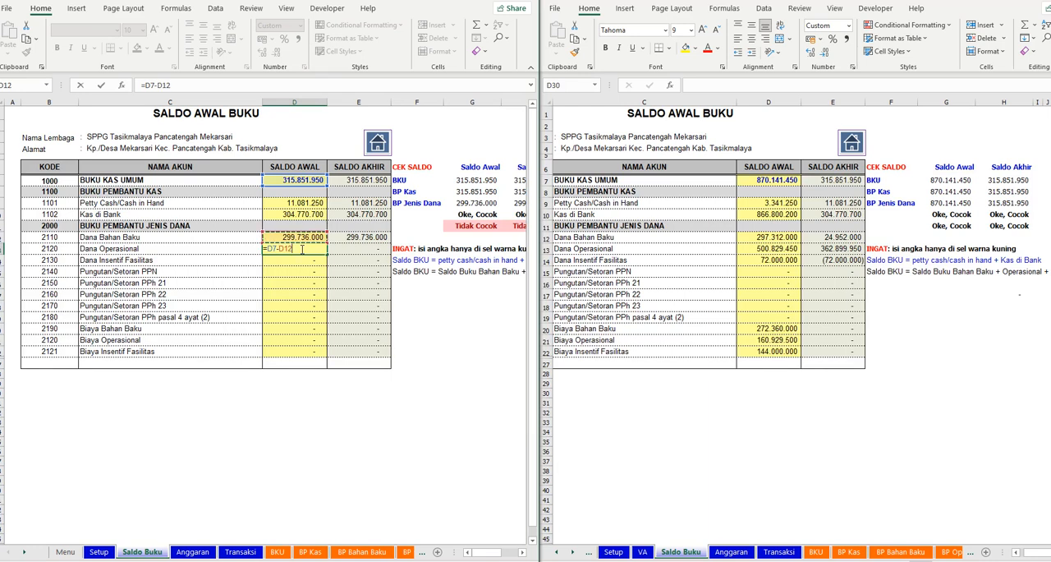
key(Return)
key(Return)
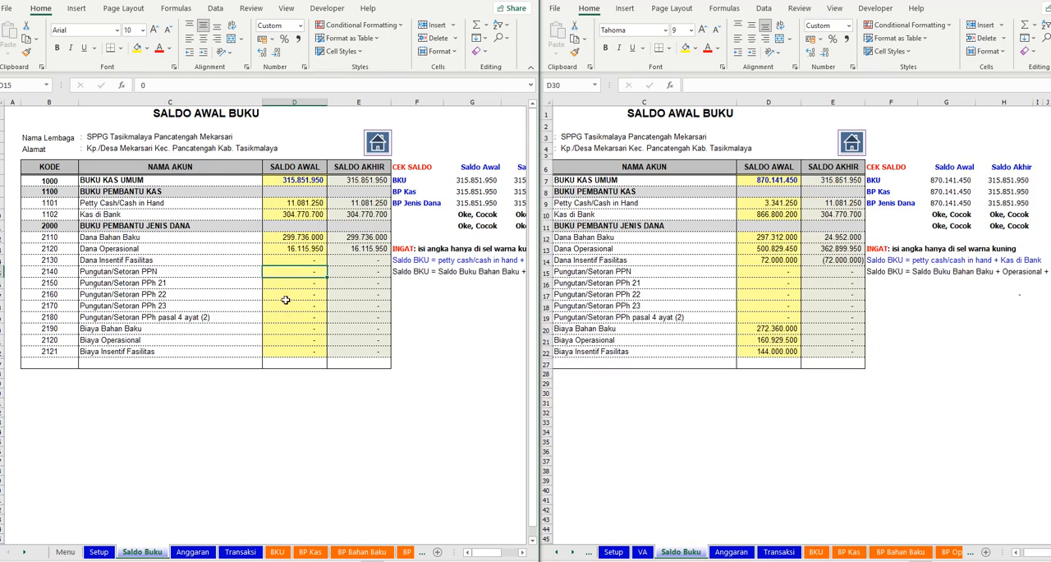
- Change the Dana Bahan Baku Saldo Awal formula to =24978000*6
click(294, 239)
click(193, 86)
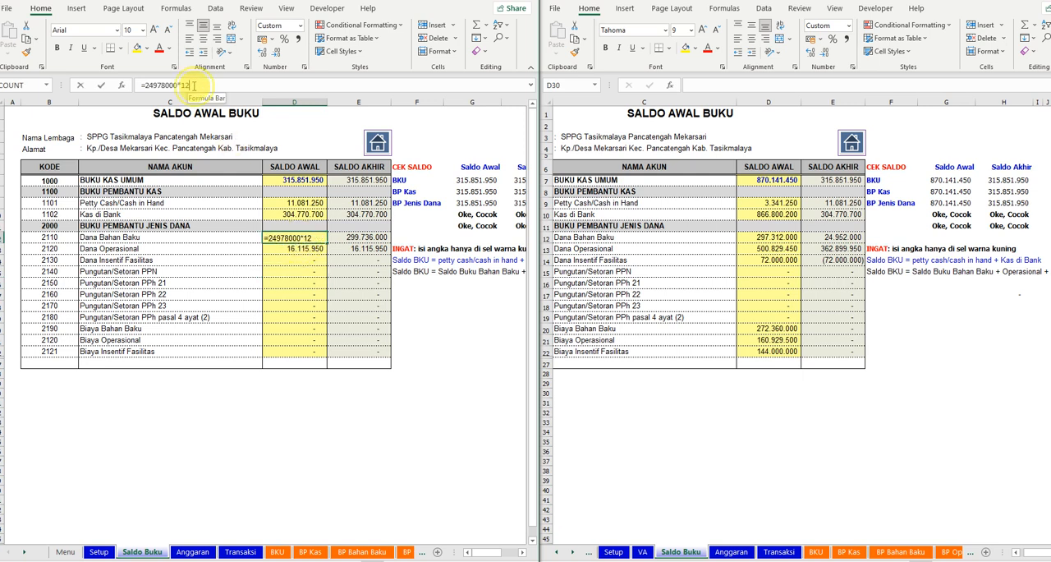
double_click(185, 86)
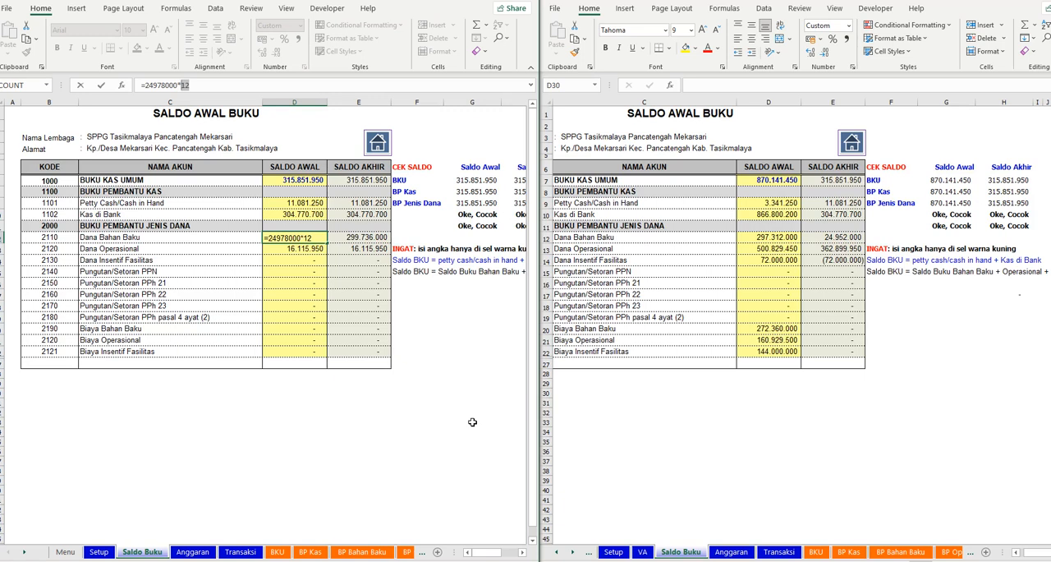
text(6)
key(Return)
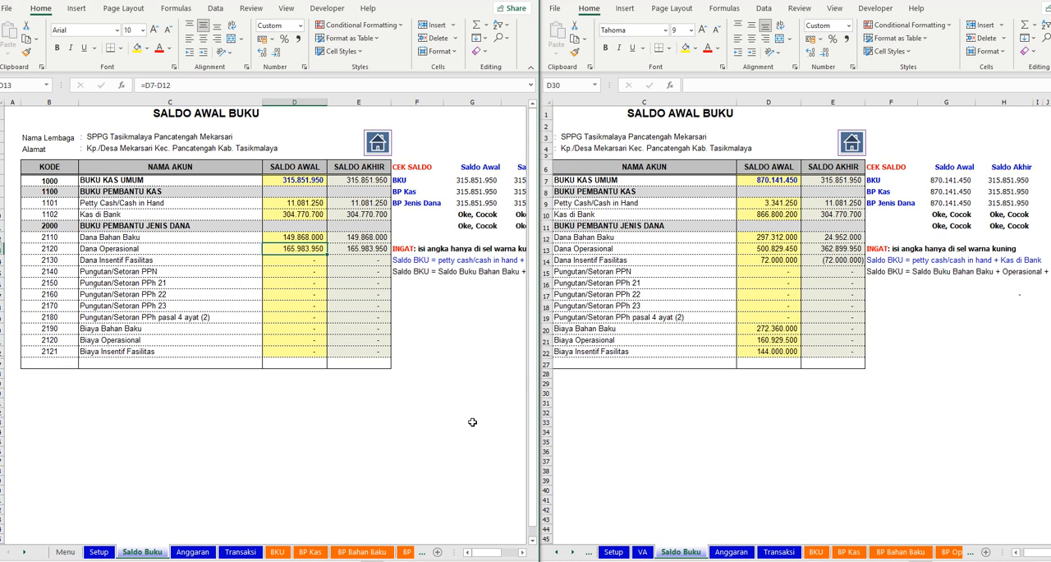
- Replace the multiplier in the Dana Bahan Baku Saldo Awal formula so it gives 224.802.000
key(Up)
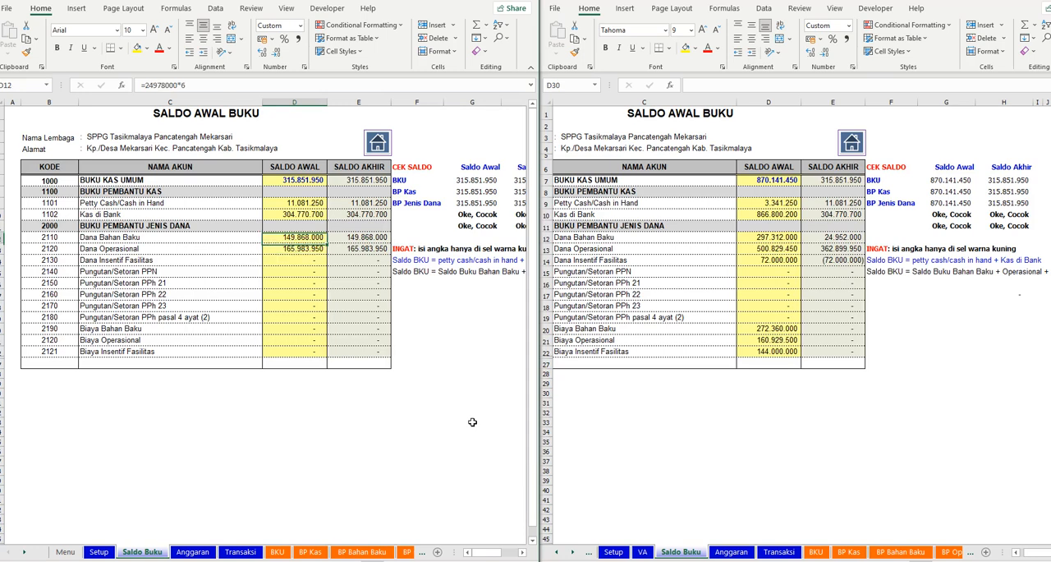
click(205, 85)
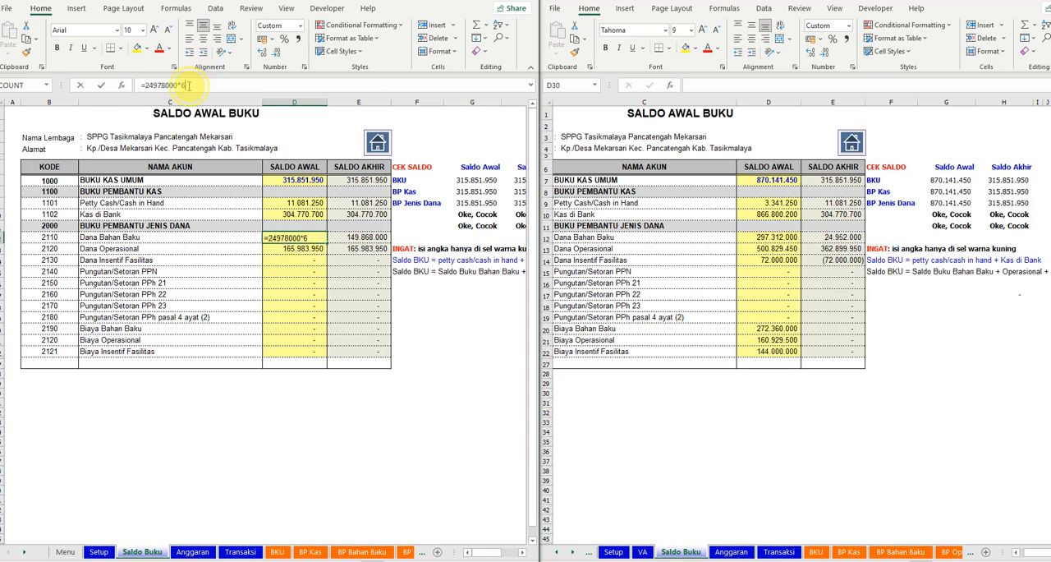
key(BackSpace)
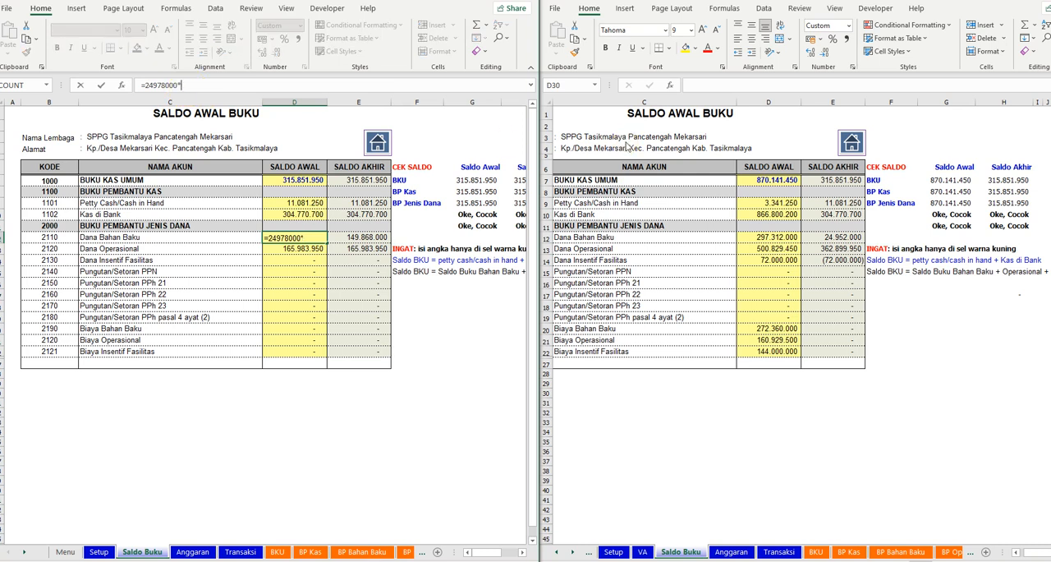
key(Return)
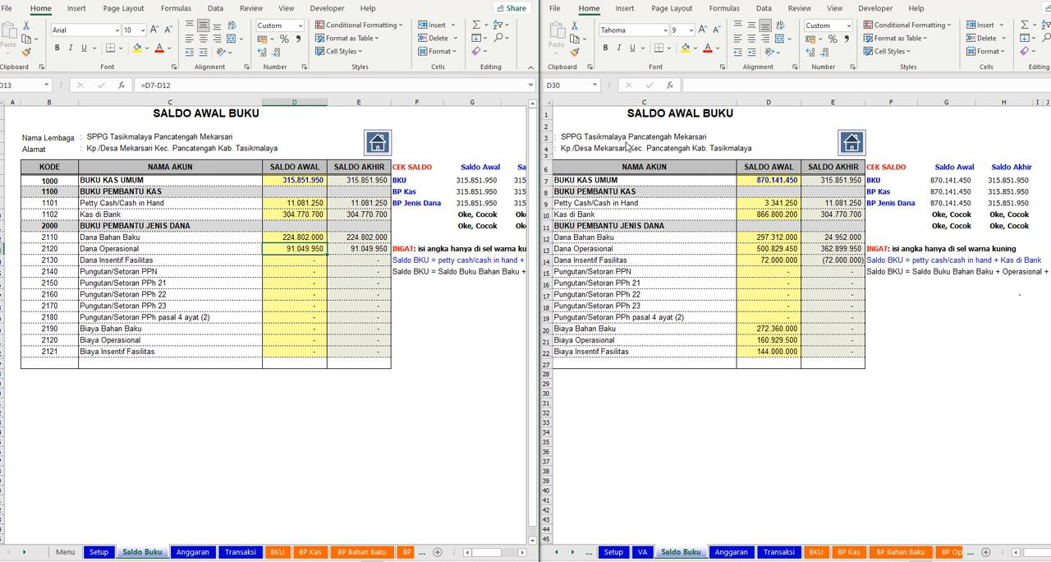
- Link the Biaya Bahan Baku Saldo Awal to the total Kredit on the BP Bahan Baku sheet, cell H2797
click(296, 331)
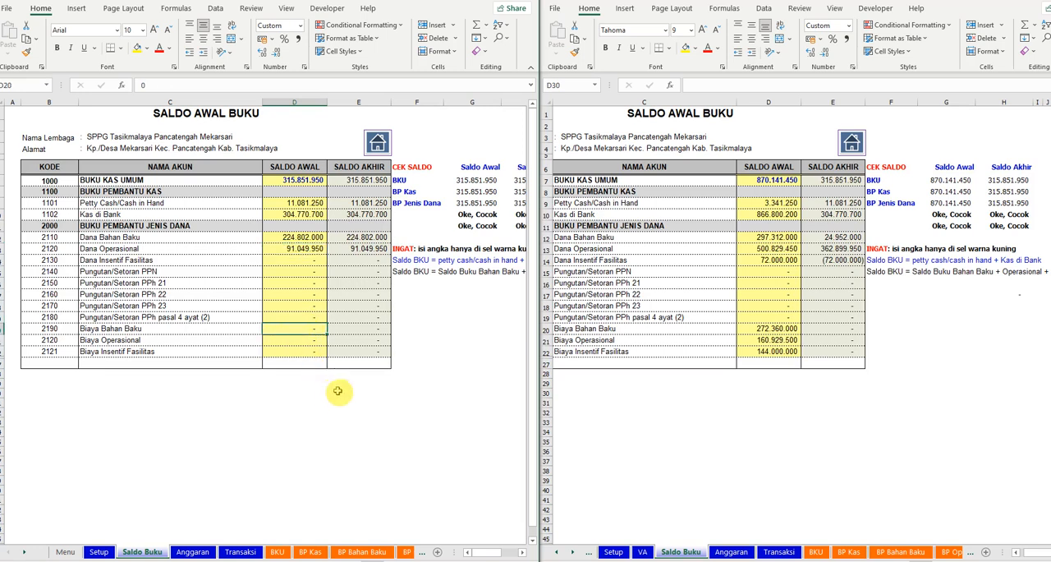
text(=)
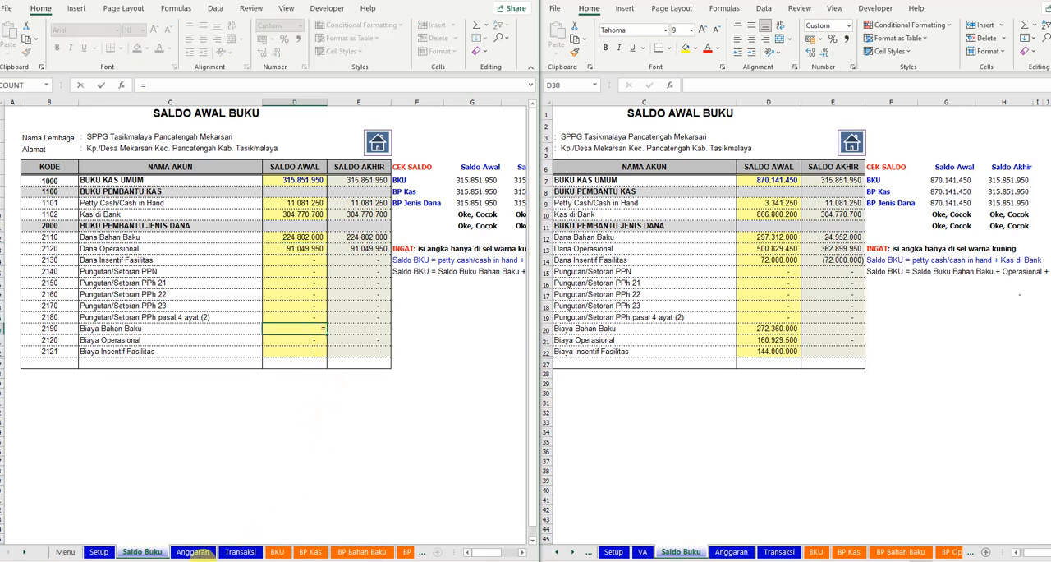
click(359, 553)
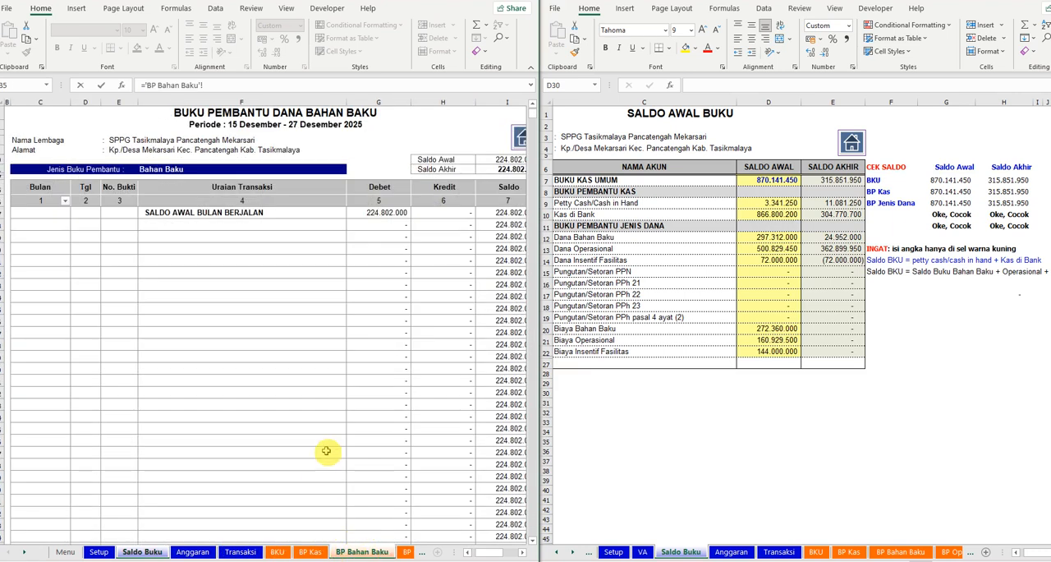
drag(532, 113, 522, 553)
click(453, 369)
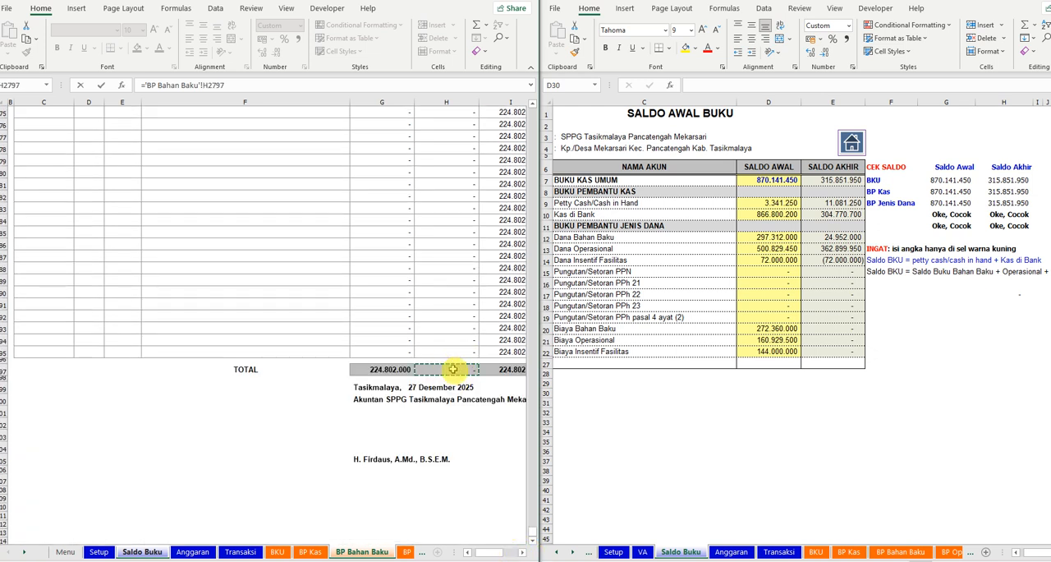
key(Return)
- Link the Biaya Operasional Saldo Awal to the total Kredit on the BP Operasional sheet, cell H2797
click(318, 338)
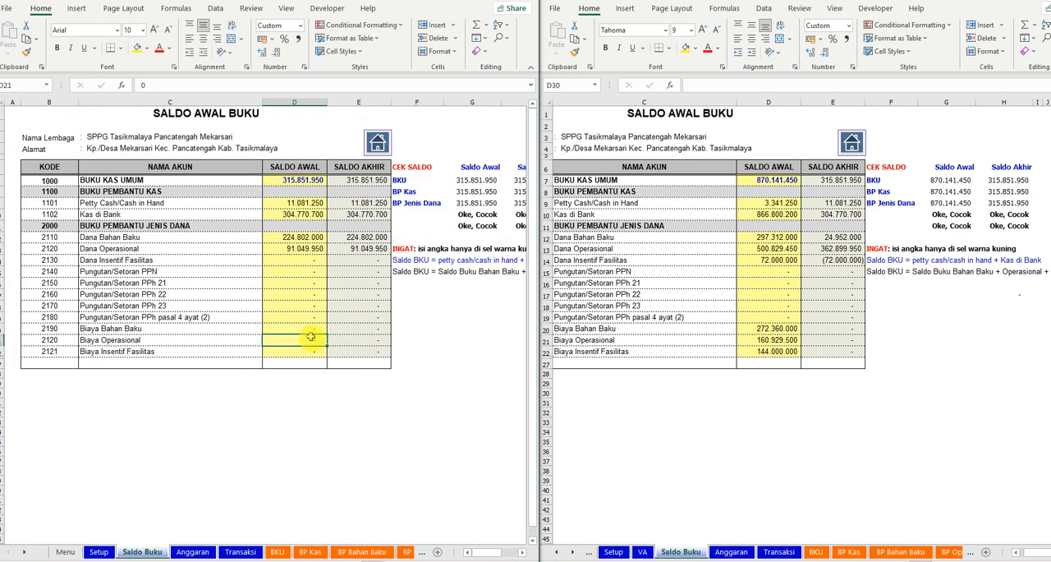
text(=)
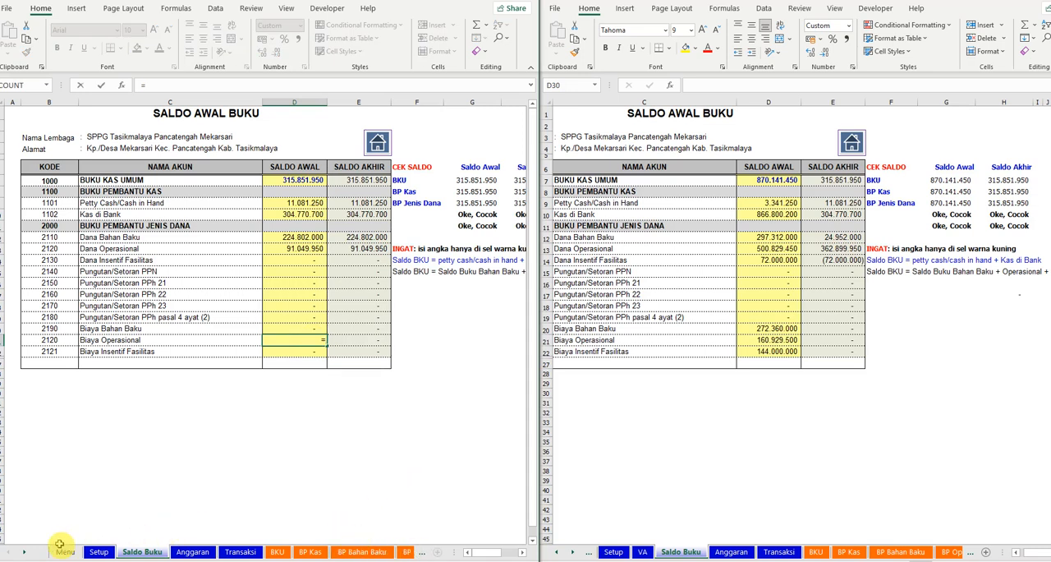
click(24, 552)
click(24, 552)
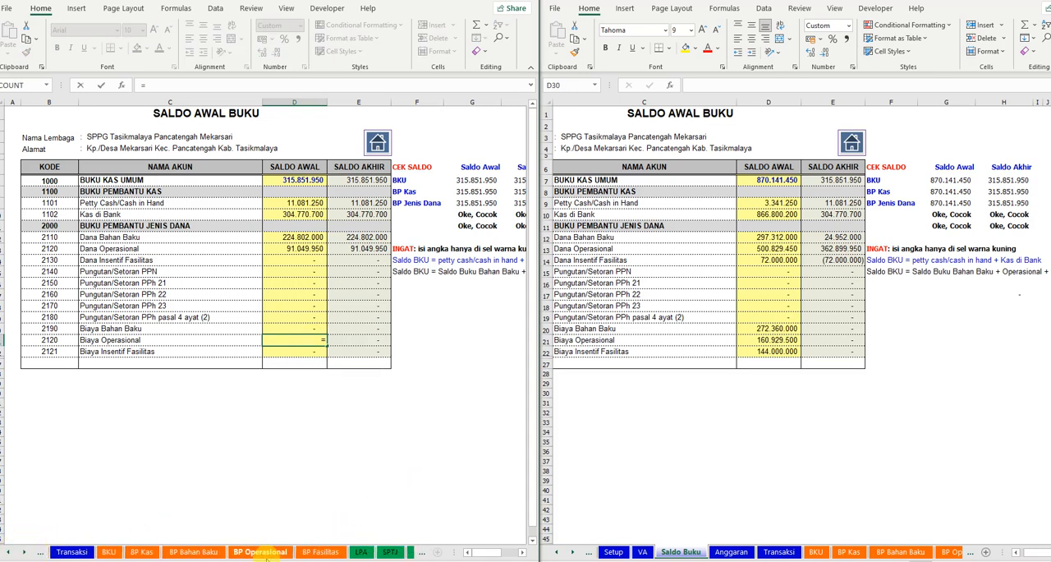
click(260, 551)
drag(533, 119, 526, 529)
click(448, 371)
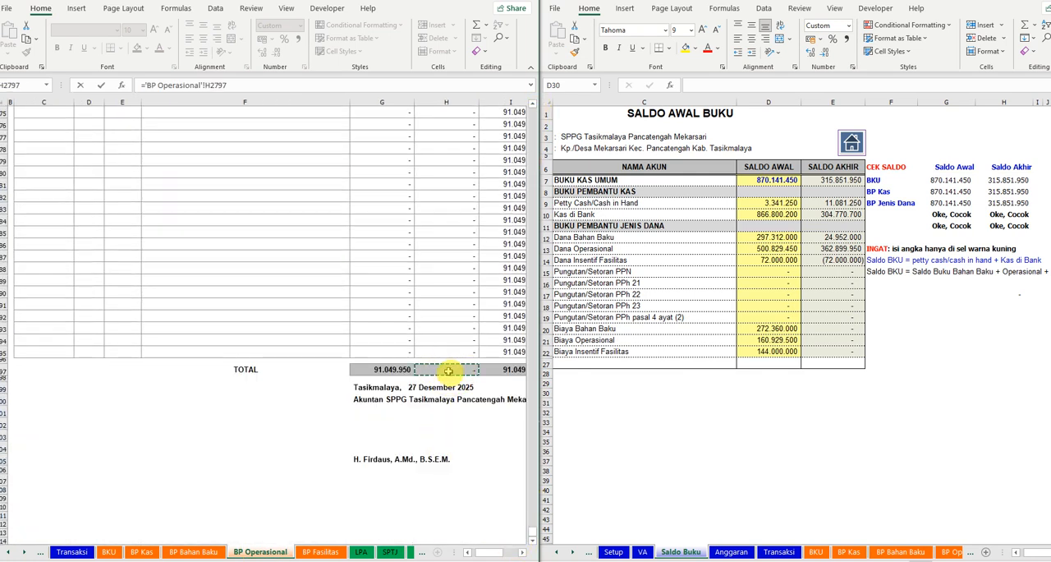
key(Return)
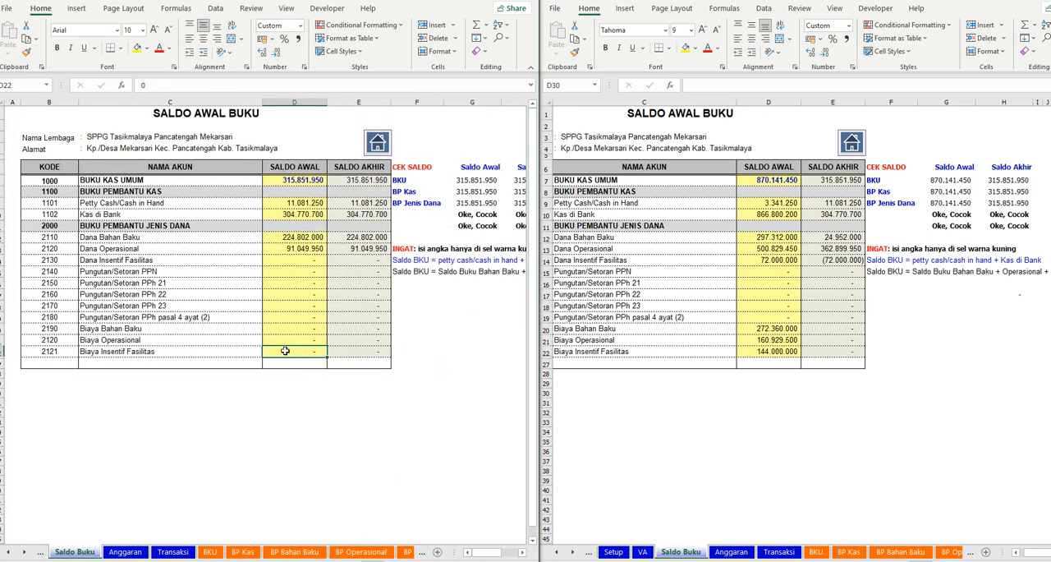
- Link the Biaya Insentif Fasilitas Saldo Awal to the total Kredit on the BP Fasilitas sheet
text(=)
click(25, 551)
double_click(25, 552)
click(273, 552)
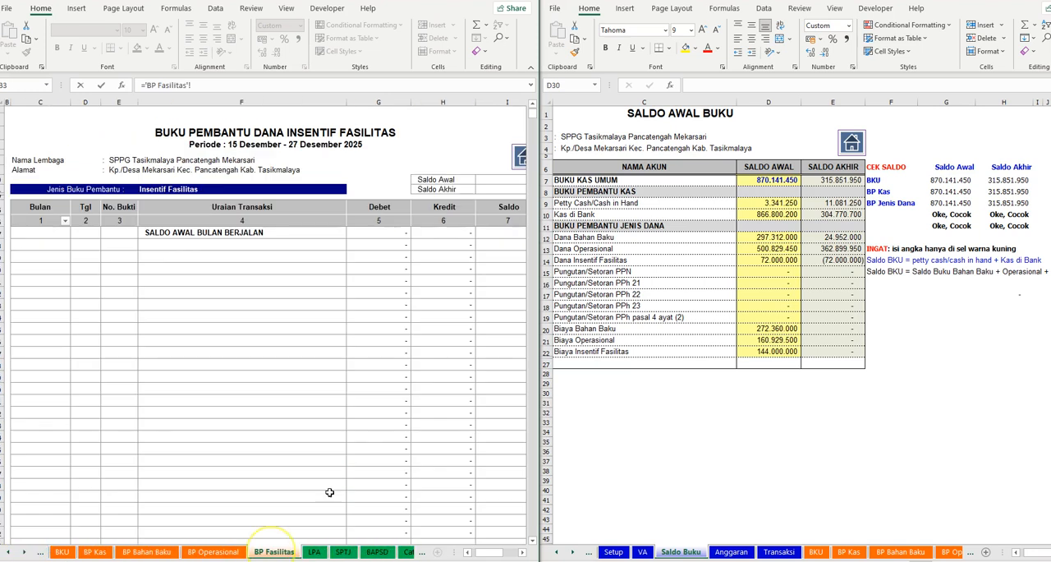
drag(536, 113, 509, 538)
click(459, 369)
key(Return)
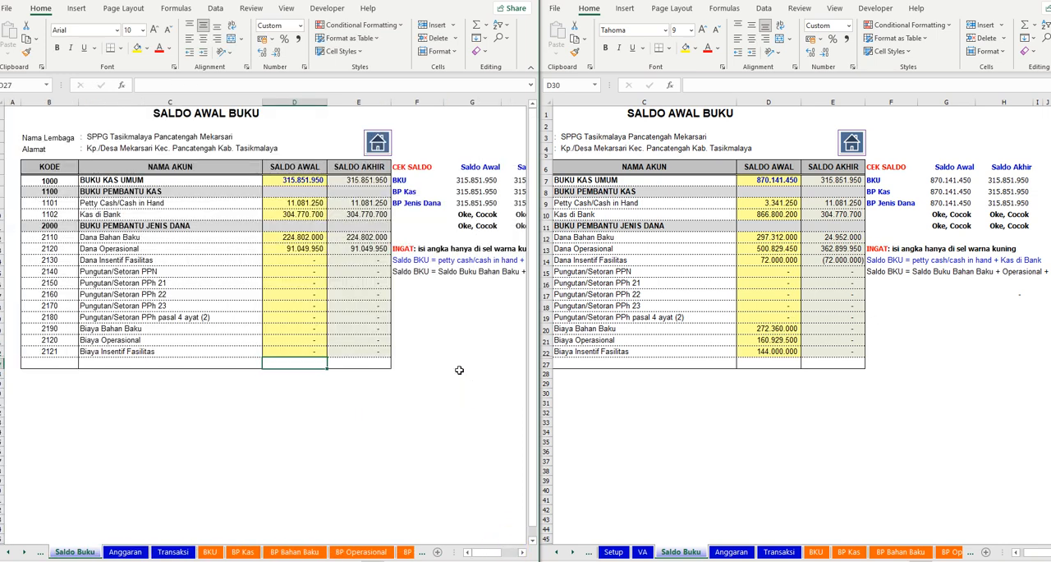
click(263, 450)
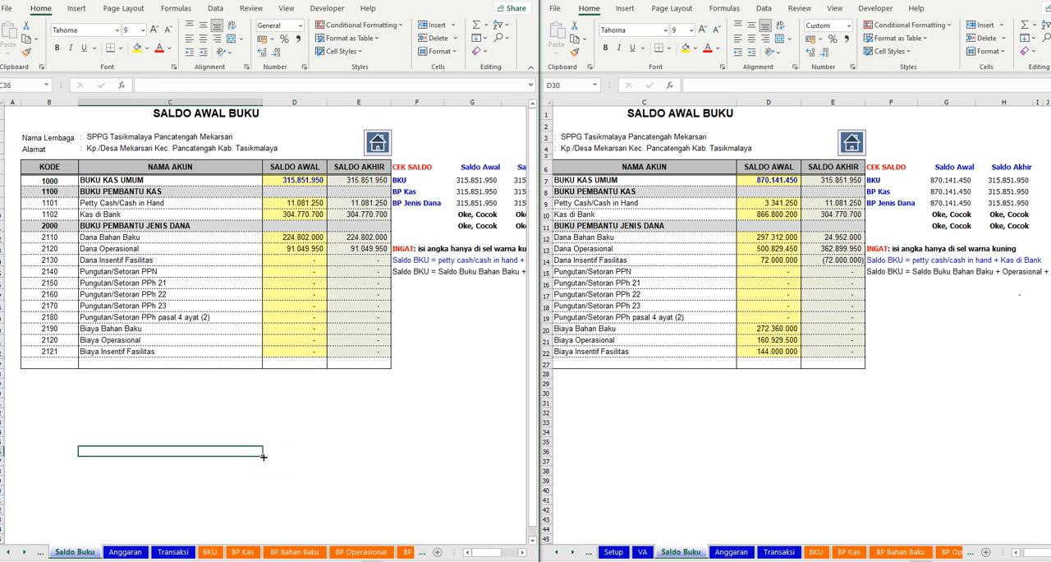
- On the Anggaran sheet, enter the KB & TK count 273 for the first date, taken from the Daftar Penerima Manfaat in the SPPG Mekarsari Google Sheet
click(127, 549)
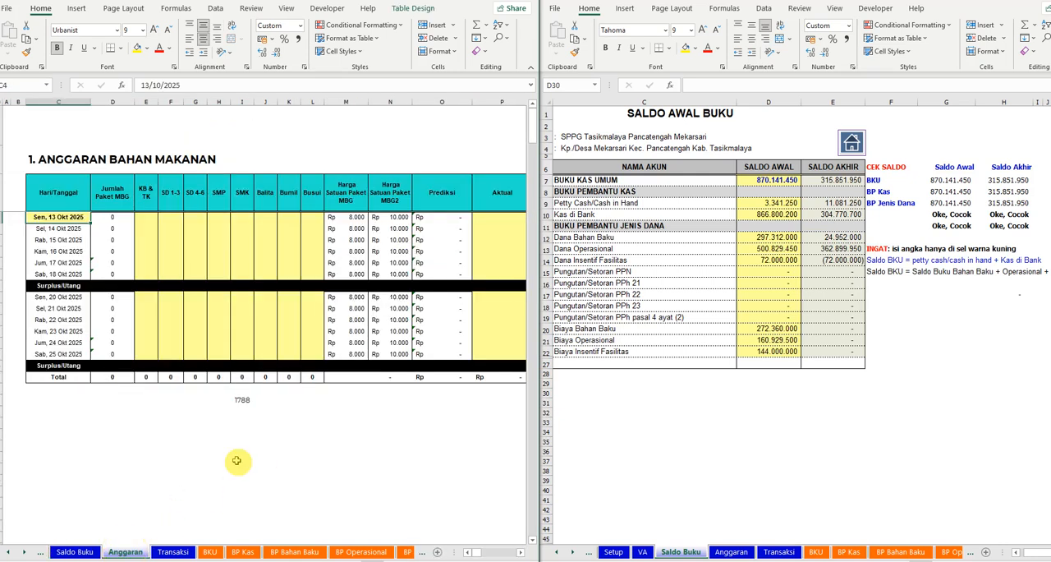
click(147, 219)
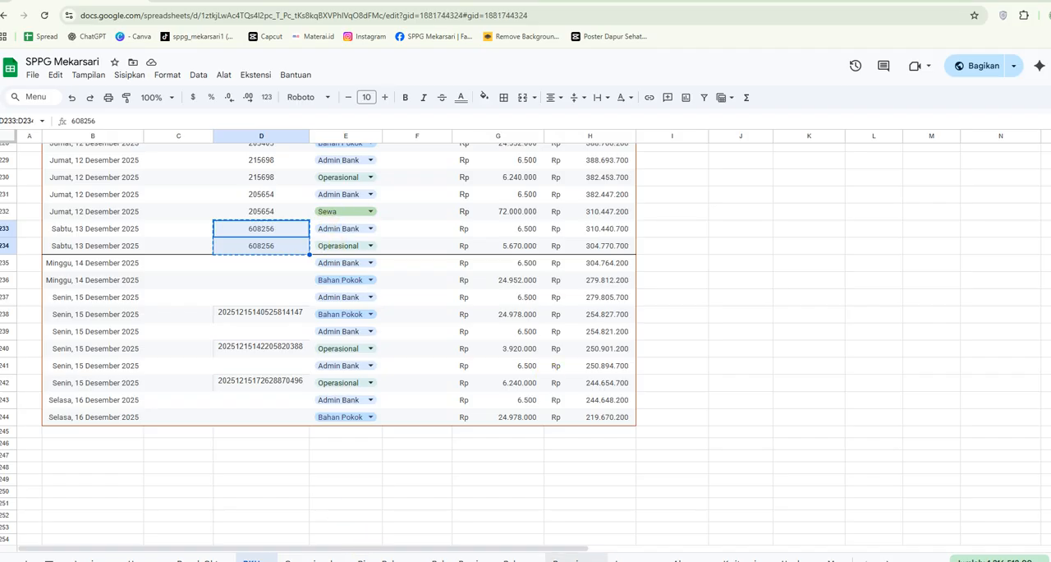
click(574, 560)
scroll(579, 512, down, 5)
scroll(580, 476, up, 5)
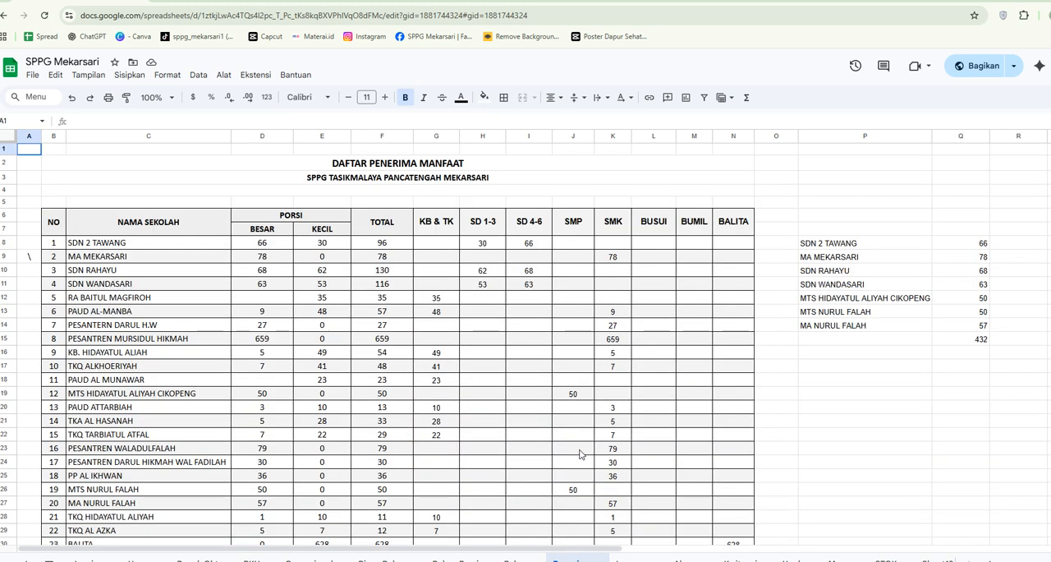
scroll(580, 453, down, 3)
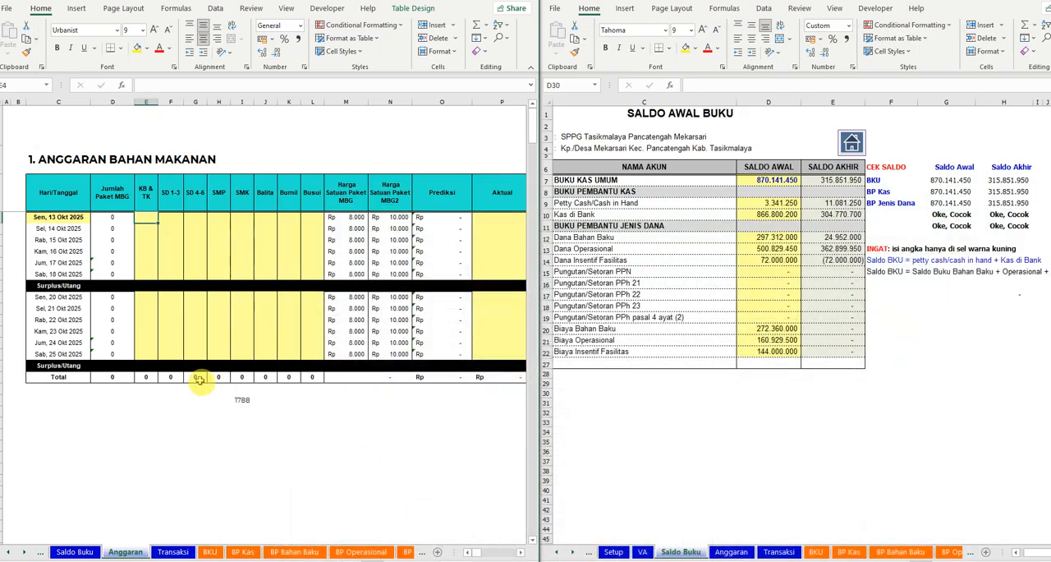
text(273)
key(Tab)
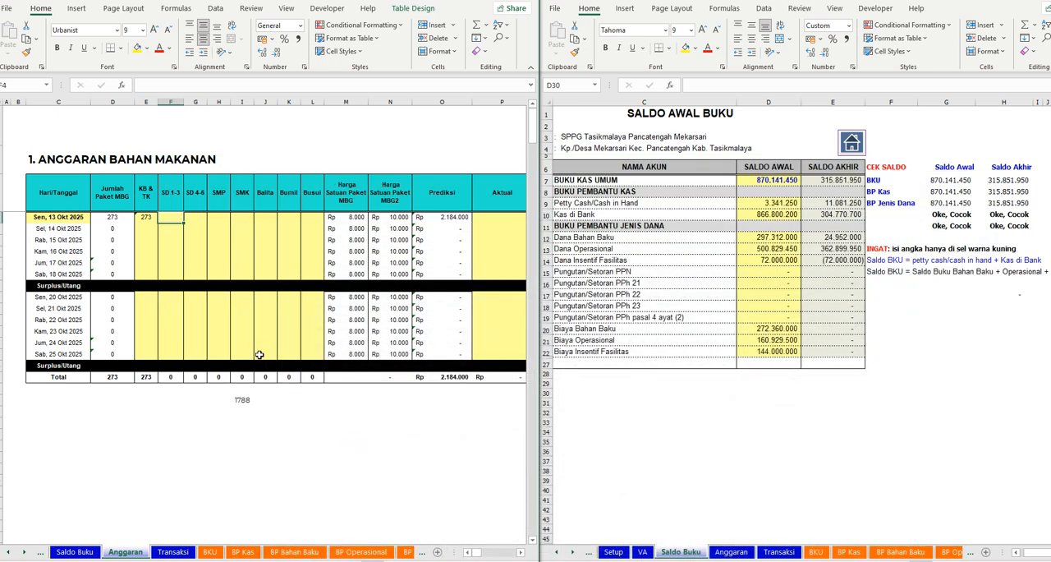
- Fill the first date row of Anggaran Bahan Makanan with 145 for SD 1-3 and 197 for SD 4-6
text(145)
key(Return)
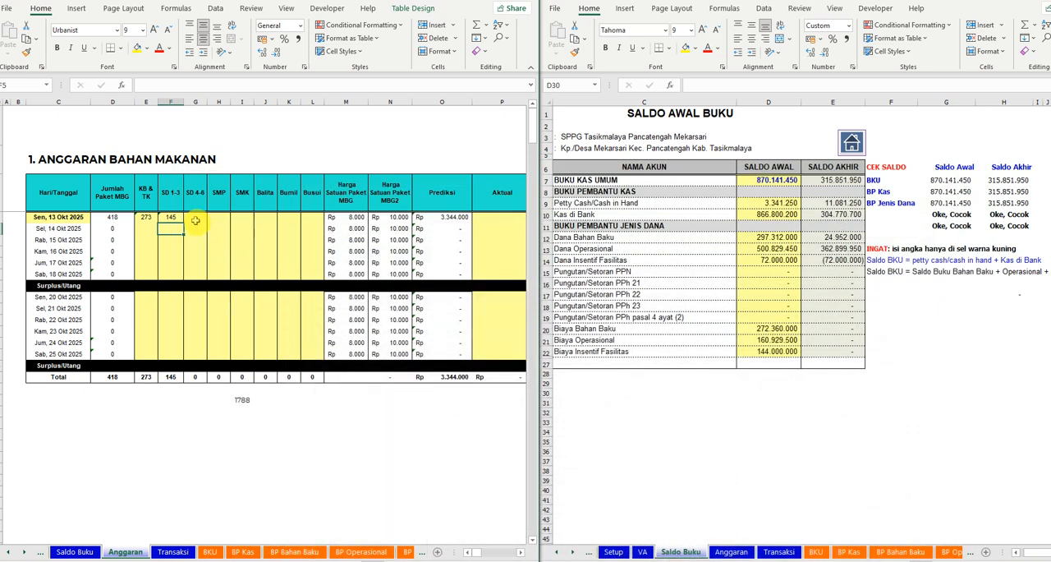
click(195, 218)
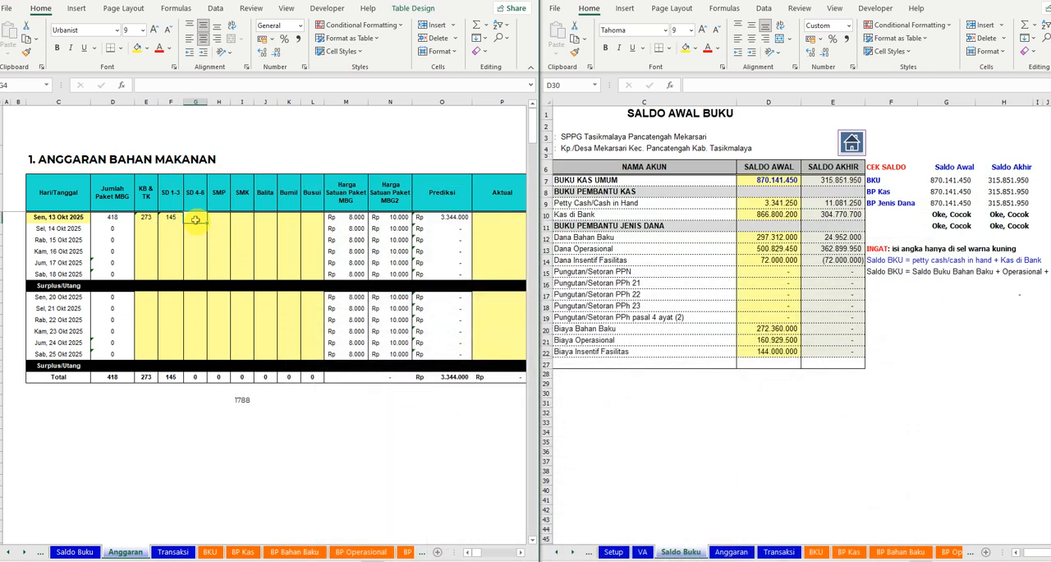
text(197)
key(Tab)
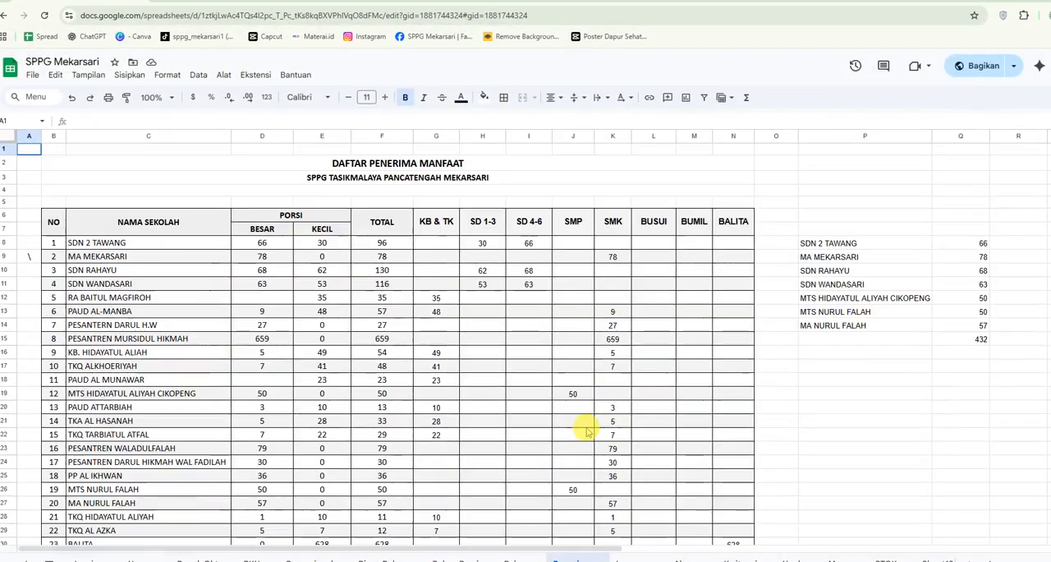
- Enter 100 for SMP and 1008 for SMK in the first date row, using the Daftar Penerima Manfaat totals
scroll(586, 431, down, 3)
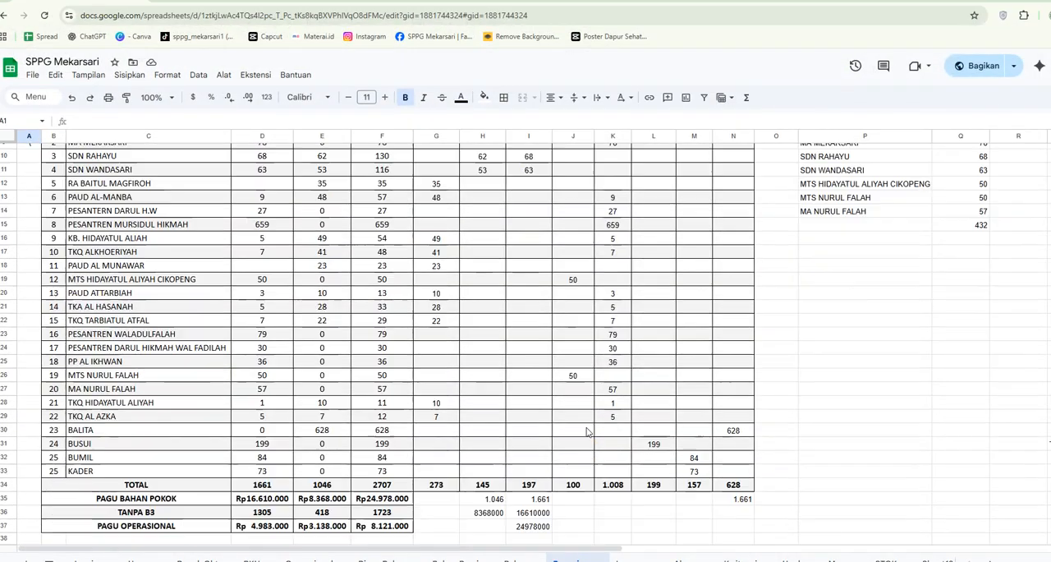
scroll(587, 431, down, 3)
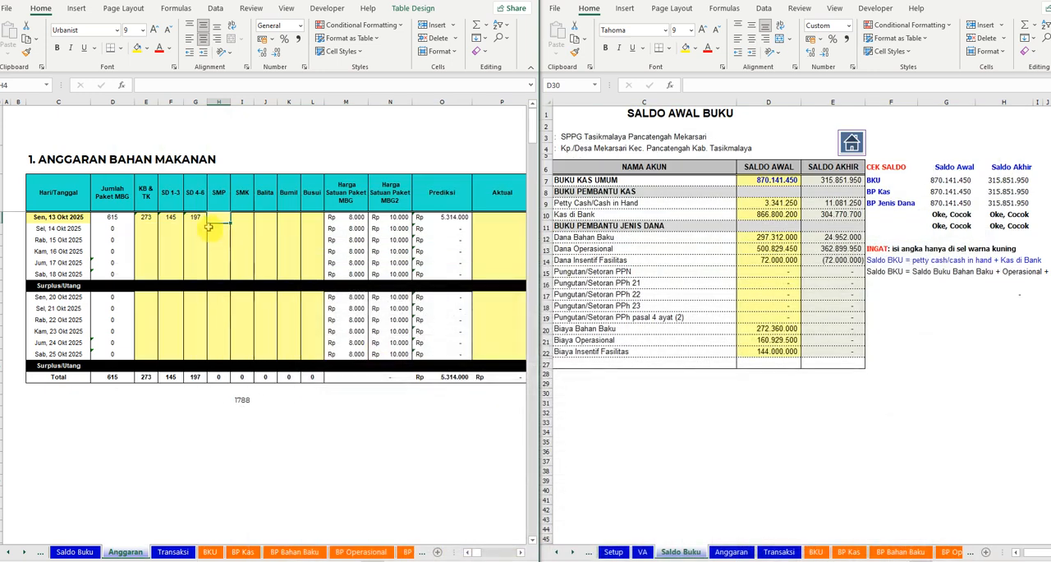
text(100)
key(Tab)
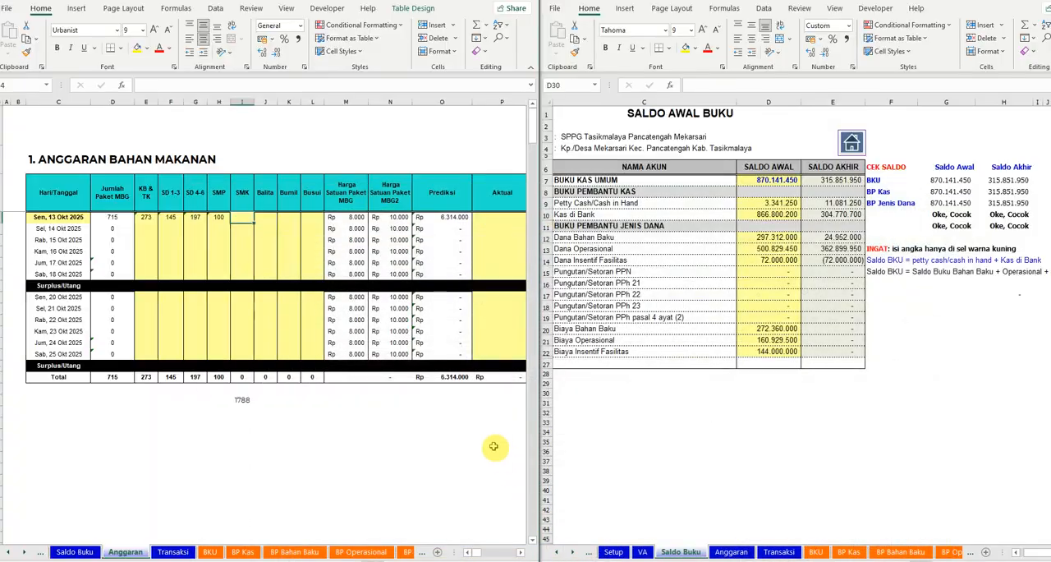
text(1008)
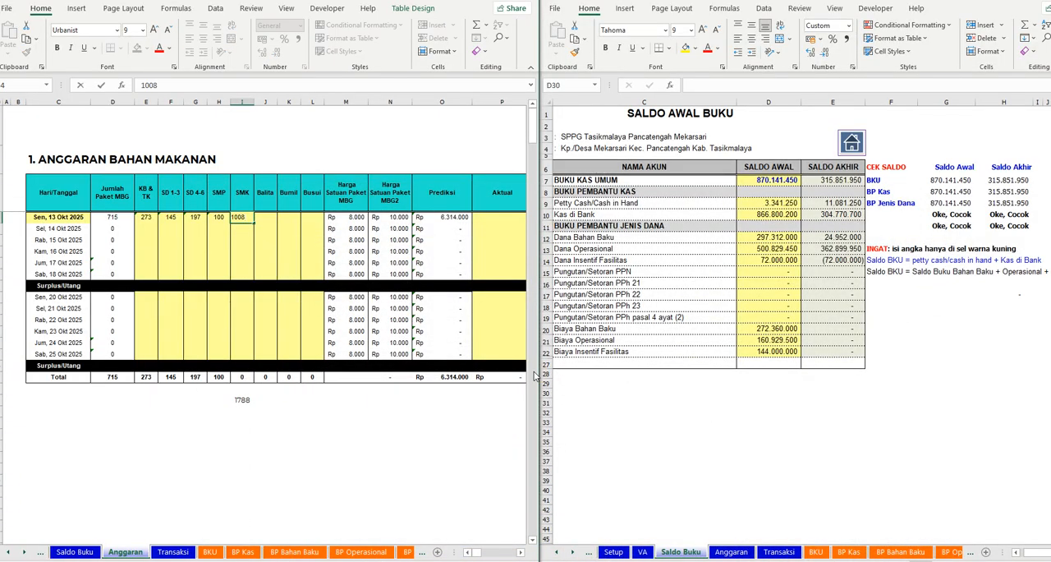
key(Tab)
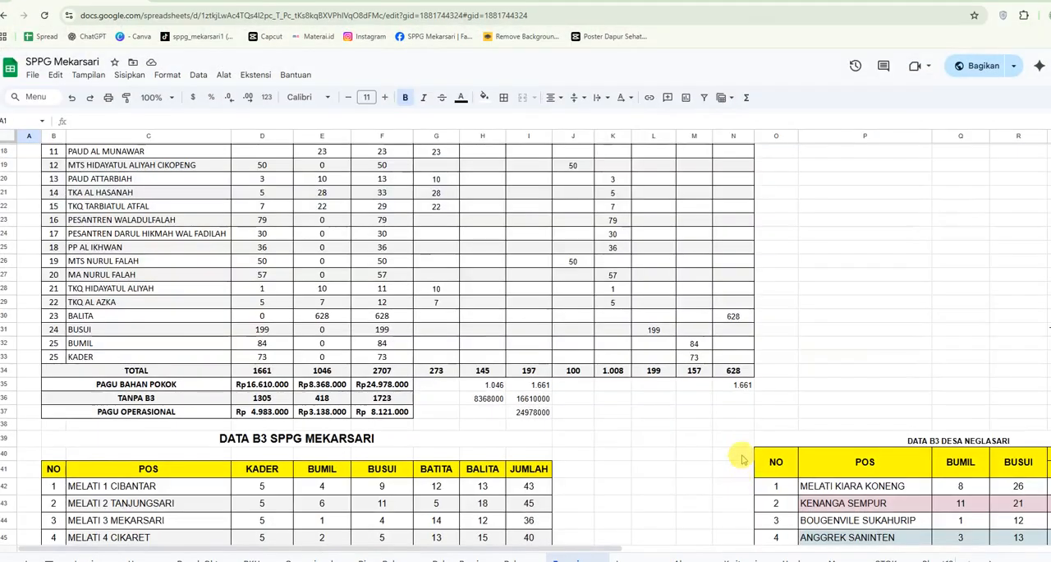
- Enter 628 for Balita and 157 for Bumil in the first date row, using the totals in the SPPG Mekarsari Google Sheet
scroll(728, 458, up, 5)
scroll(727, 457, down, 5)
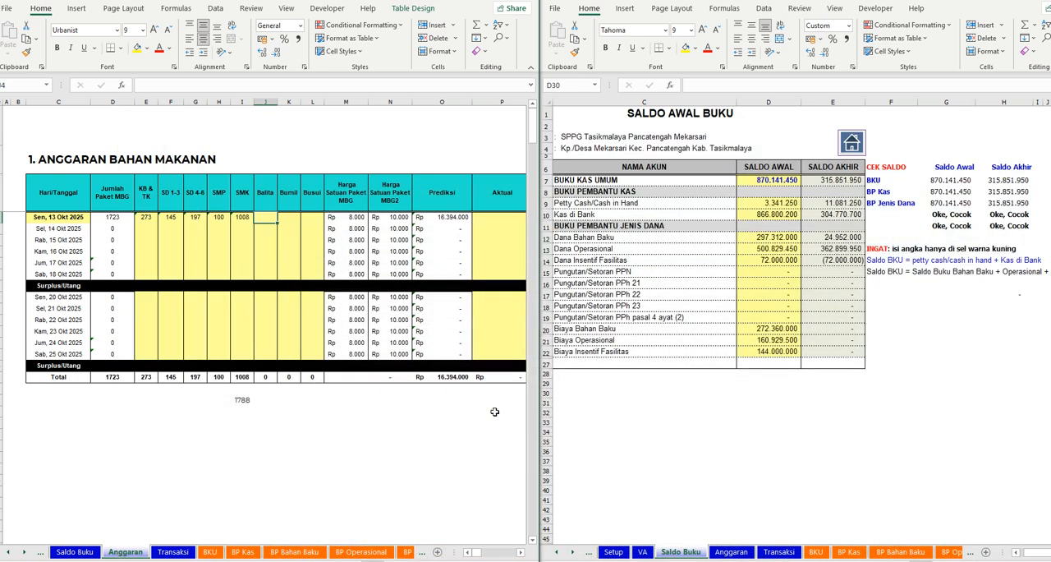
text(628)
key(Tab)
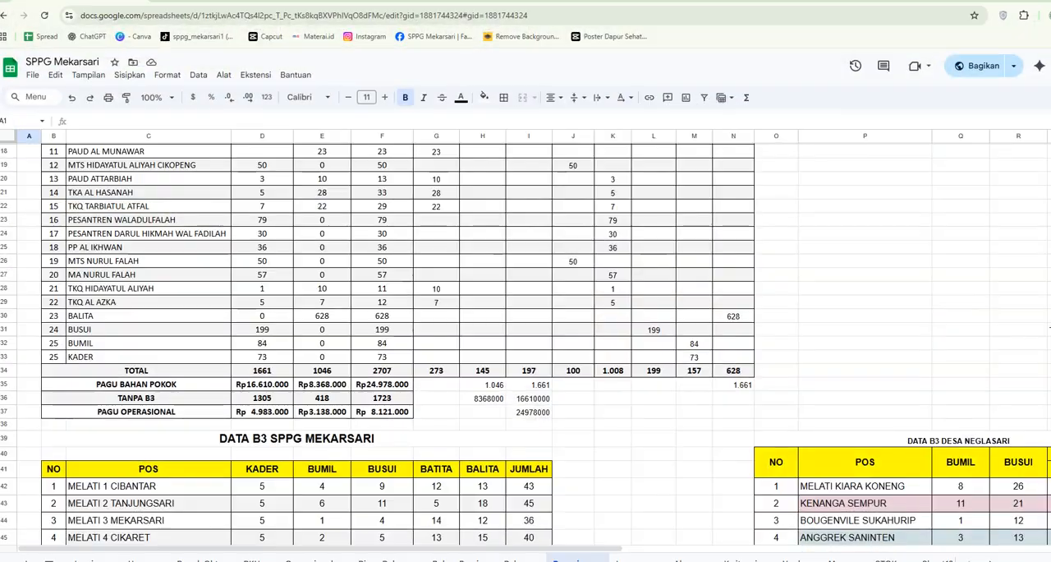
scroll(638, 464, up, 4)
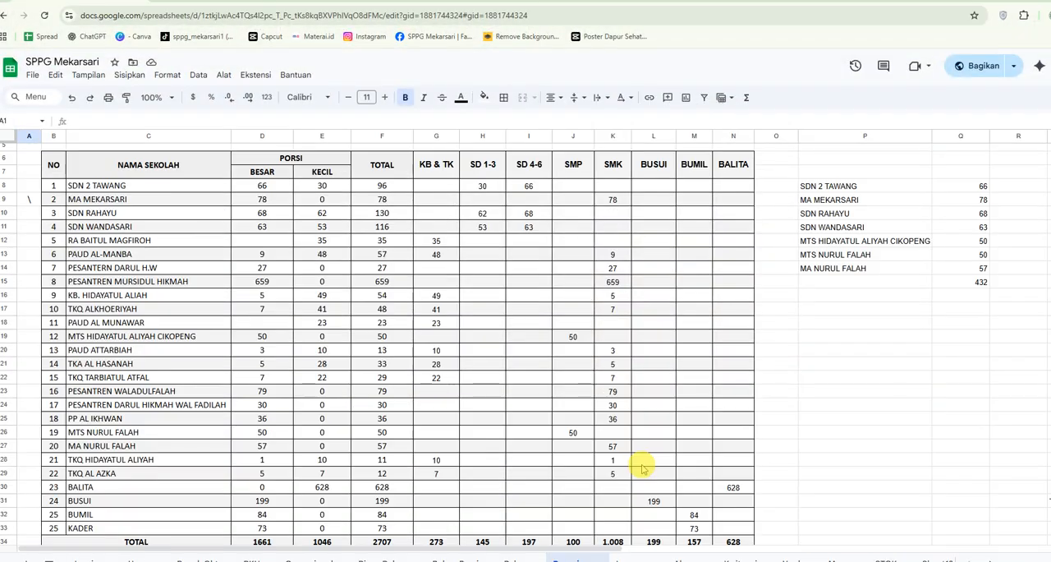
scroll(640, 467, down, 4)
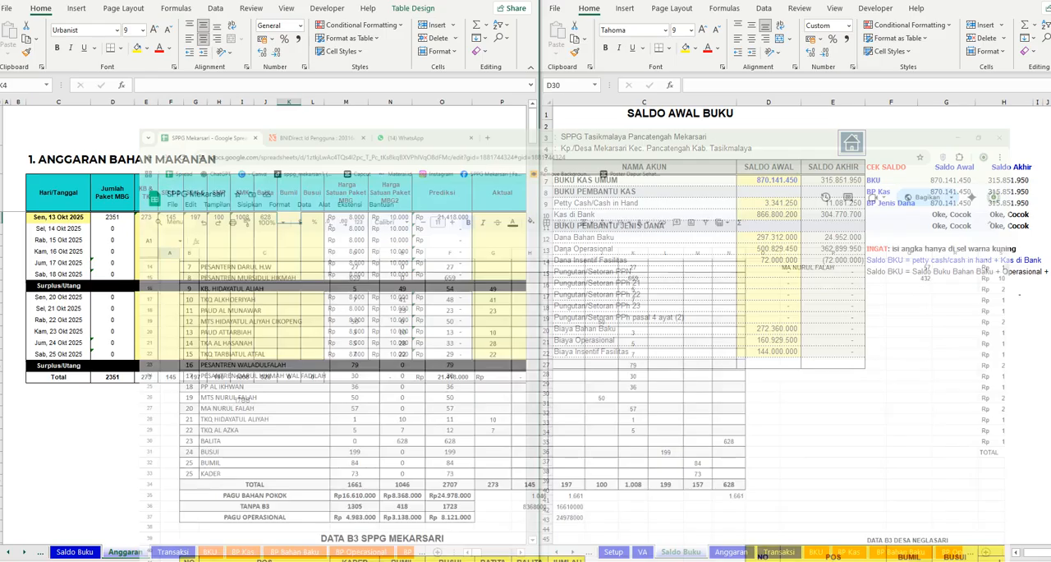
text(157)
key(Tab)
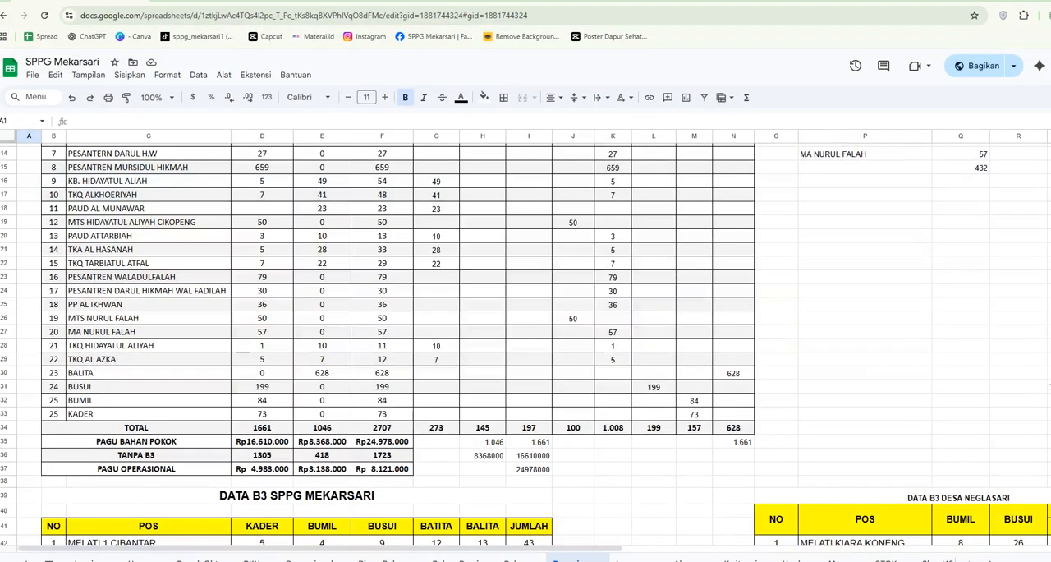
- Enter the Busui count 199 in the first date row, taken from the Google Sheet totals
scroll(623, 519, up, 5)
scroll(622, 529, down, 4)
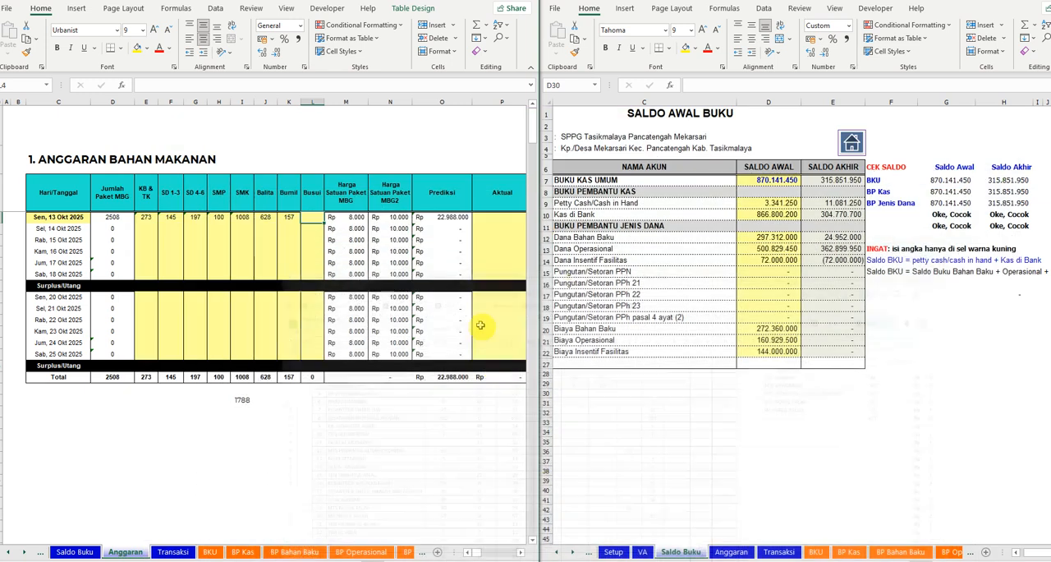
text(19)
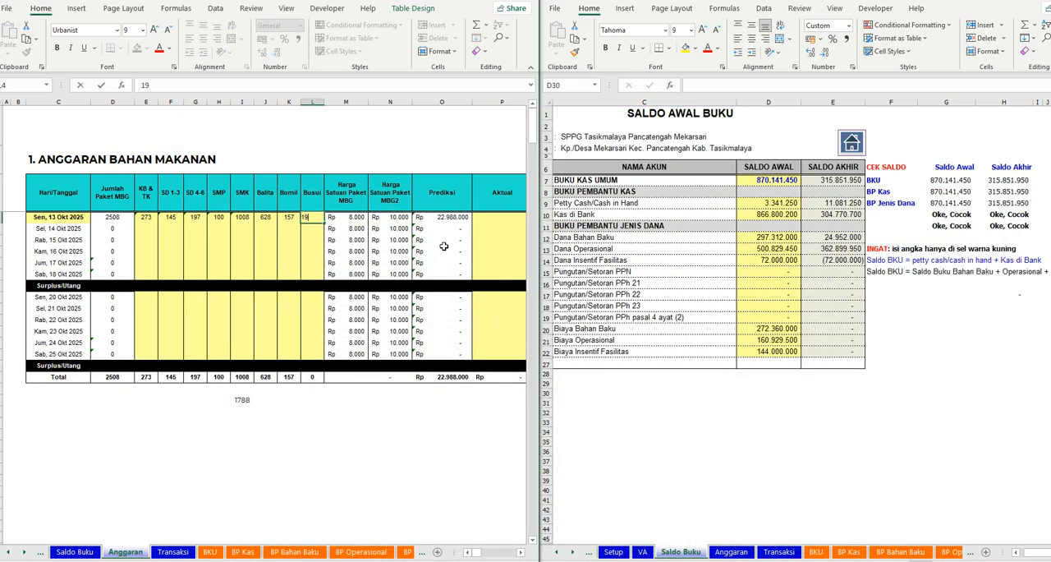
text(9)
key(Return)
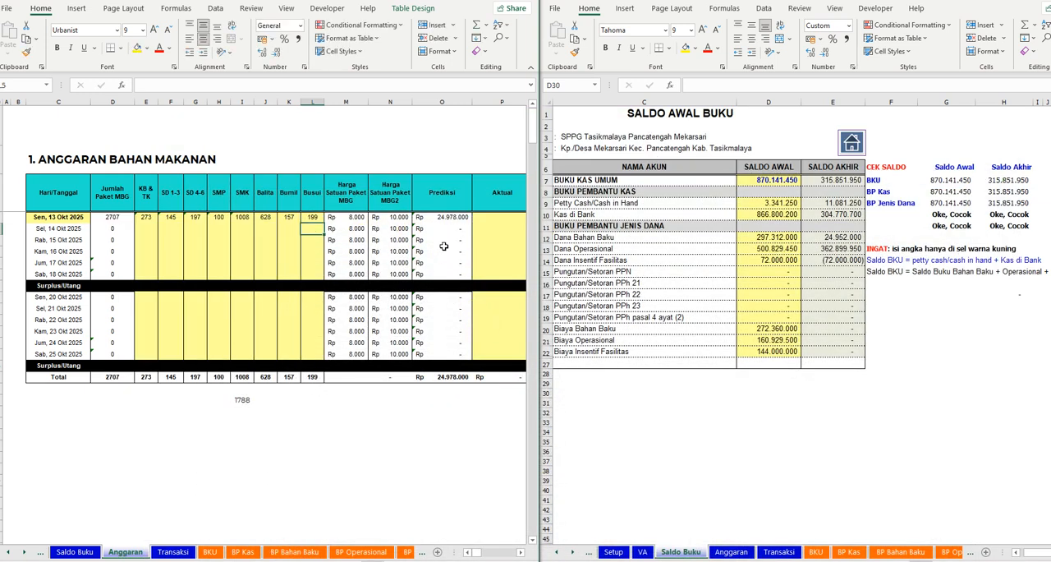
- Set the Aktual amount of the first date row to 24952000
key(Up)
key(Right)
key(Right)
key(Right)
key(Right)
key(Right)
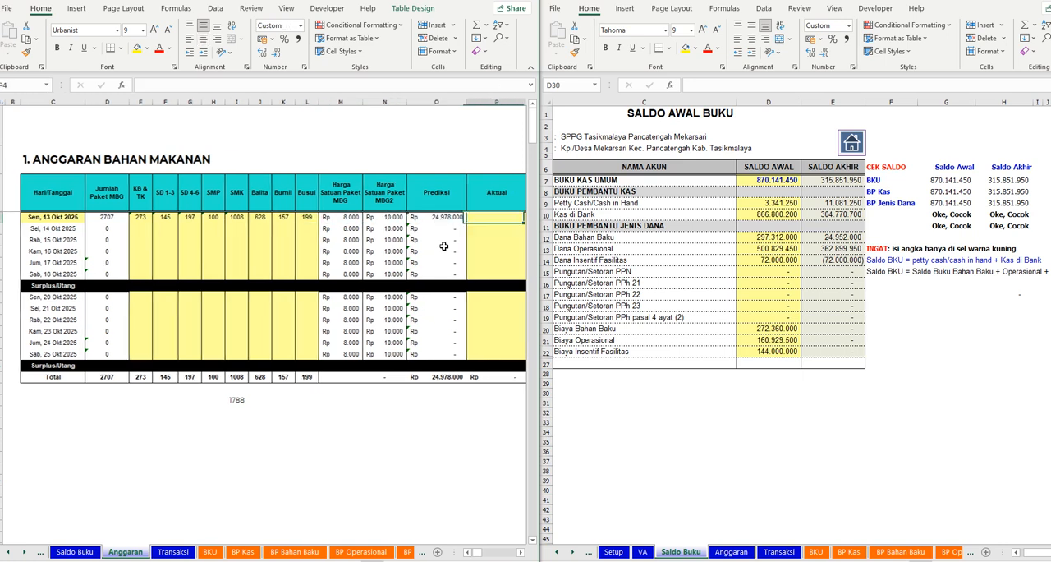
key(Right)
key(Left)
key(Left)
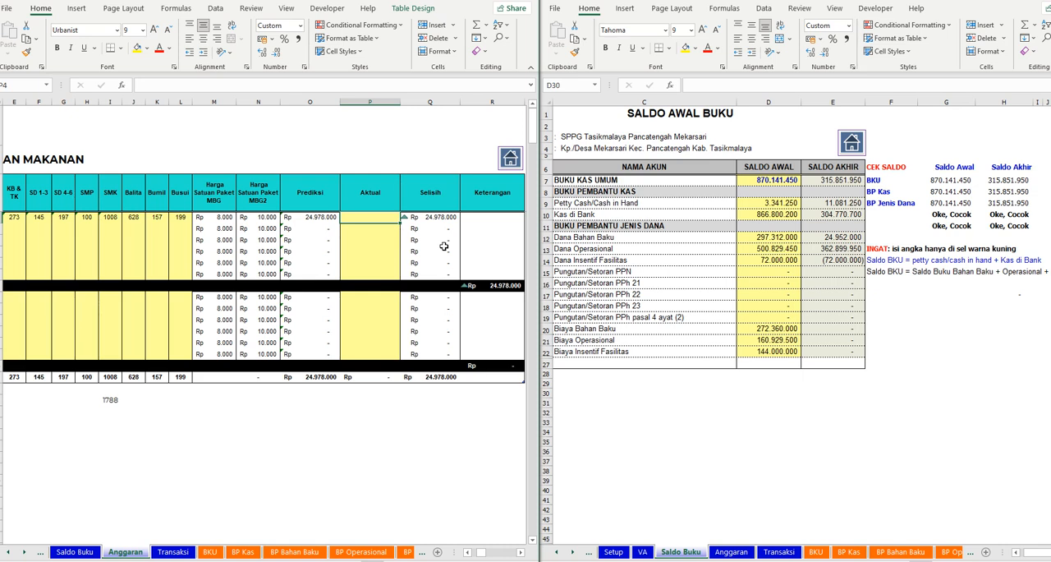
text(249520)
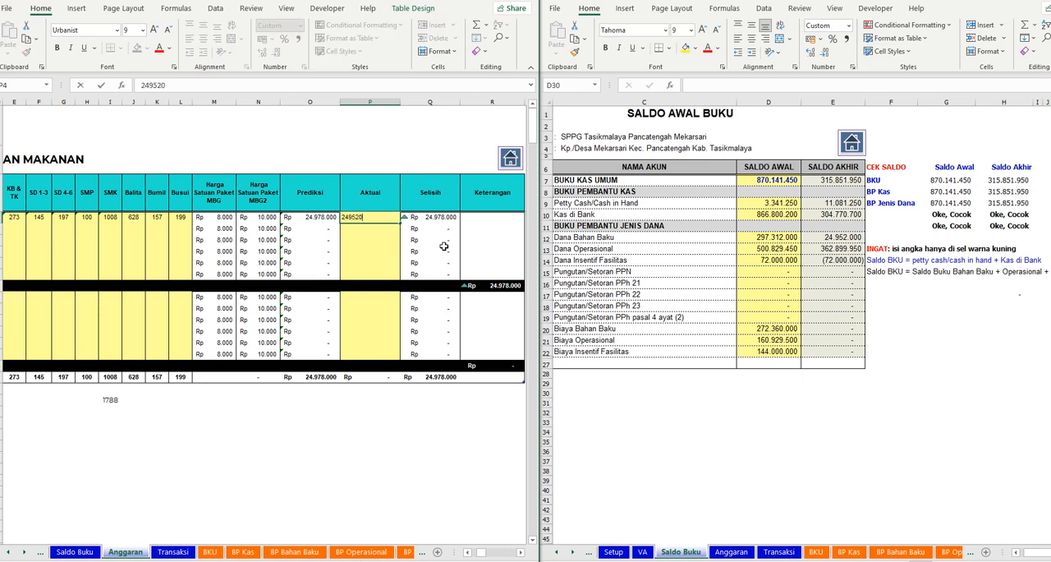
key(Return)
- Change the first date of the Anggaran Bahan Makanan table to 15/12
key(Left)
key(Left)
key(Left)
key(Left)
key(Left)
key(Left)
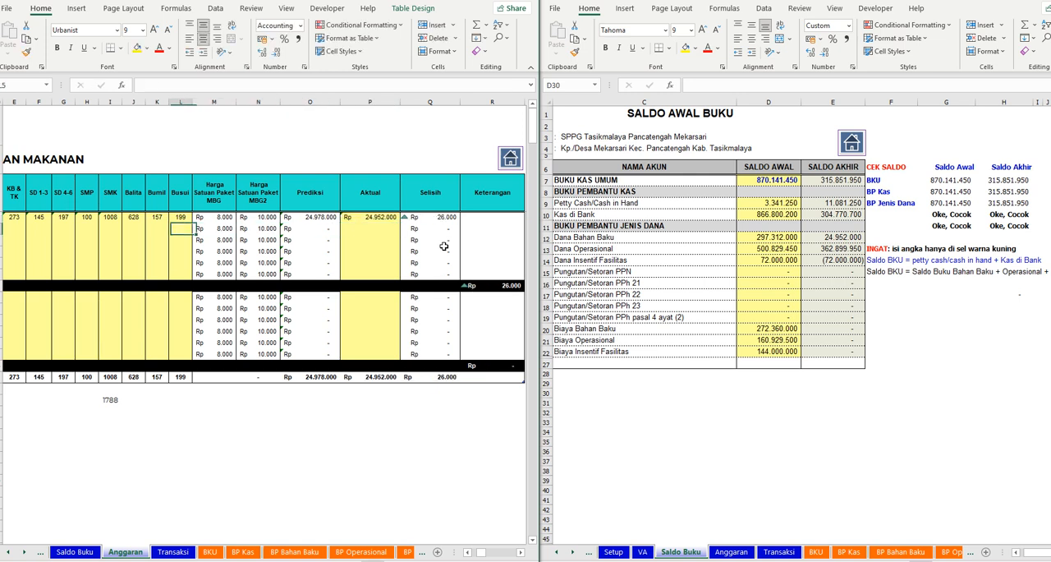
key(Left)
key(Left)
key(Left)
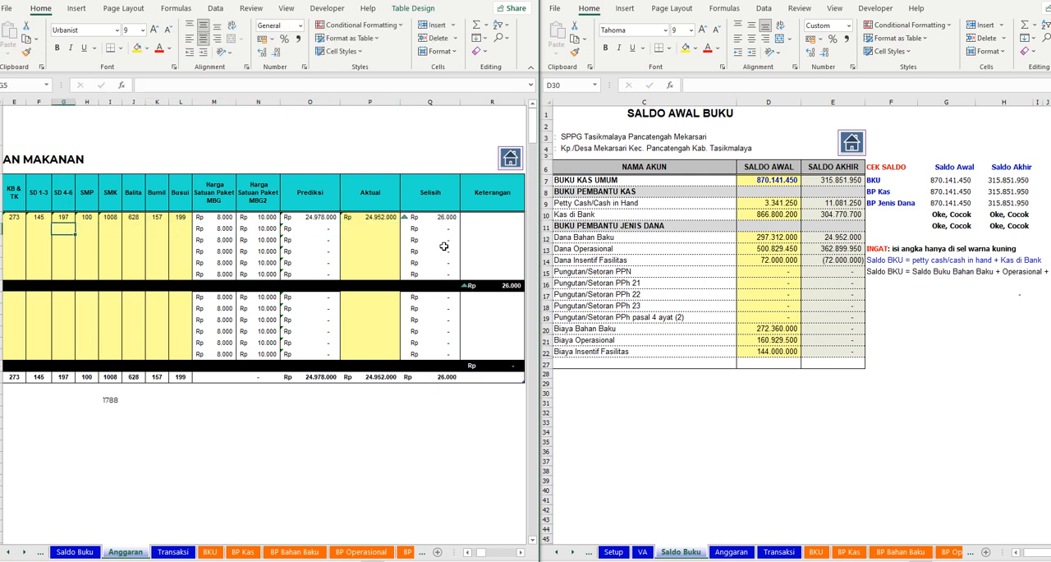
click(467, 553)
click(467, 554)
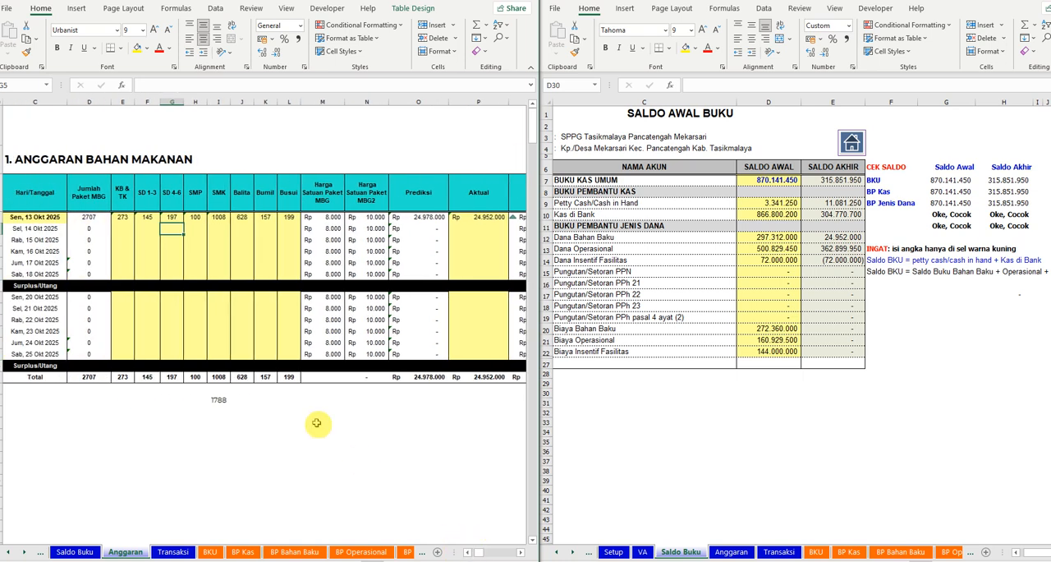
click(39, 220)
text(15/)
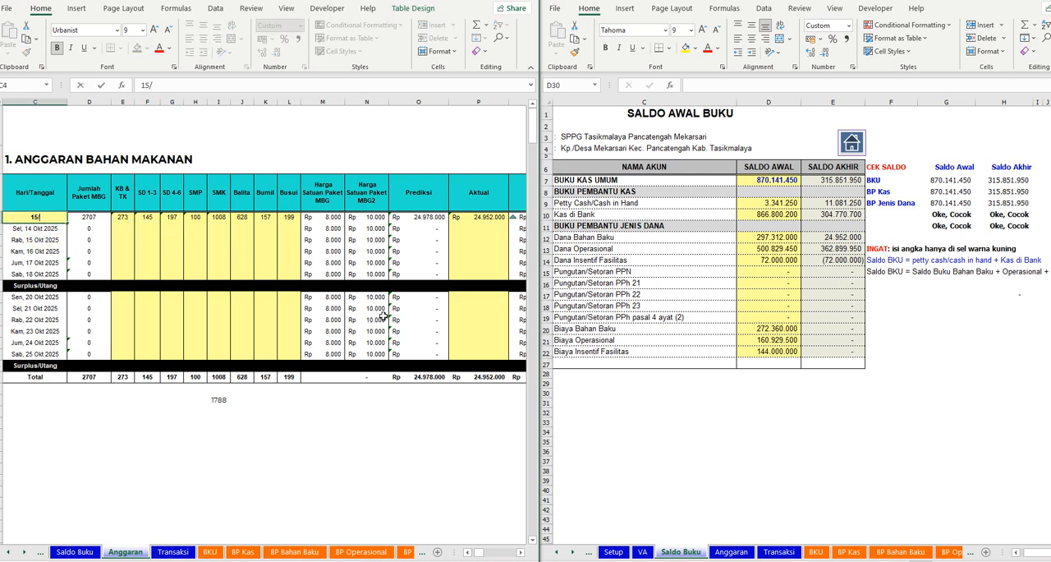
text(12)
key(Return)
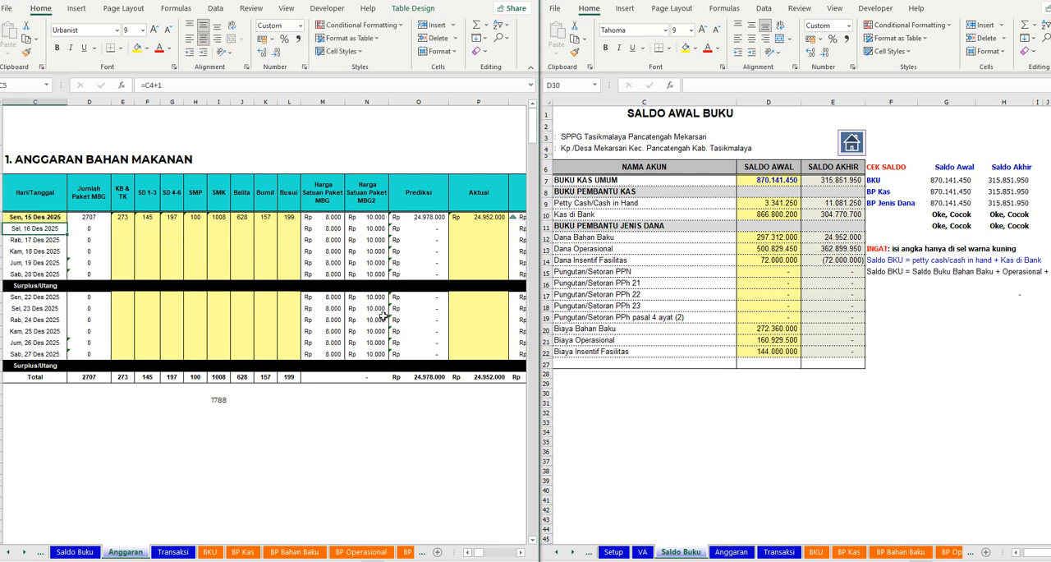
- Fill the 16 Des row with 273 for KB & TK, 145 for SD 1-3, 197 for SD 4-6, 100 for SMP and 1008 for SMK
click(124, 229)
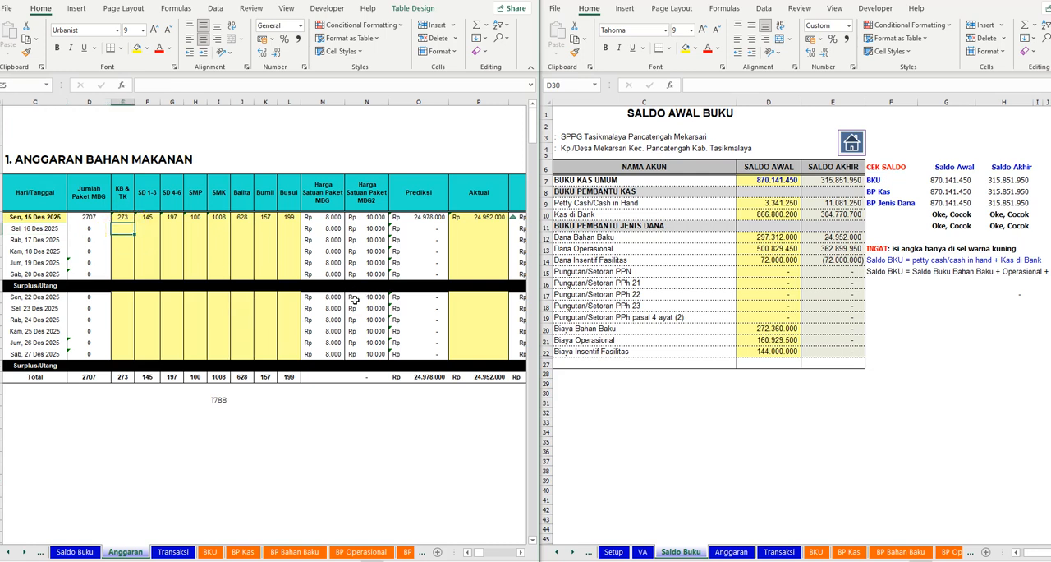
text(273)
key(Tab)
text(1)
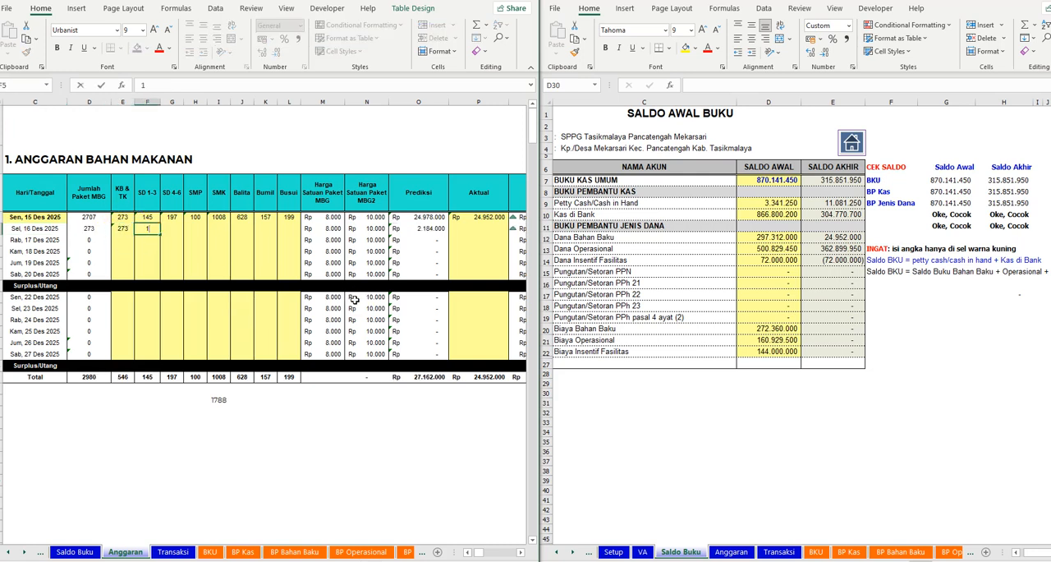
key(Tab)
text(197)
key(Tab)
text(1)
key(Tab)
text(10)
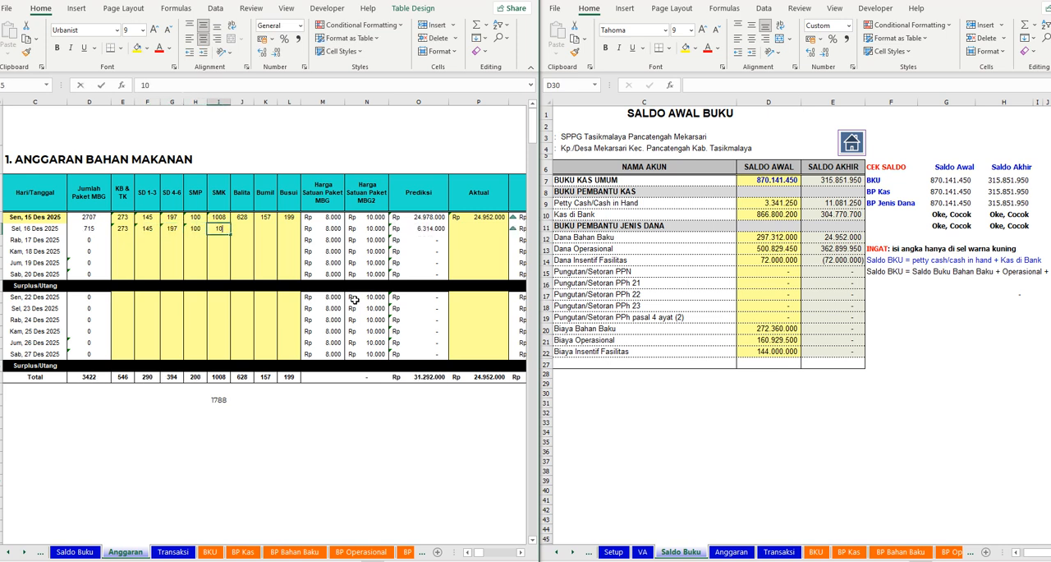
key(Tab)
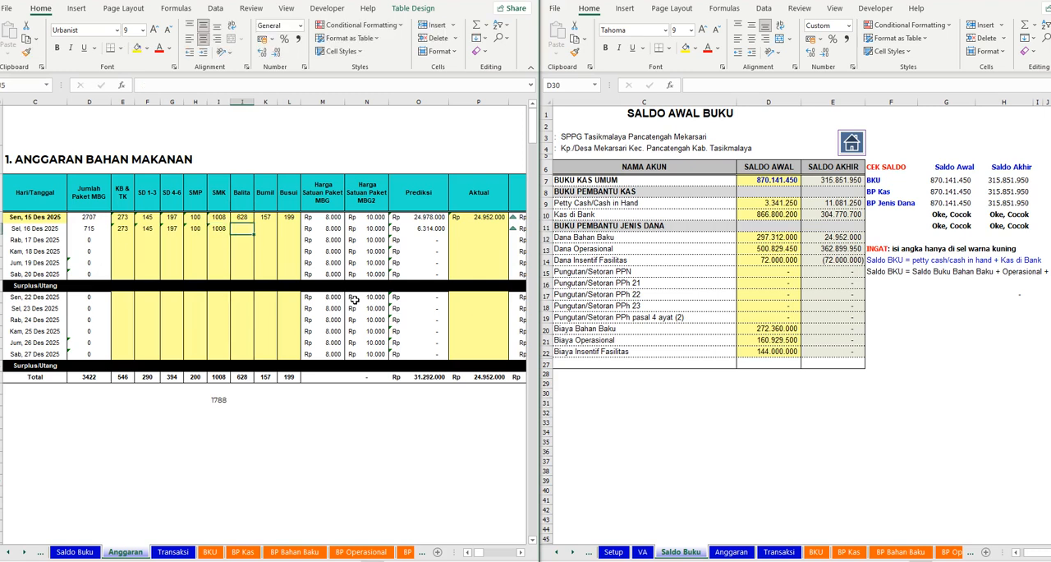
- Complete the recipient counts of the 16 Des row with 628 for Balita, 157 for Bumil and 199 for Busui
text(628)
key(Tab)
text(157)
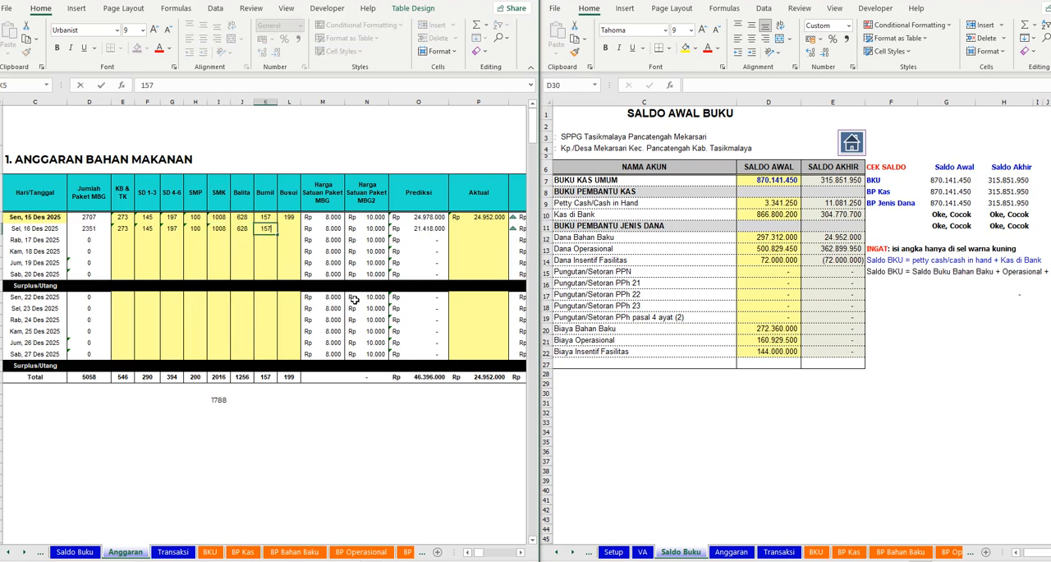
key(Tab)
text(199)
key(Down)
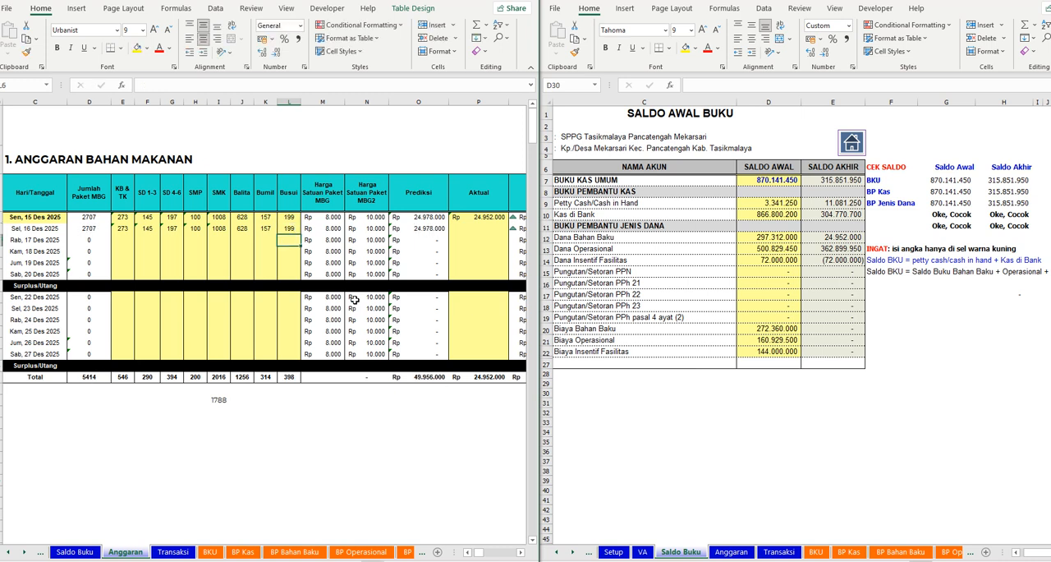
- Set the Aktual amount for 16 Des 2025 to 24978000
click(490, 230)
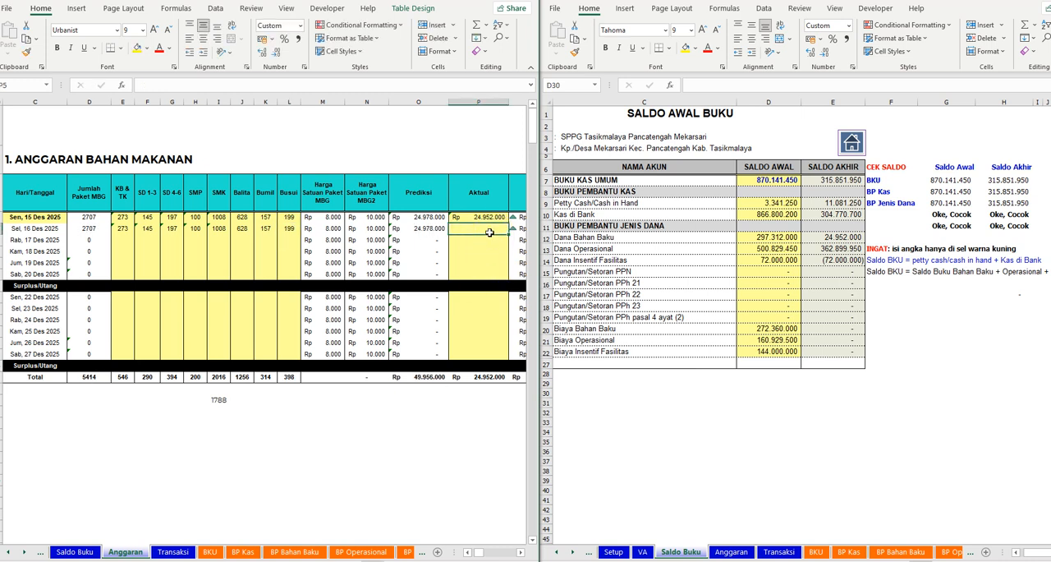
text(2497800)
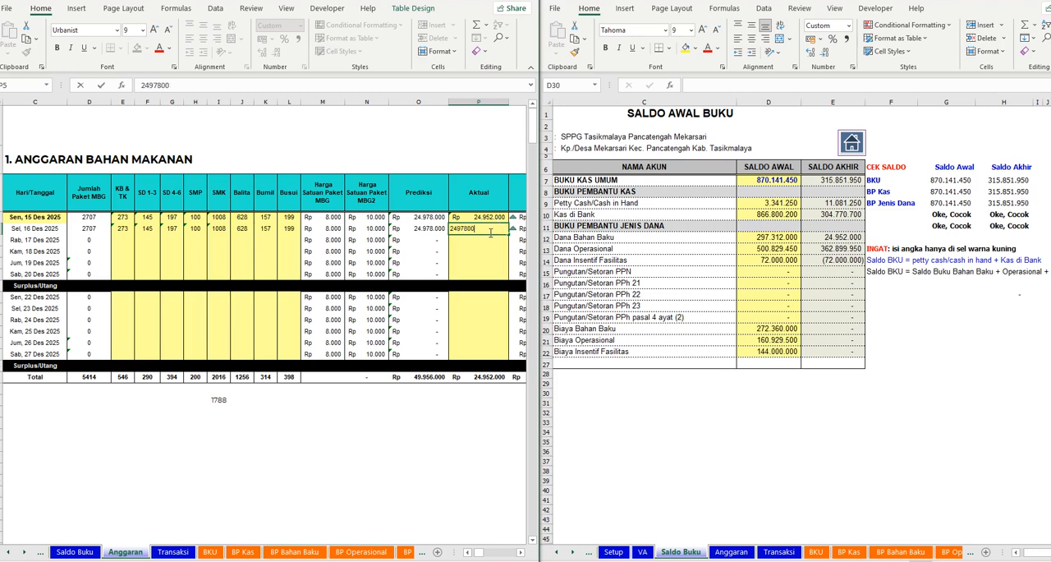
text(4.978.000)
key(Return)
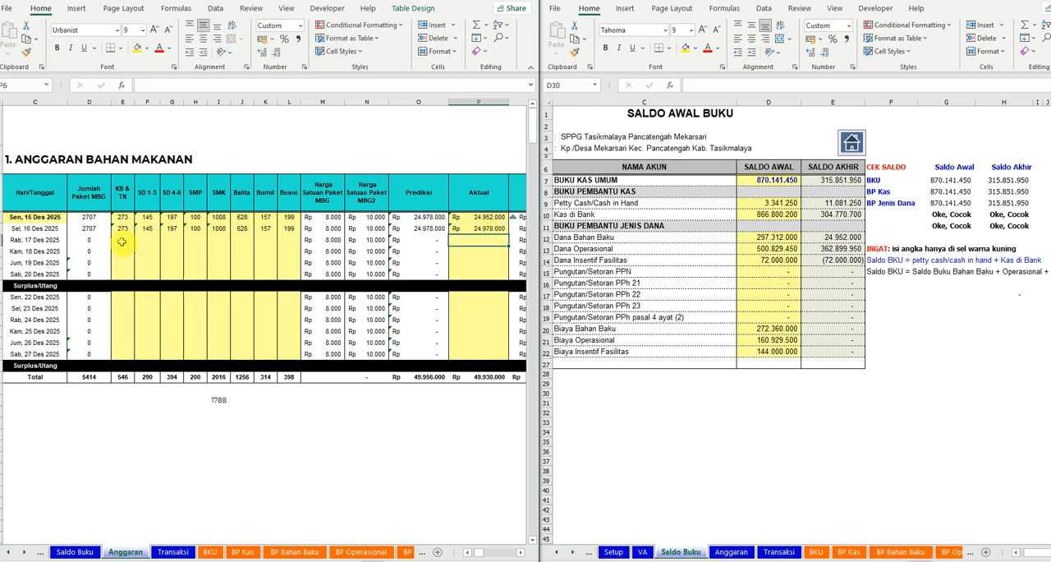
- Copy the recipient counts from KB & TK through Busui of the 16 Des row into the 17 Des row
click(123, 240)
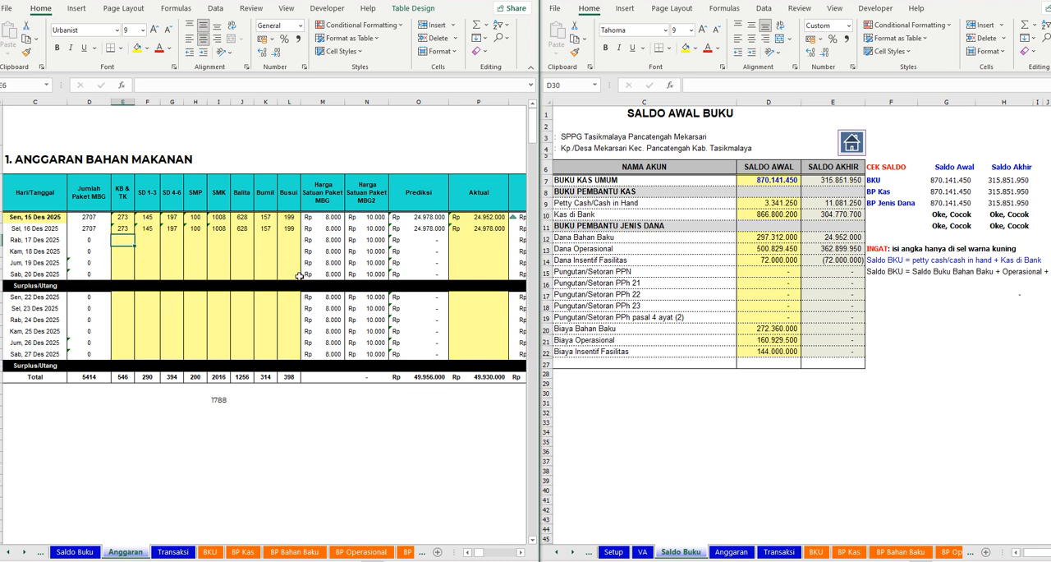
drag(123, 228, 291, 228)
key(ctrl+c)
key(Down)
key(ctrl+v)
key(Escape)
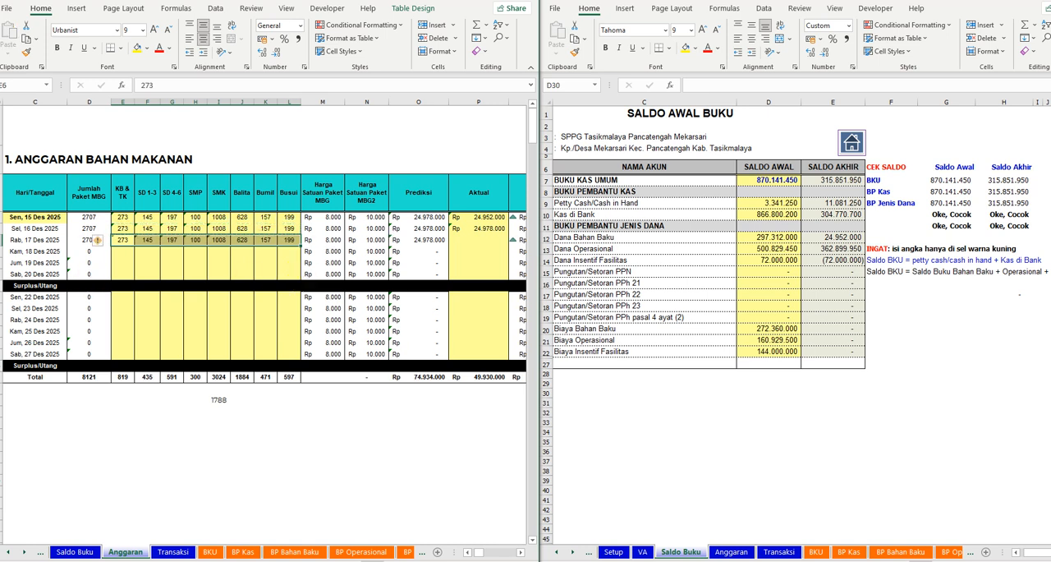
- Set the Aktual amount for 17 Des 2025 to 24978000
click(477, 247)
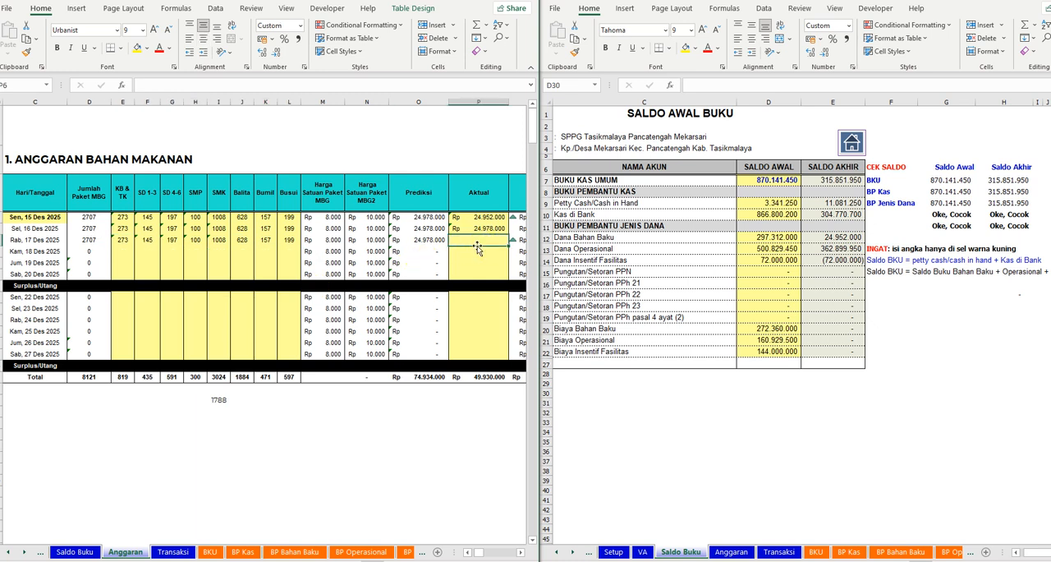
text(2497800)
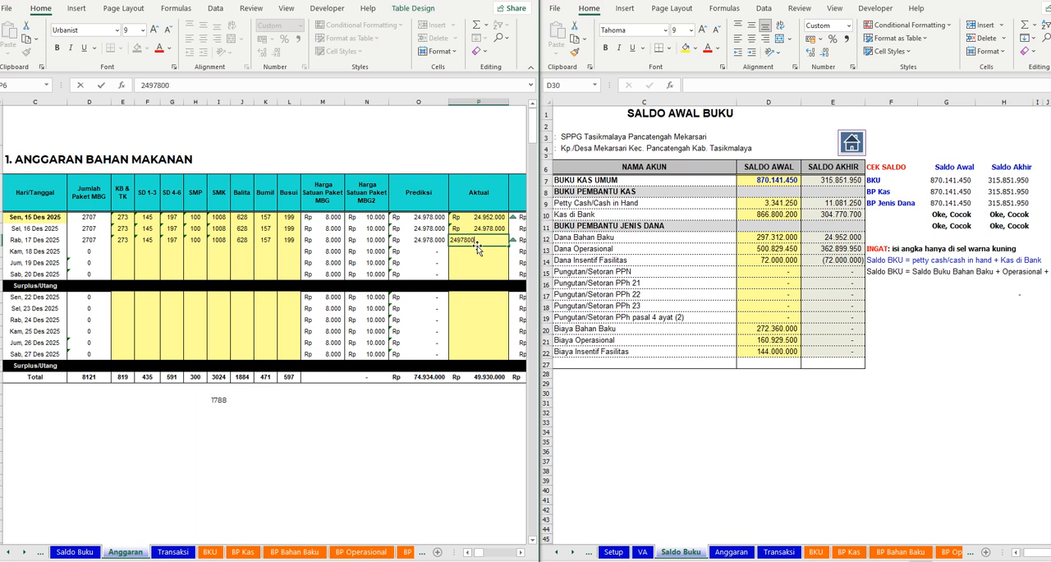
key(Return)
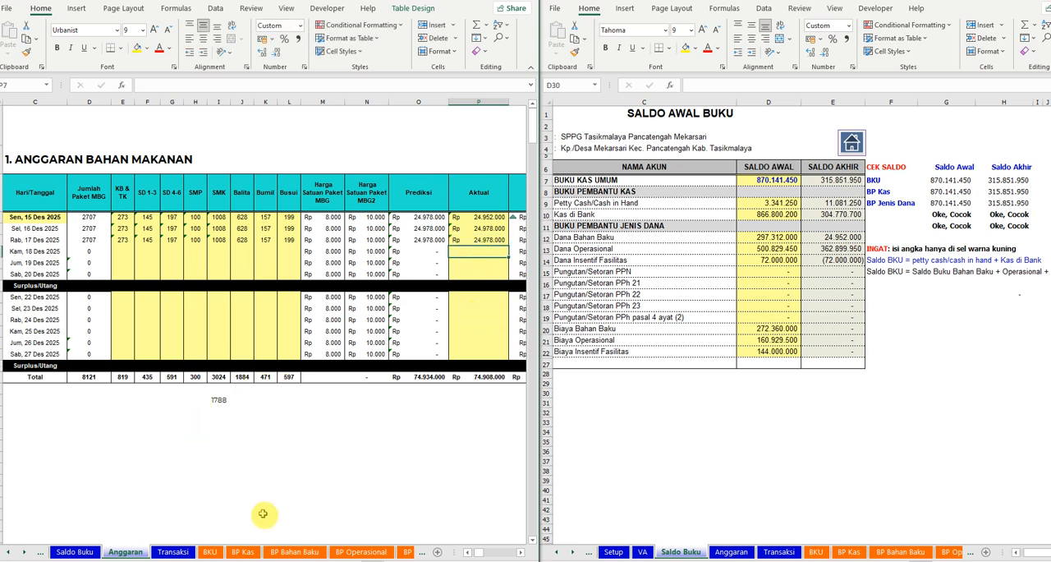
- On the Transaksi sheet, begin the first transaction row with Bulan Desember 2025 and Tgl 14, leaving Nomor Bukti blank
click(174, 551)
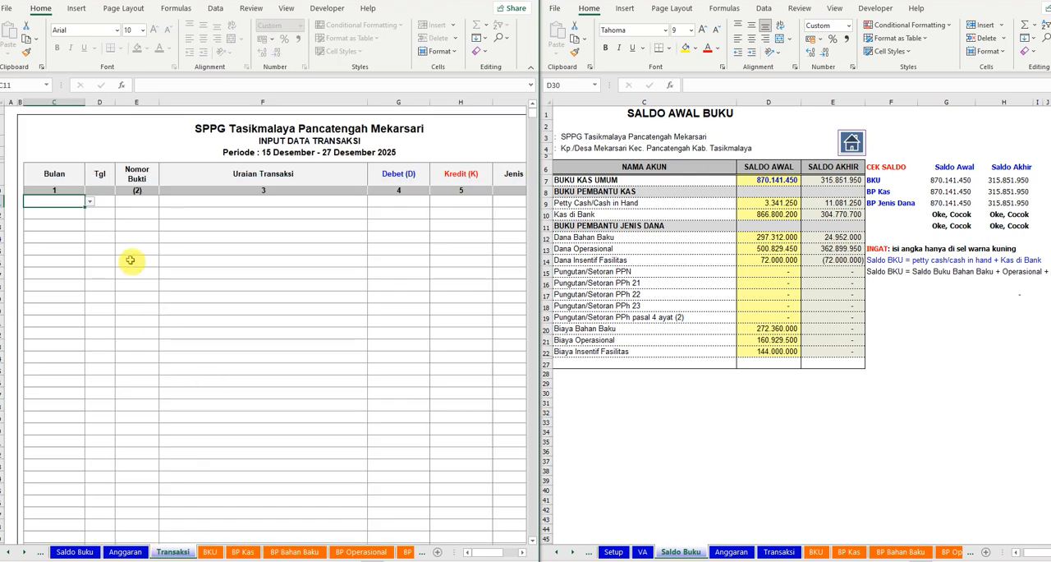
click(89, 201)
scroll(86, 234, down, 2)
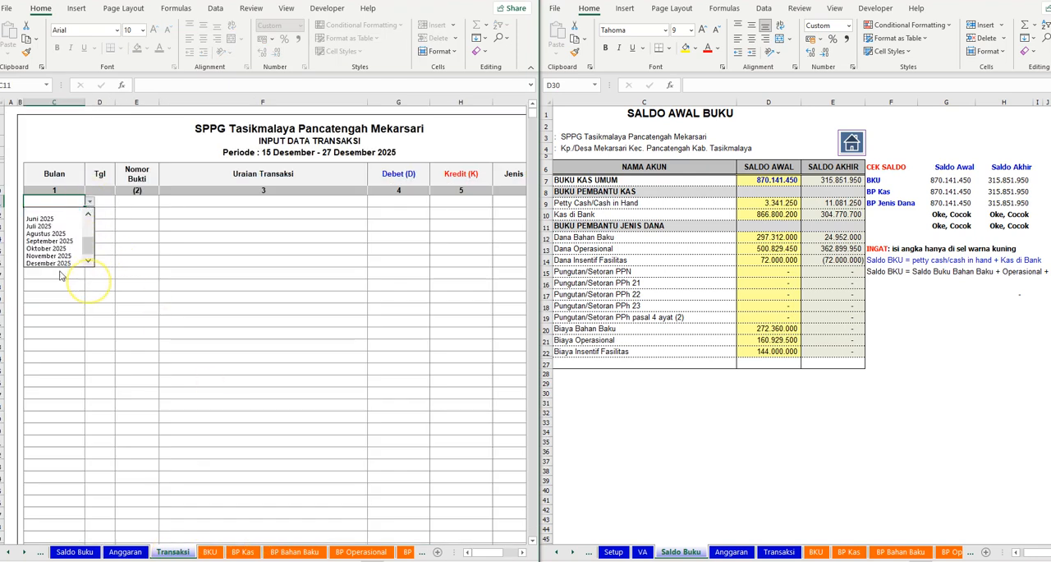
click(49, 263)
click(101, 201)
click(102, 201)
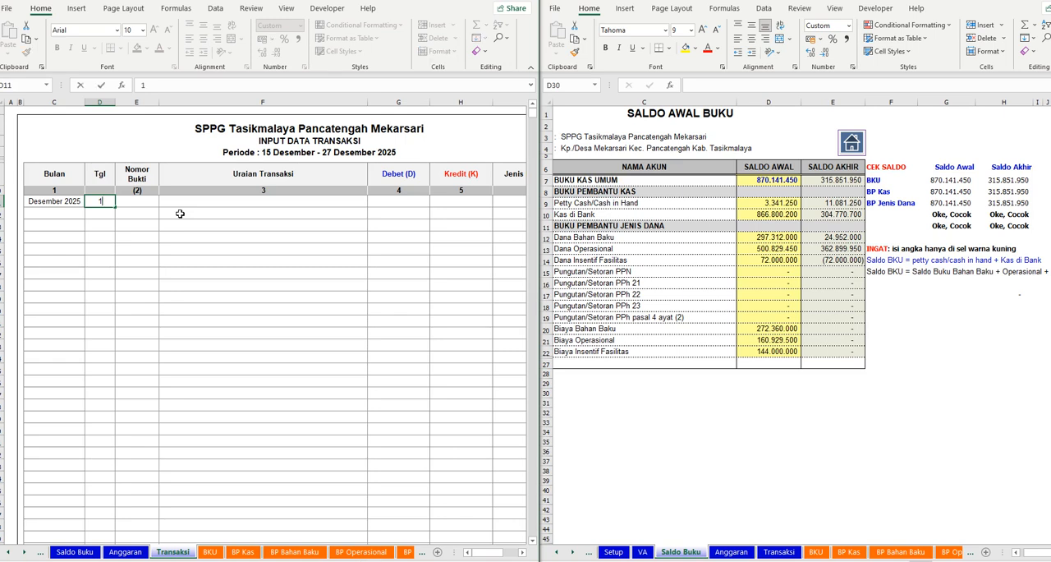
text(14)
key(Tab)
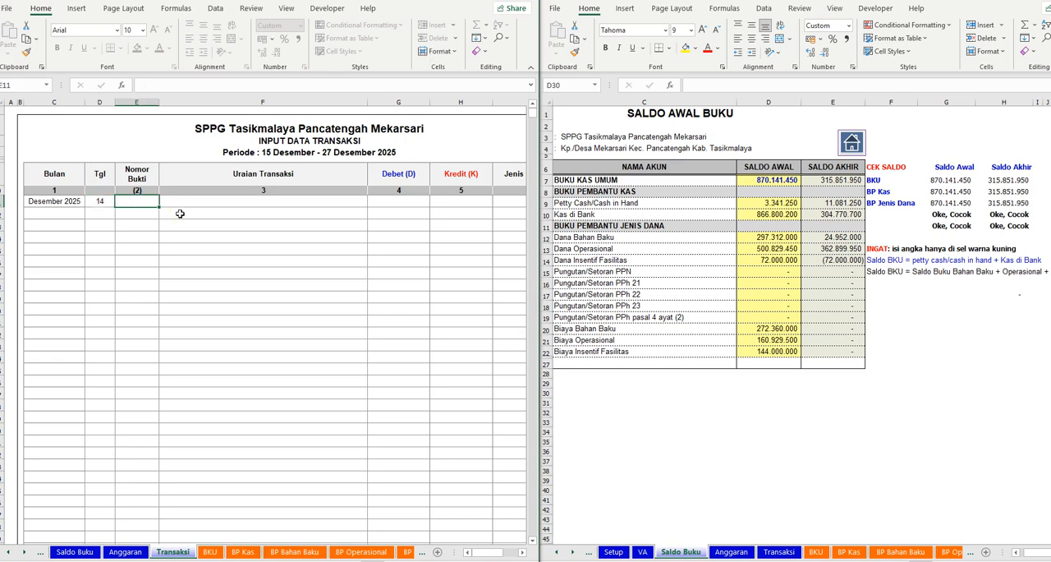
key(Tab)
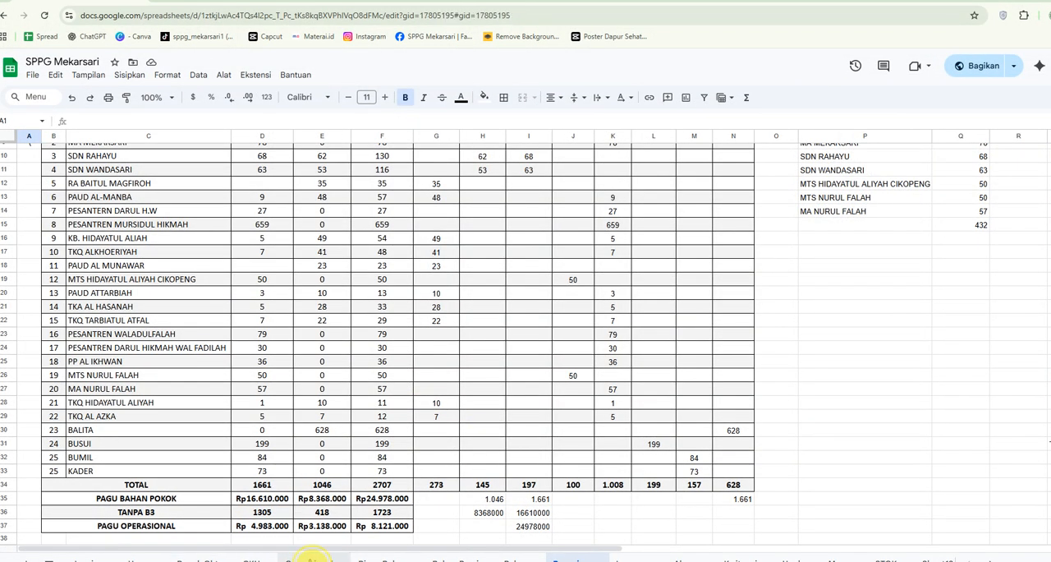
- Review the operational expense entries and the bank transactions from 14 Desember 2025 onward in the SPPG Mekarsari Google Sheets file
click(328, 557)
scroll(444, 436, down, 4)
scroll(443, 436, down, 5)
scroll(447, 441, up, 4)
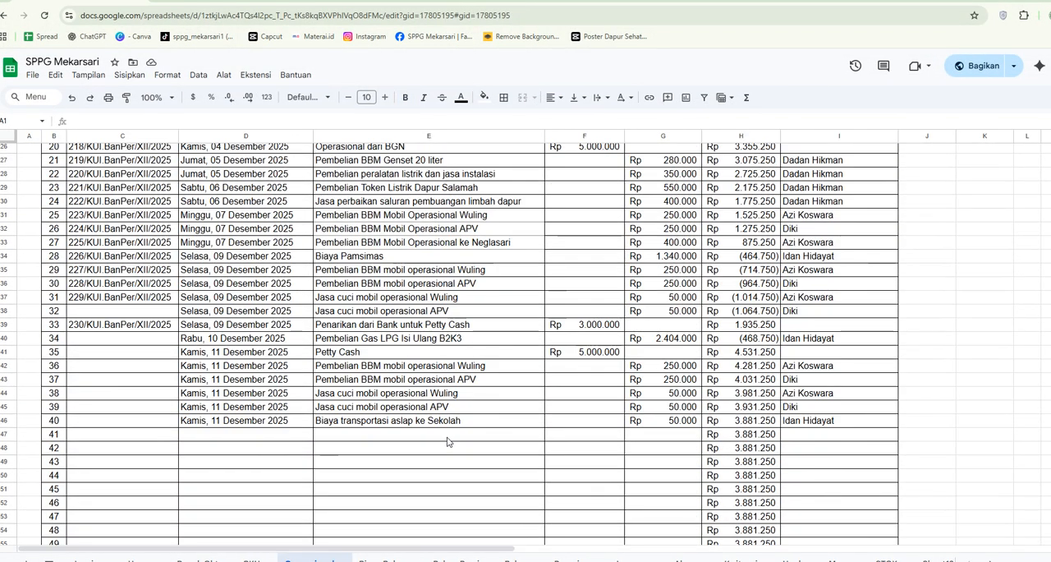
scroll(447, 441, down, 3)
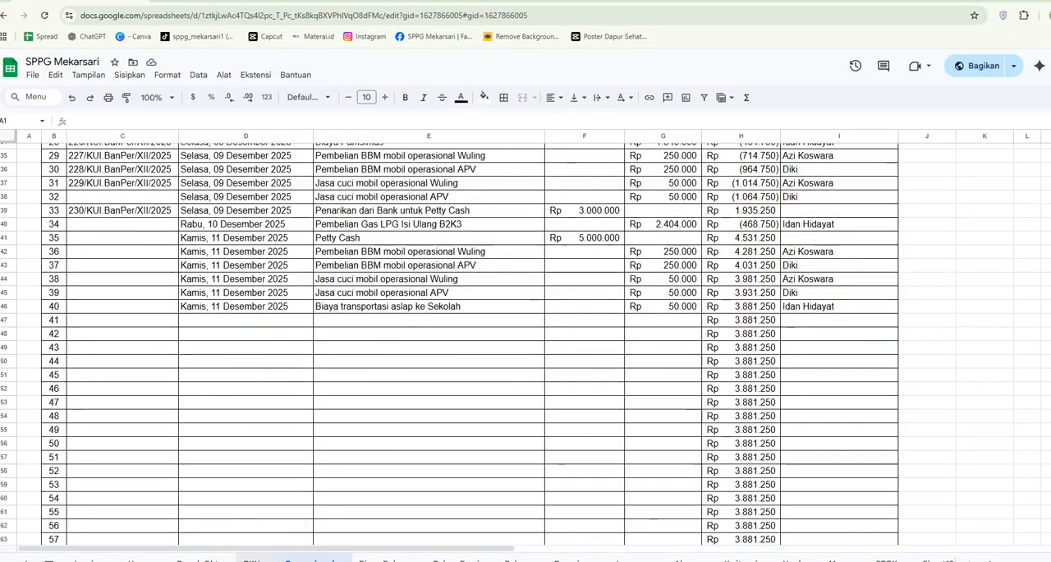
click(251, 558)
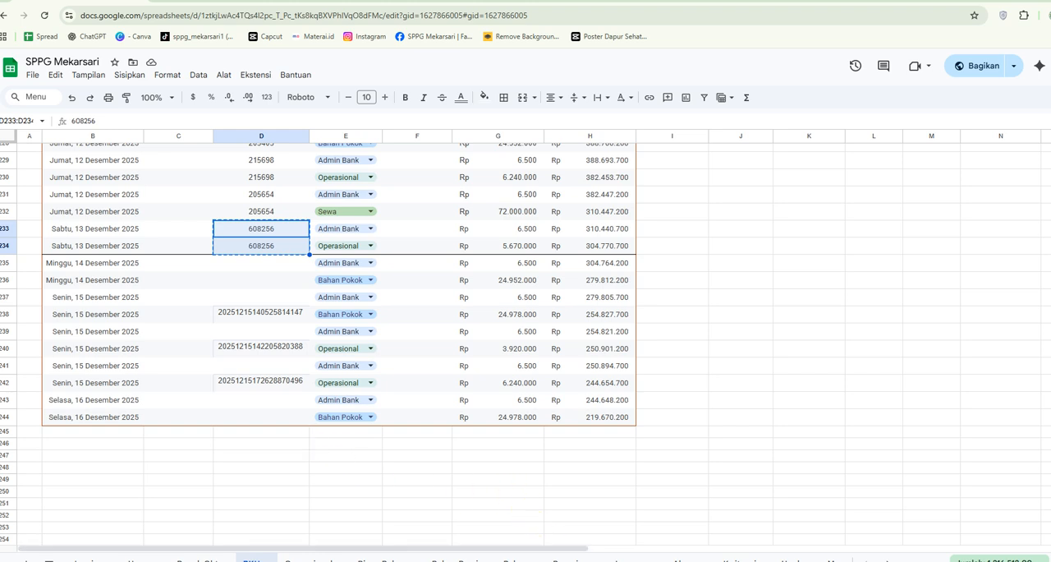
click(591, 561)
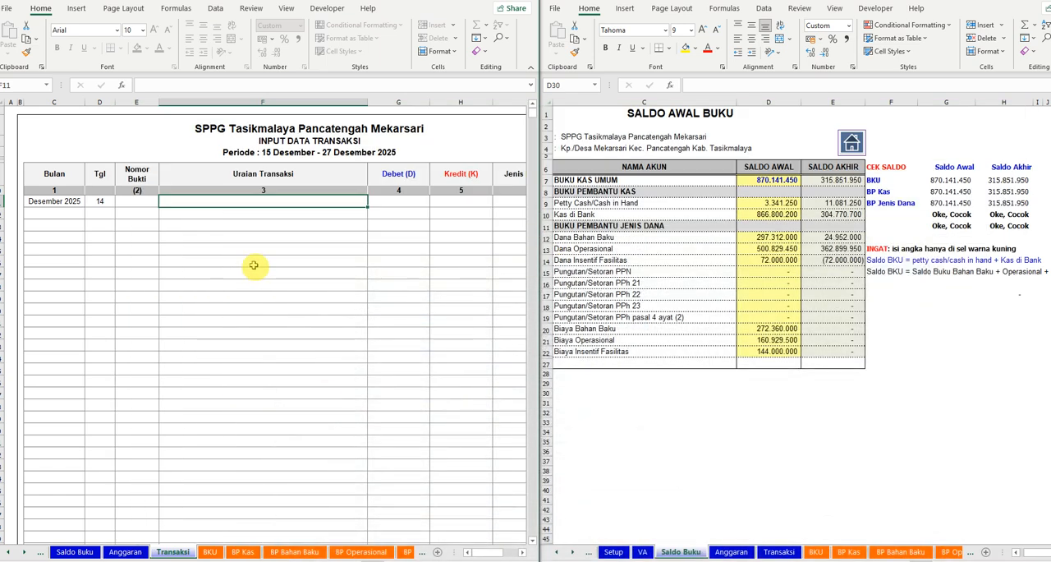
- In the first transaction row of the Excel Transaksi sheet, enter the description Biaya Admin Bank and a Kredit of 6500
text(Biaya Admin Bank)
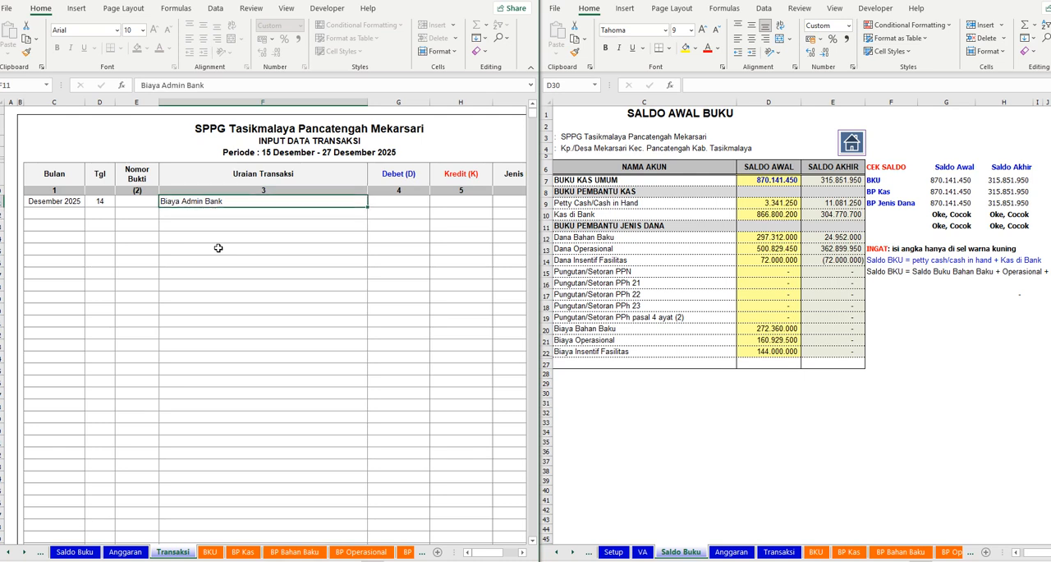
key(Tab)
key(Tab)
text(6500)
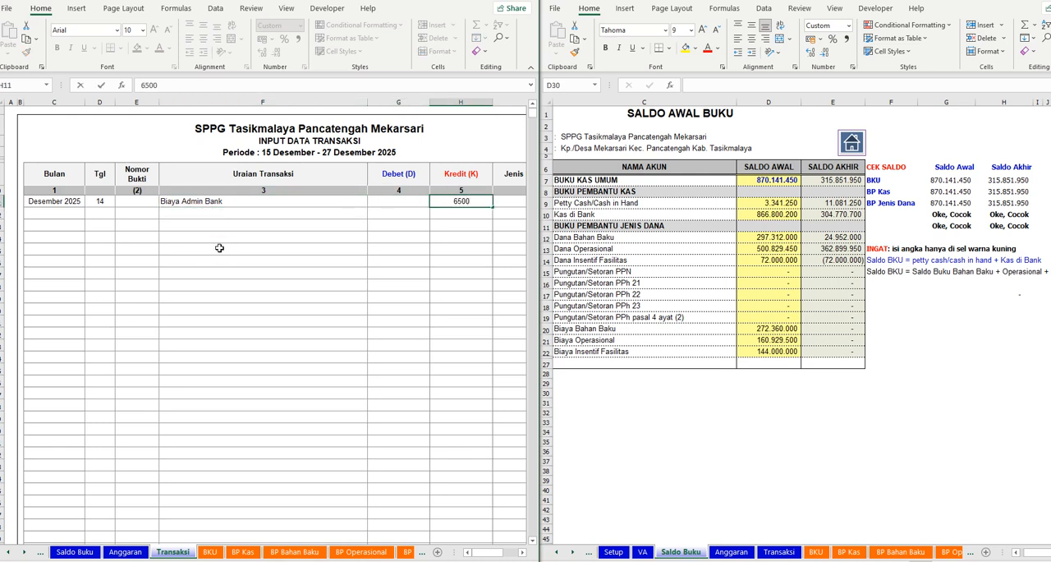
key(Tab)
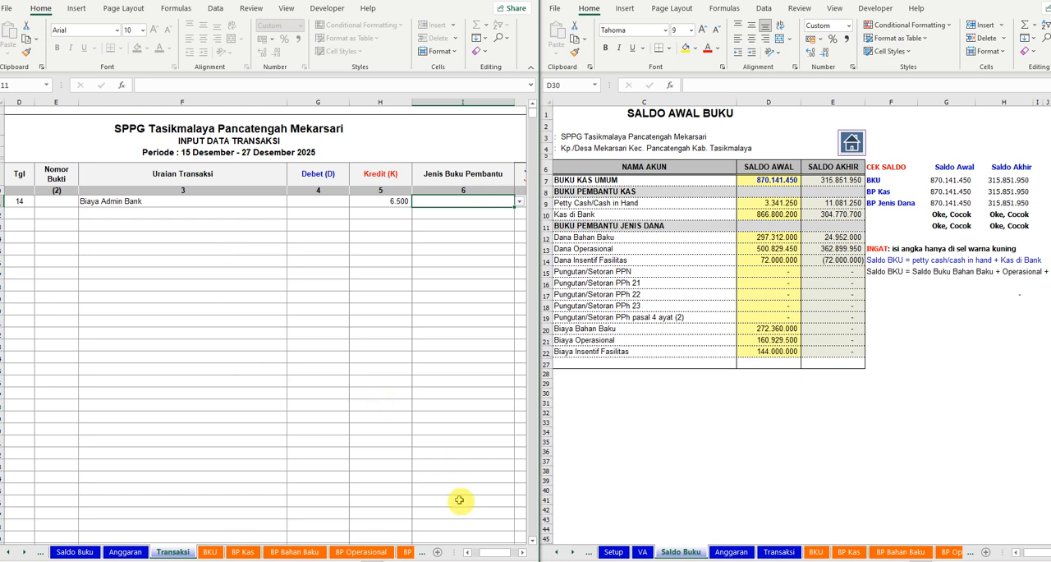
- Classify the first transaction as Biaya Operasional under Jenis Buku Pembantu, paid out of Kas di Bank
click(522, 552)
click(522, 553)
click(521, 553)
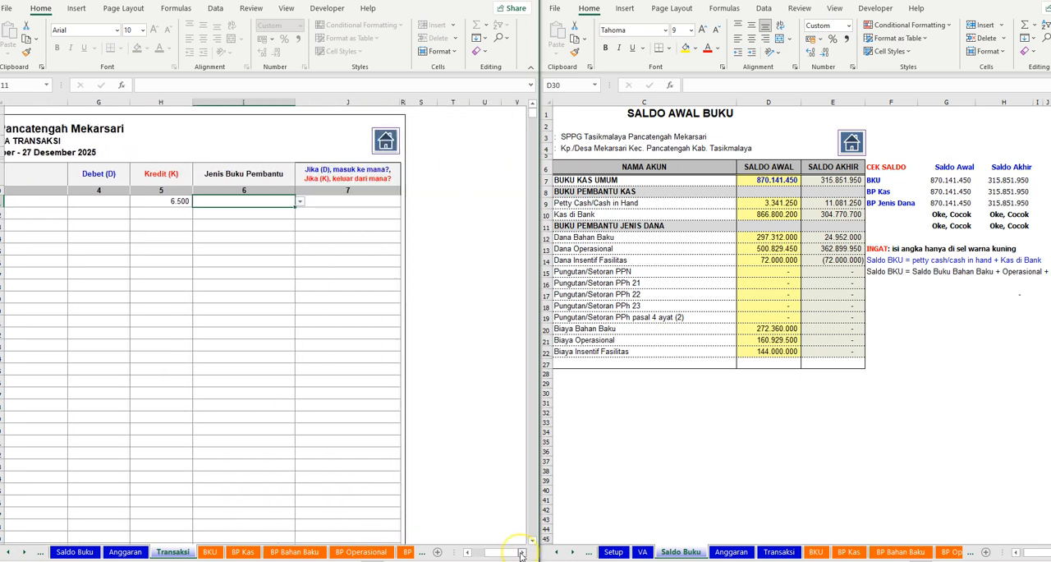
click(522, 553)
click(175, 202)
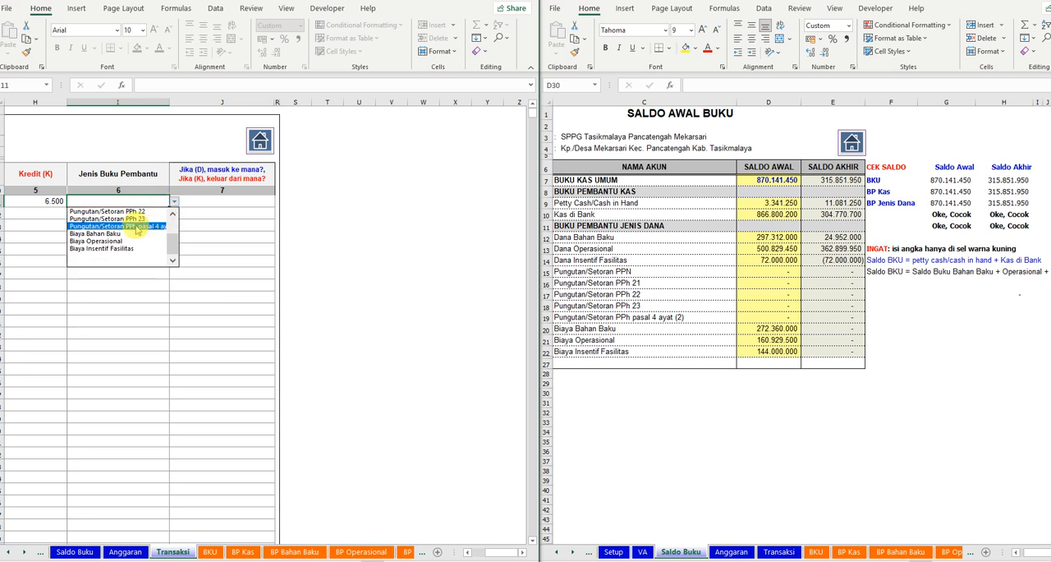
click(131, 249)
click(249, 203)
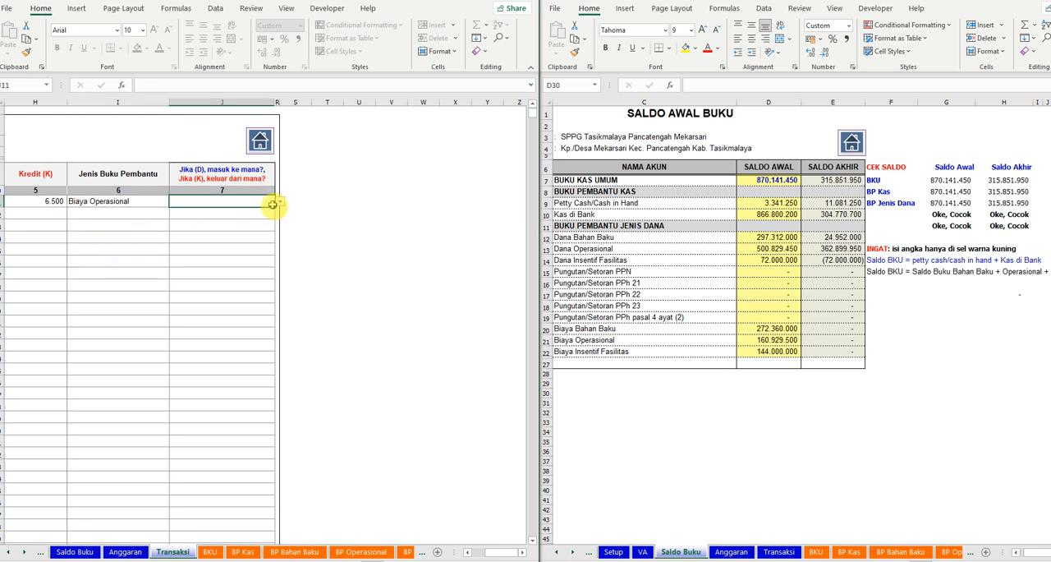
click(280, 204)
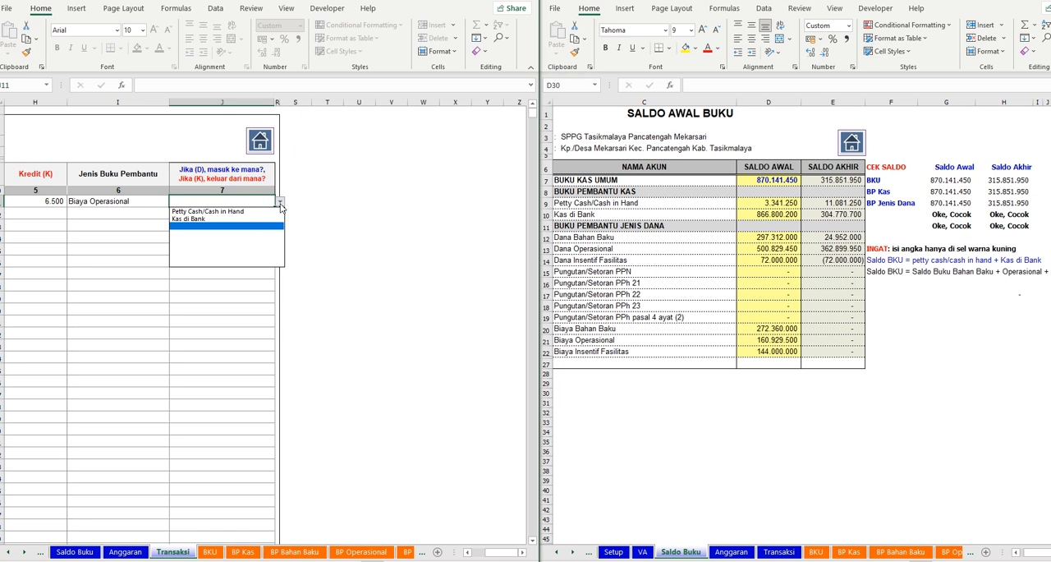
click(215, 220)
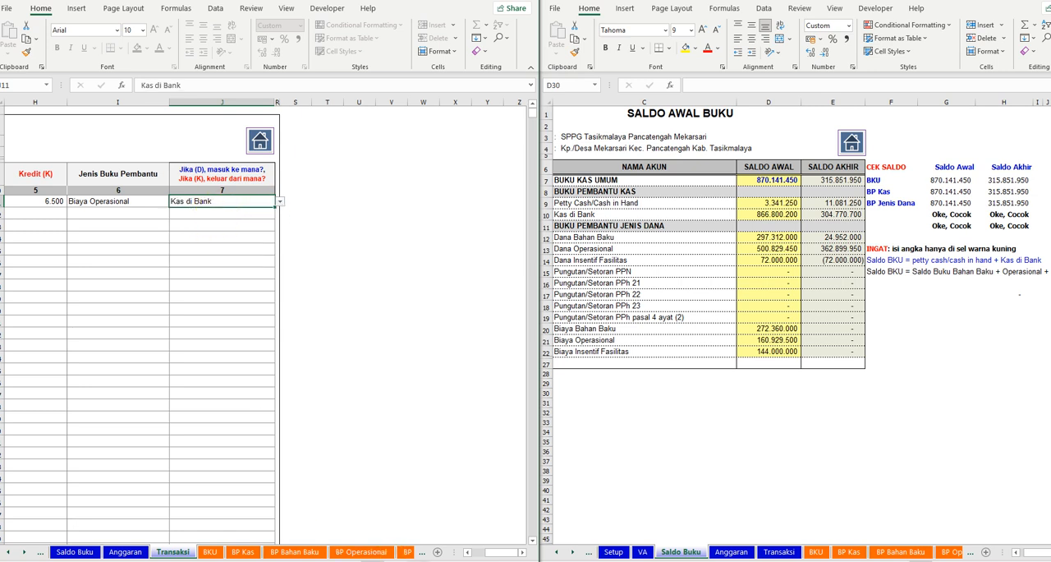
- Start the second transaction row with Tgl 14 and the description Biaya Bahan Baku, leaving Nomor Bukti blank
drag(498, 553, 443, 554)
click(100, 212)
text(14)
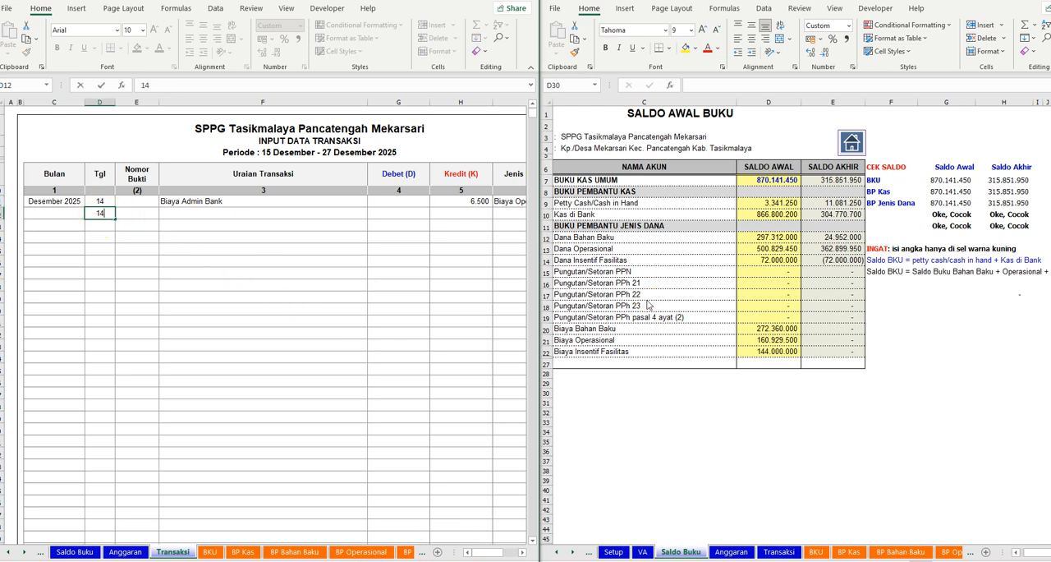
key(Tab)
key(Tab)
text(B)
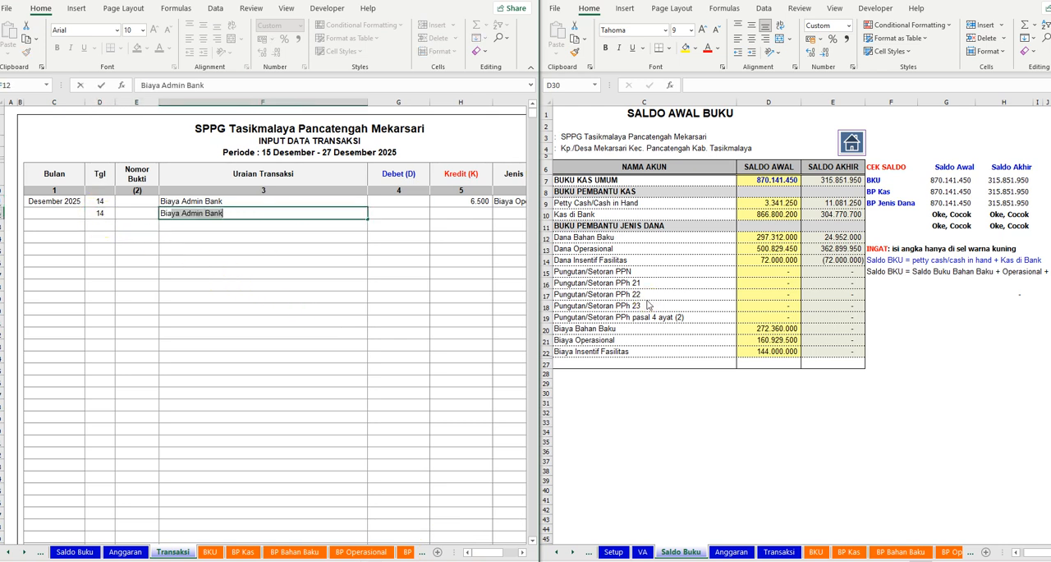
text(iaya Bahan Baku)
key(Tab)
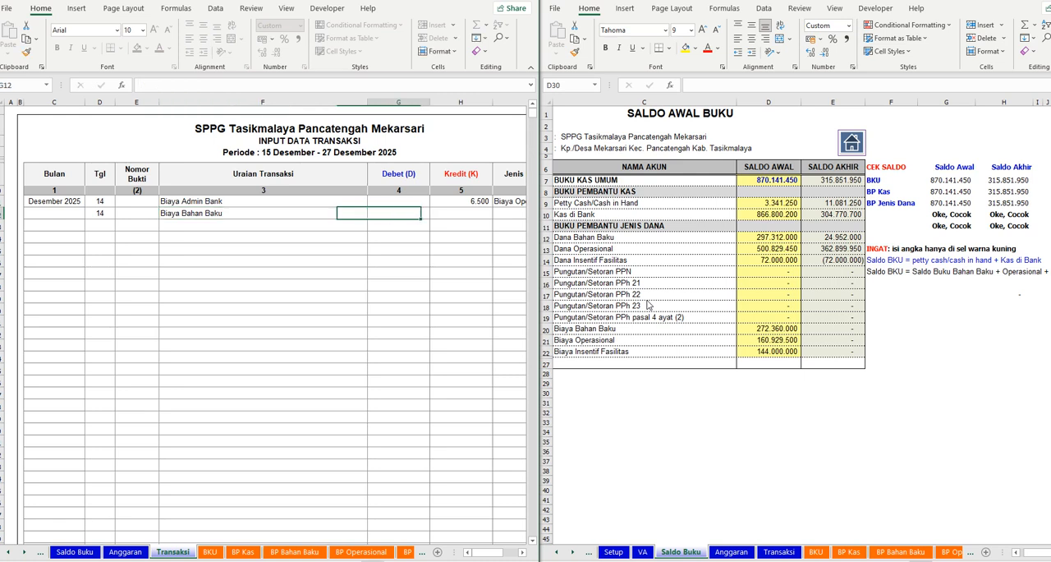
- Enter a Kredit of 24952000 for the Biaya Bahan Baku transaction, leaving Debet blank
key(Tab)
text(2)
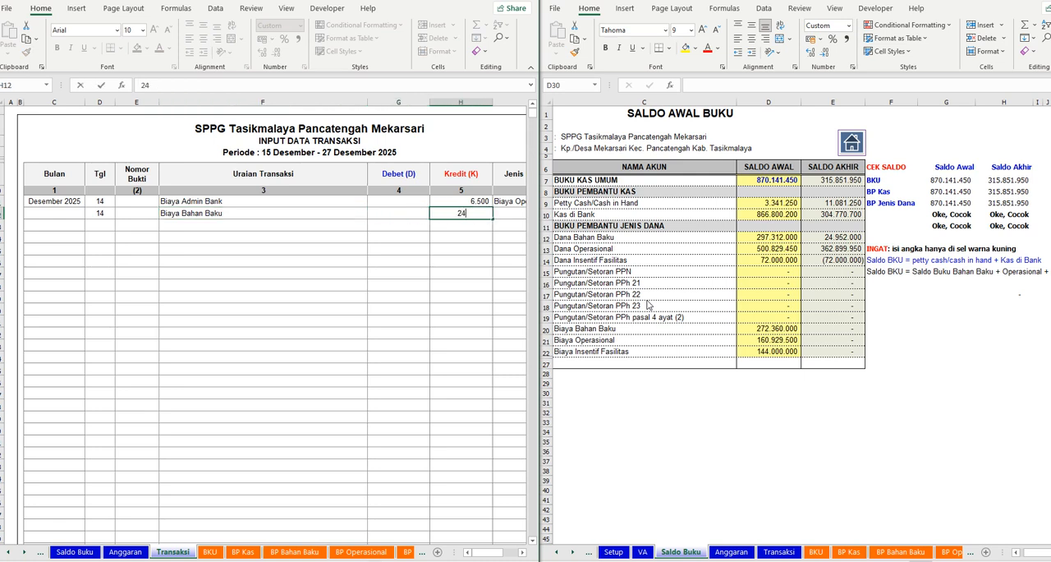
text(4.952.000)
key(Tab)
key(shift+Tab)
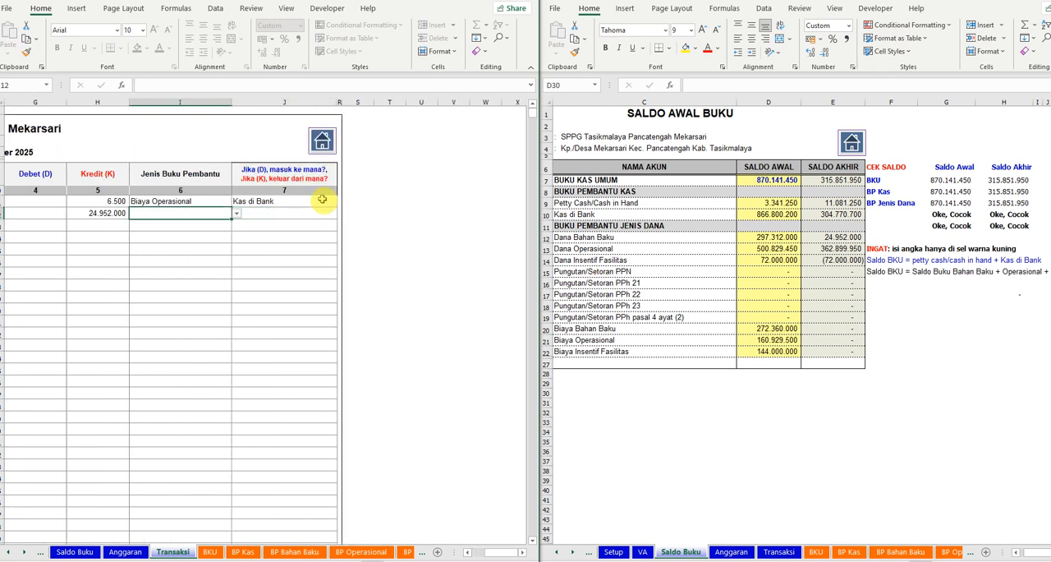
- Classify the second transaction as Biaya Bahan Baku under Jenis Buku Pembantu, paid out of Kas di Bank
click(237, 213)
click(197, 261)
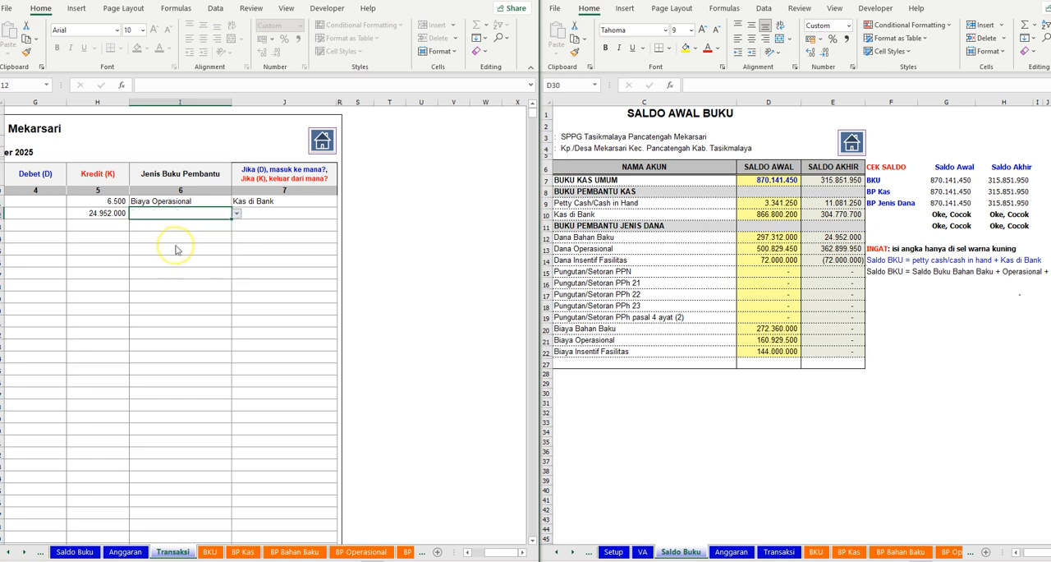
click(320, 215)
click(342, 214)
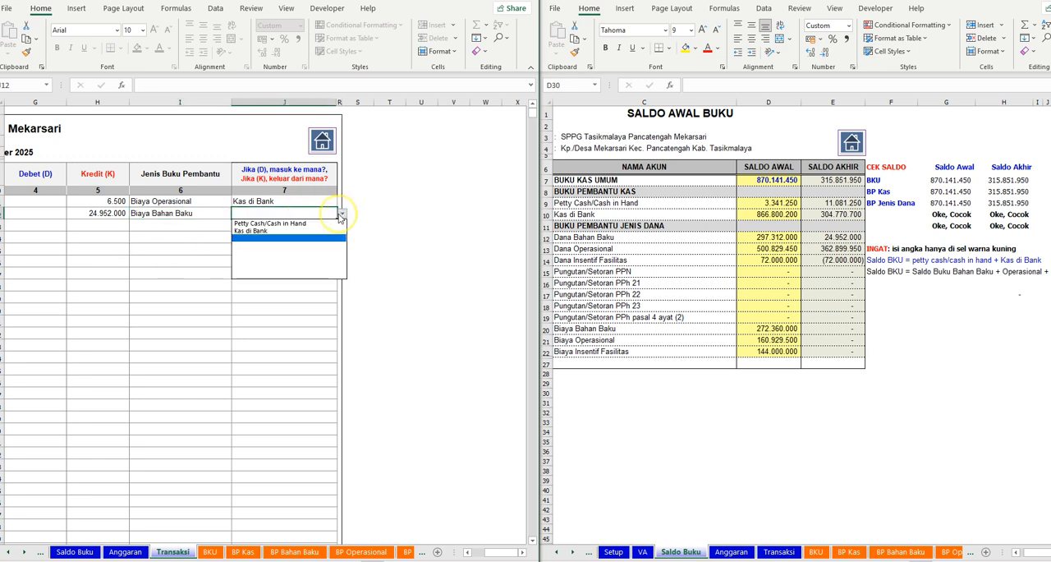
click(274, 229)
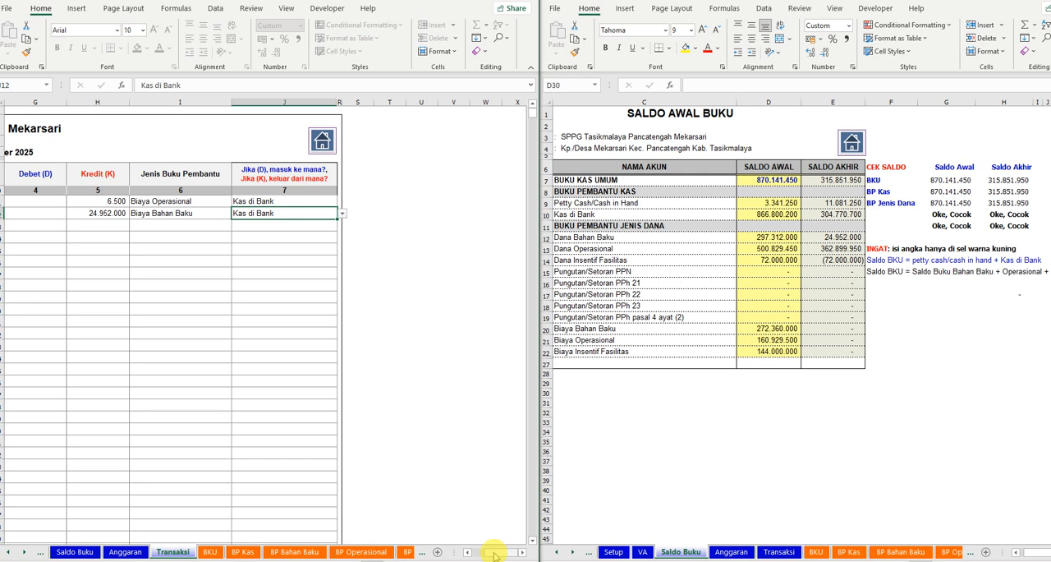
- Start the third transaction row with Tgl 15 and the description Biaya Admin Bank, leaving Nomor Bukti blank
drag(496, 552, 422, 552)
click(100, 225)
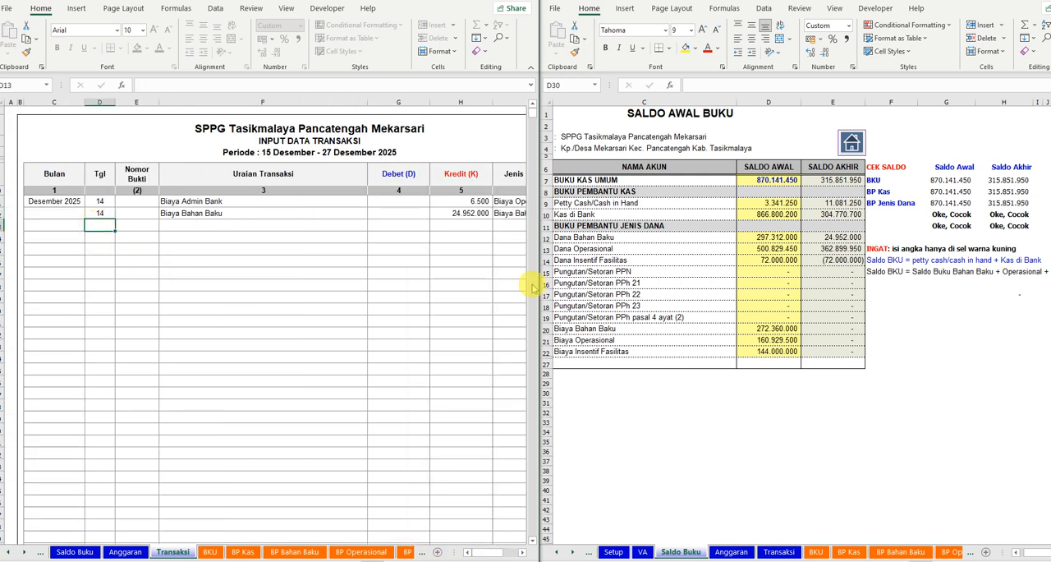
text(15)
key(Tab)
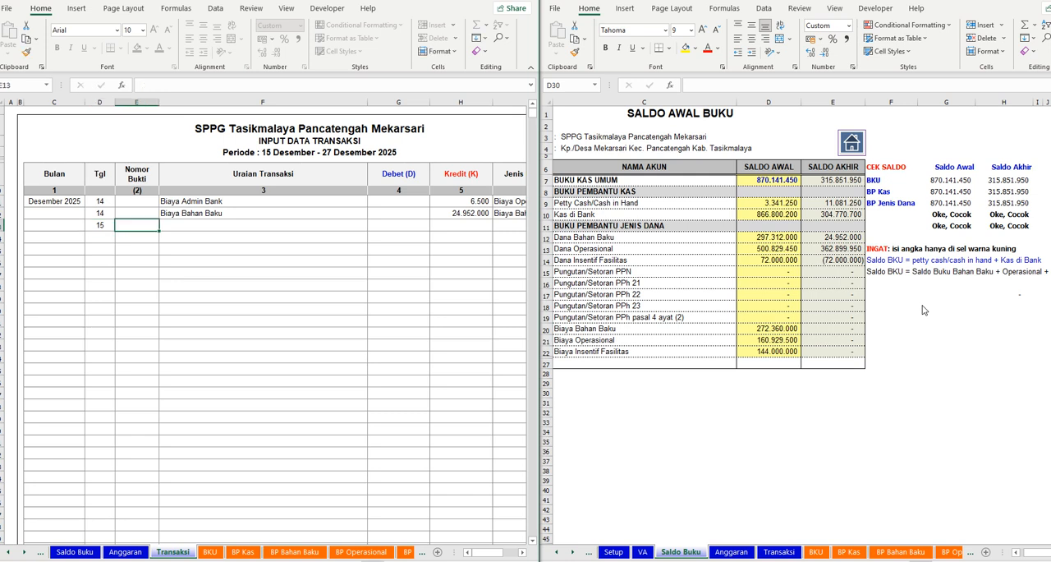
key(Tab)
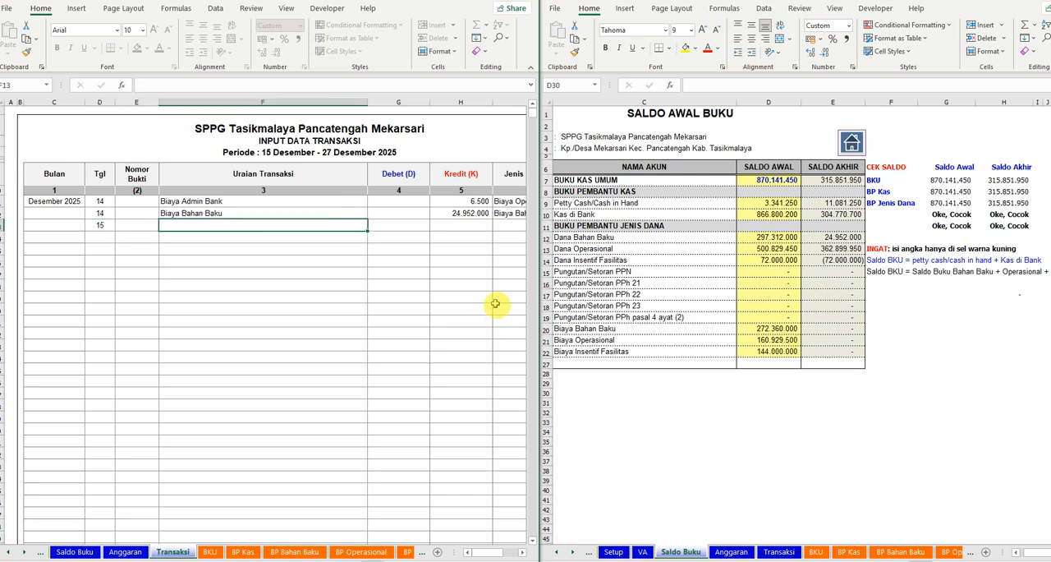
text(Biaya A)
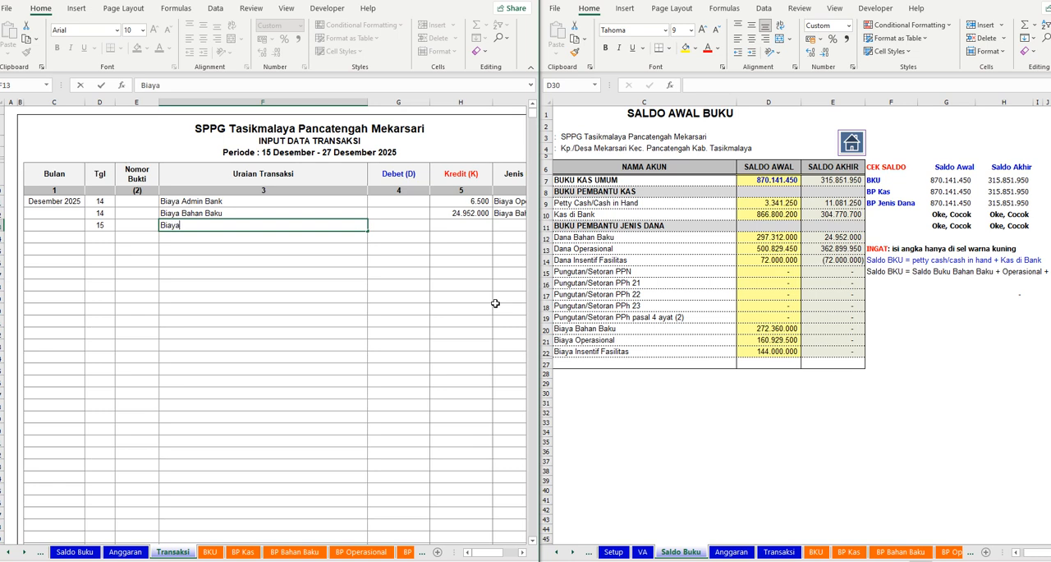
key(Return)
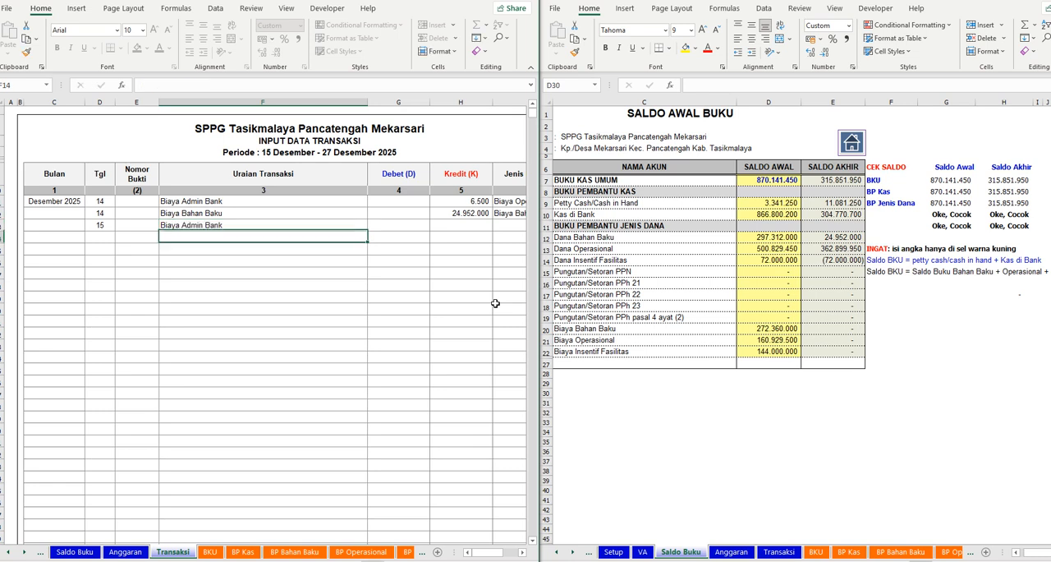
- Enter a Kredit of 6500 for the Tgl 15 Biaya Admin Bank transaction
key(Up)
key(Right)
key(Right)
text(32)
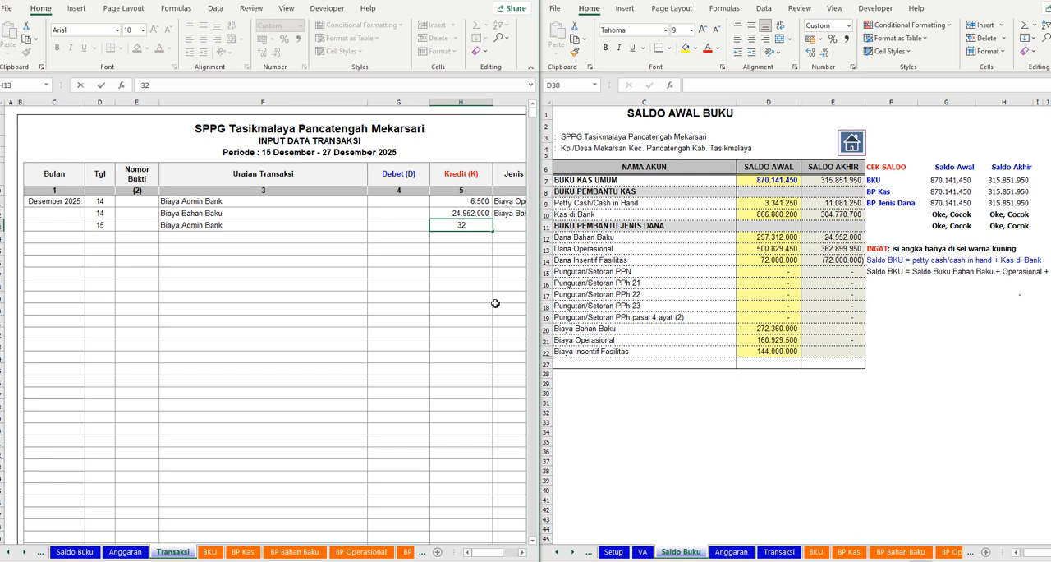
text(00)
key(Return)
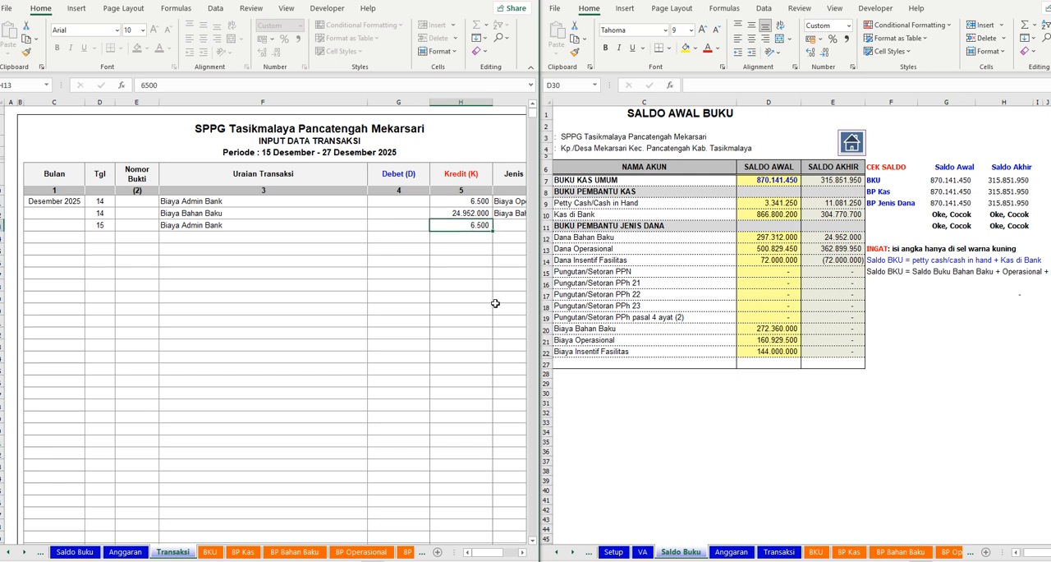
- Classify the third transaction as Biaya Operasional under Jenis Buku Pembantu, paid out of Kas di Bank
key(Right)
key(Up)
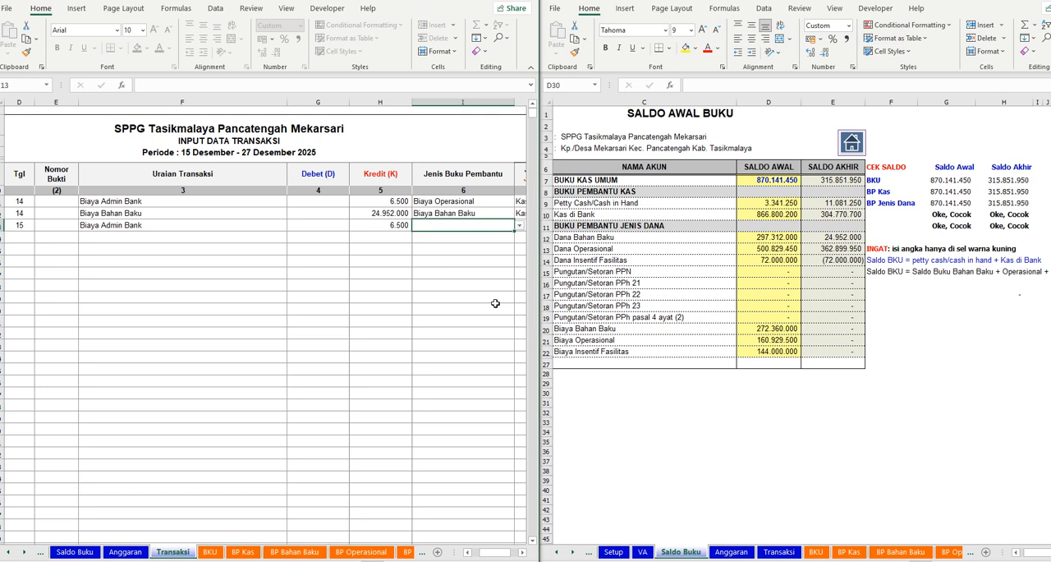
text(B)
click(522, 552)
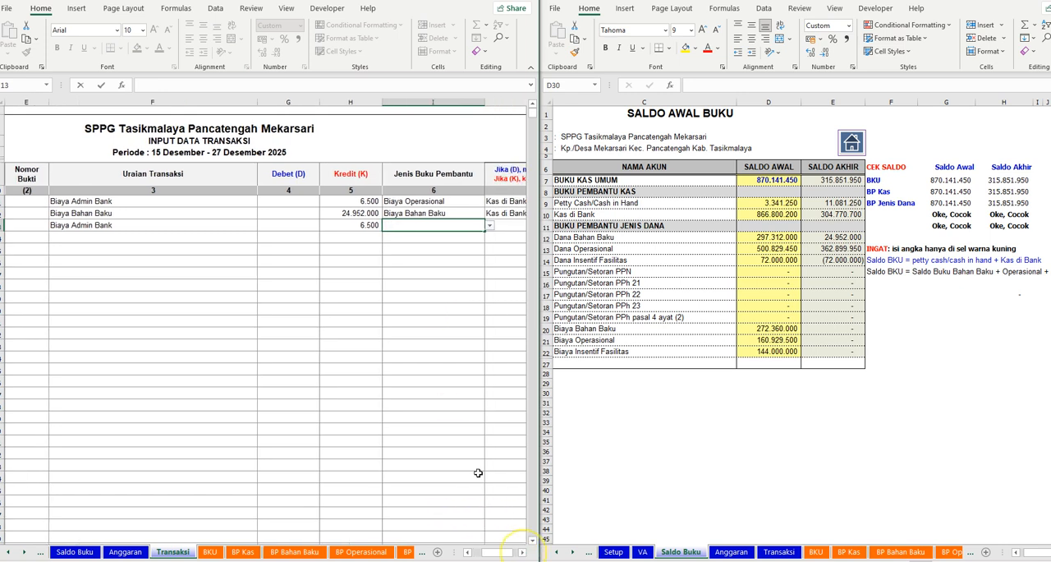
click(488, 225)
scroll(427, 263, down, 2)
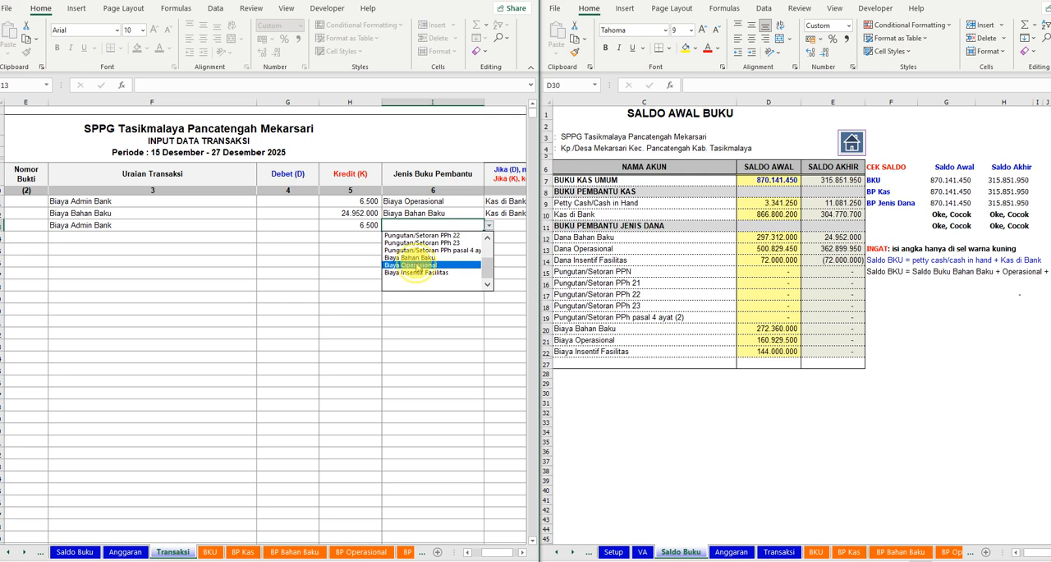
click(414, 265)
click(493, 550)
click(276, 226)
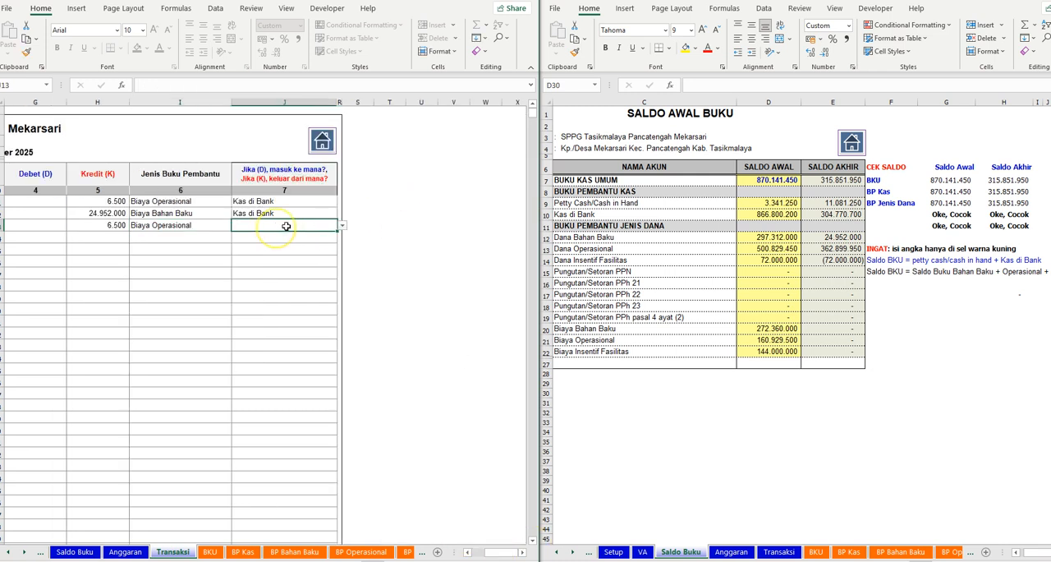
click(342, 225)
click(277, 242)
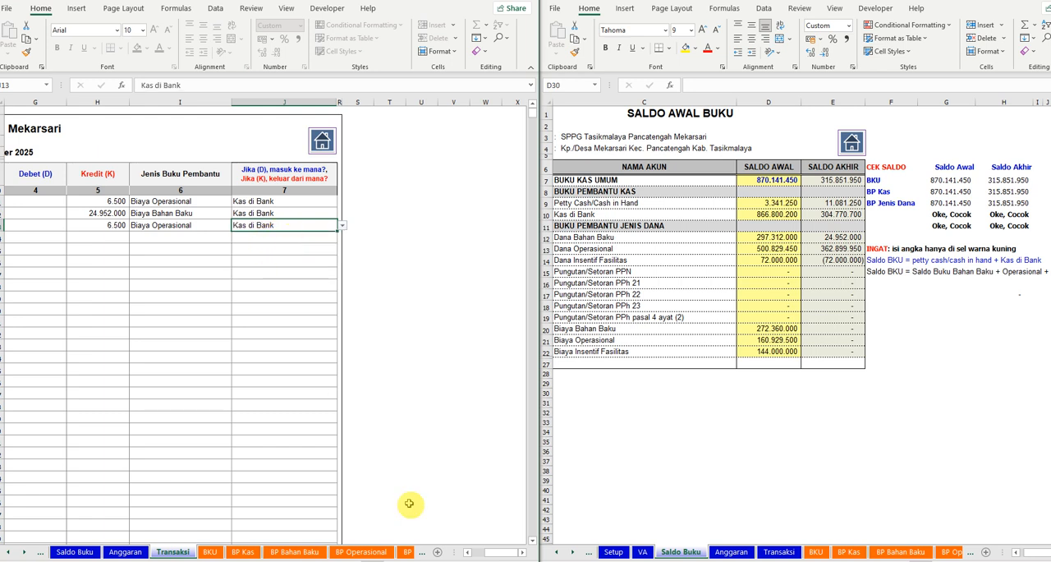
- Start the fourth transaction row with Tgl 15 and the description Biaya Bahan Baku
drag(494, 551, 419, 550)
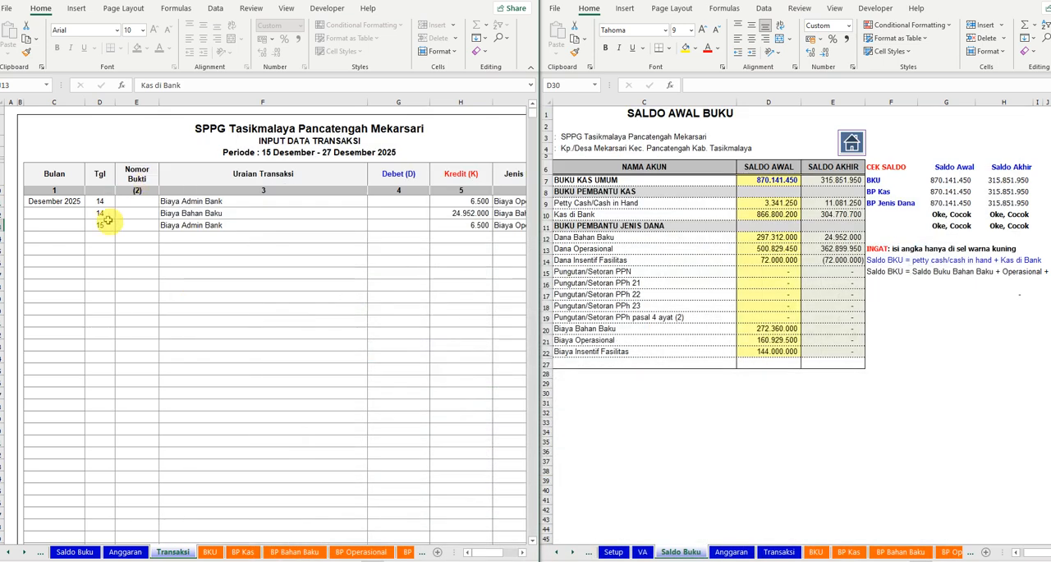
click(100, 236)
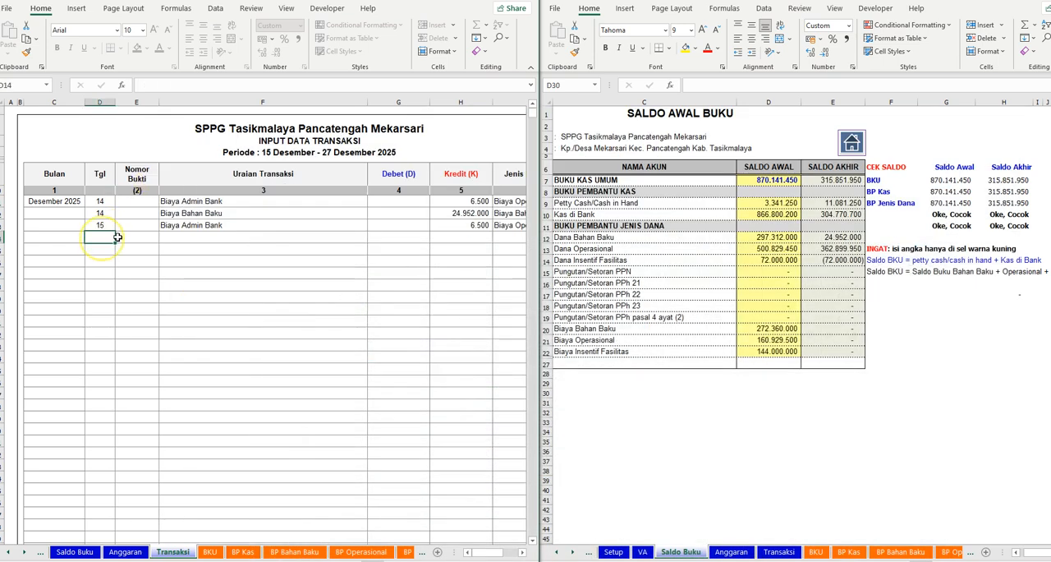
text(15)
key(Tab)
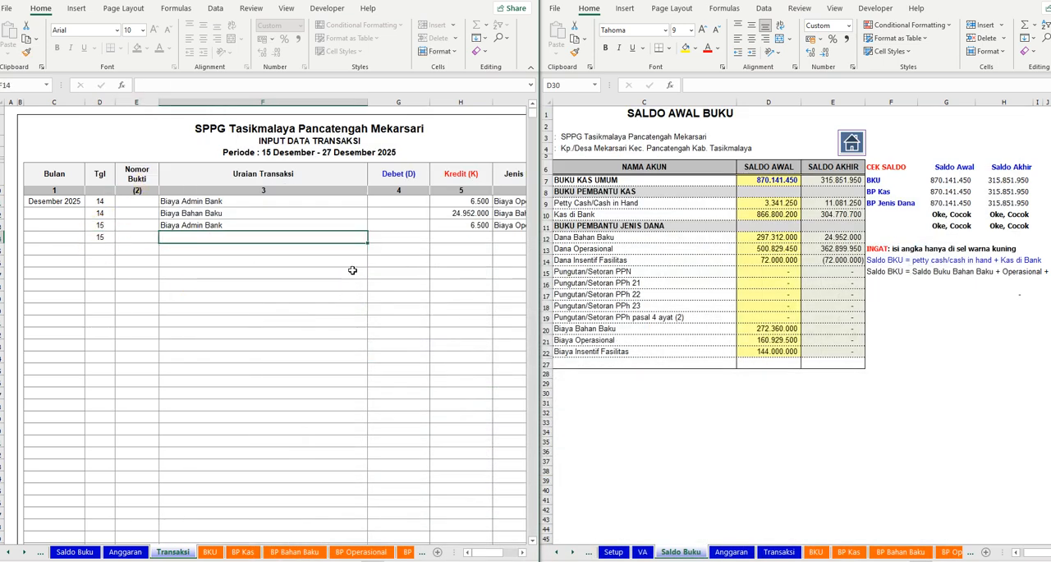
text(Biaya Bahan)
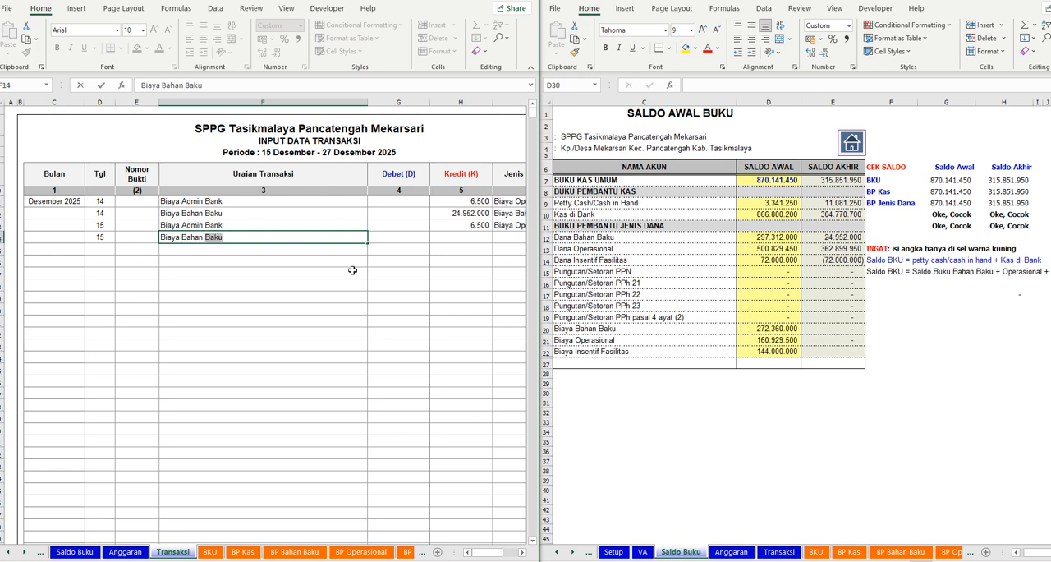
- Enter a Kredit of 24978000 for the Tgl 15 Biaya Bahan Baku transaction, leaving Debet blank
key(Tab)
key(Tab)
text(24978000)
key(Tab)
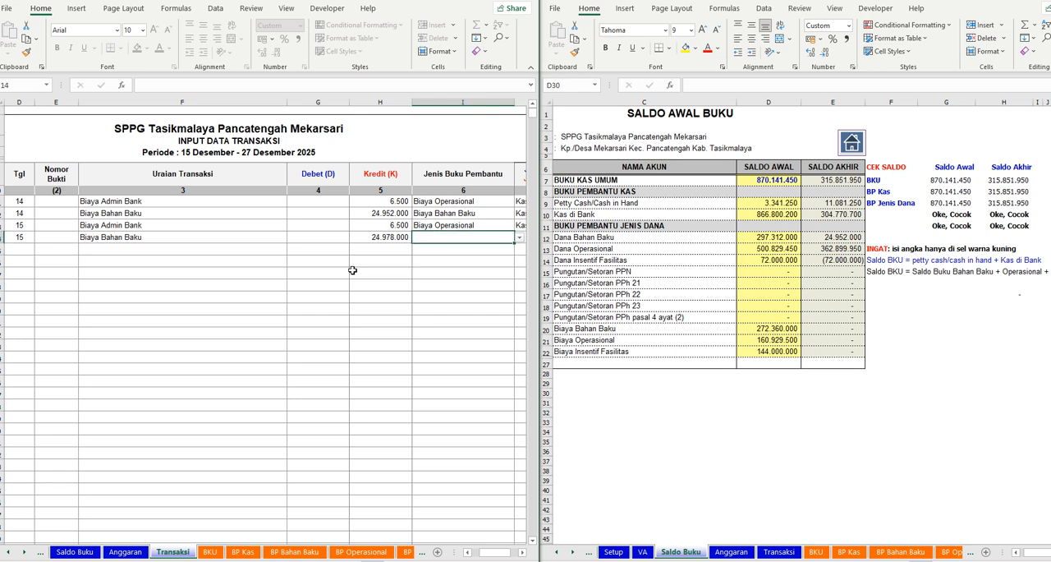
text(B)
key(Return)
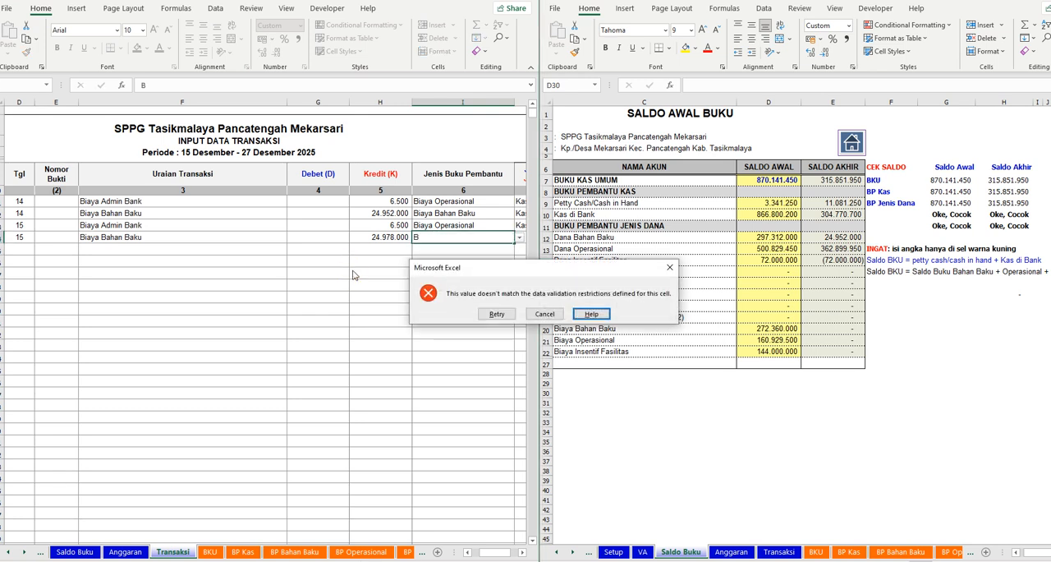
key(Left)
key(Return)
- Classify the fourth transaction as Biaya Bahan Baku under Jenis Buku Pembantu, paid out of Kas di Bank
click(468, 238)
click(519, 237)
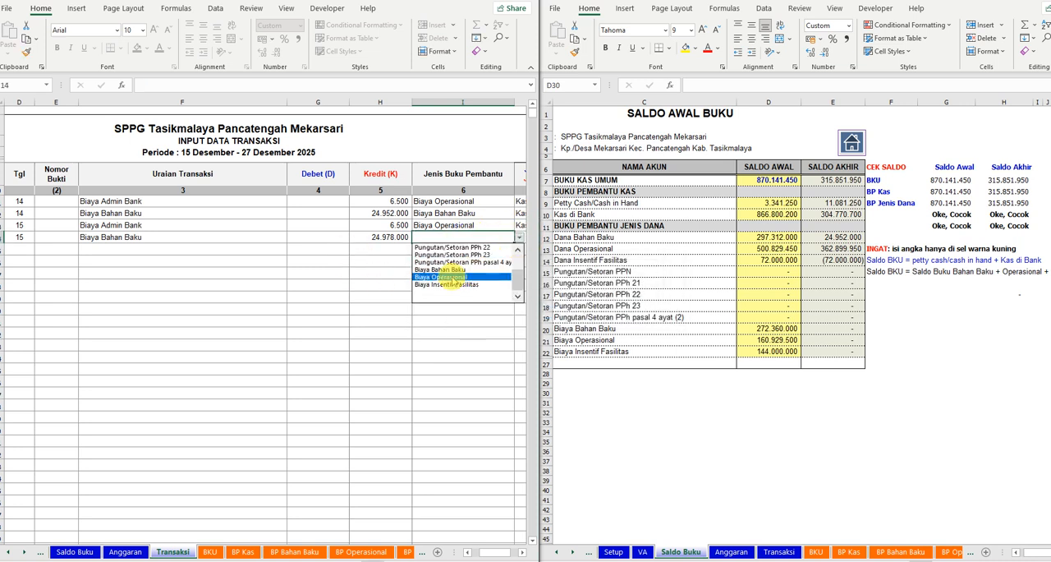
click(443, 269)
drag(492, 551, 517, 552)
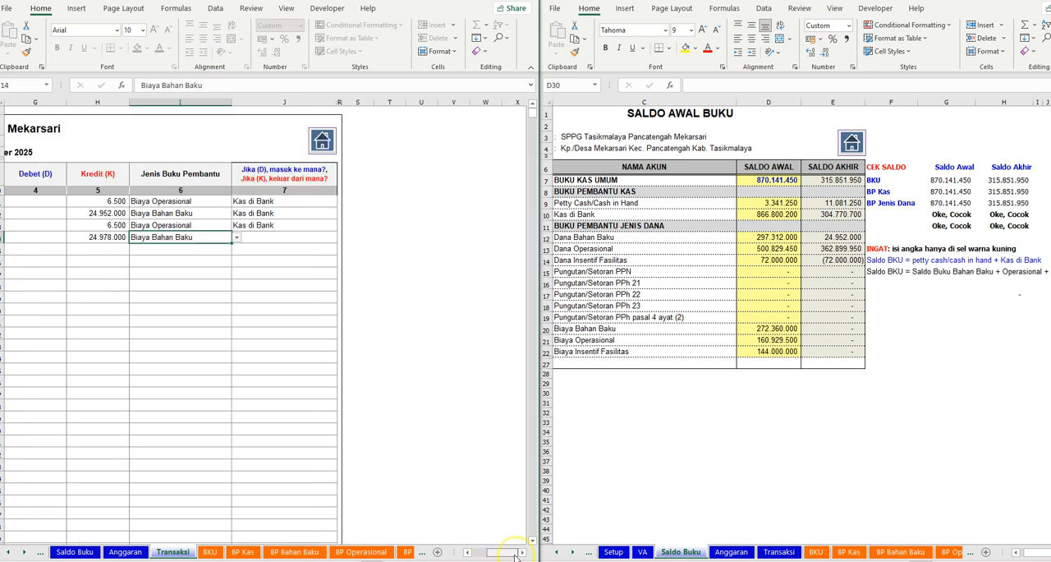
click(282, 237)
click(341, 237)
click(278, 257)
- Start the fifth transaction row with Tgl 15 and the description Biaya Admin Bank, following the Google Sheets ledger
drag(501, 552, 472, 552)
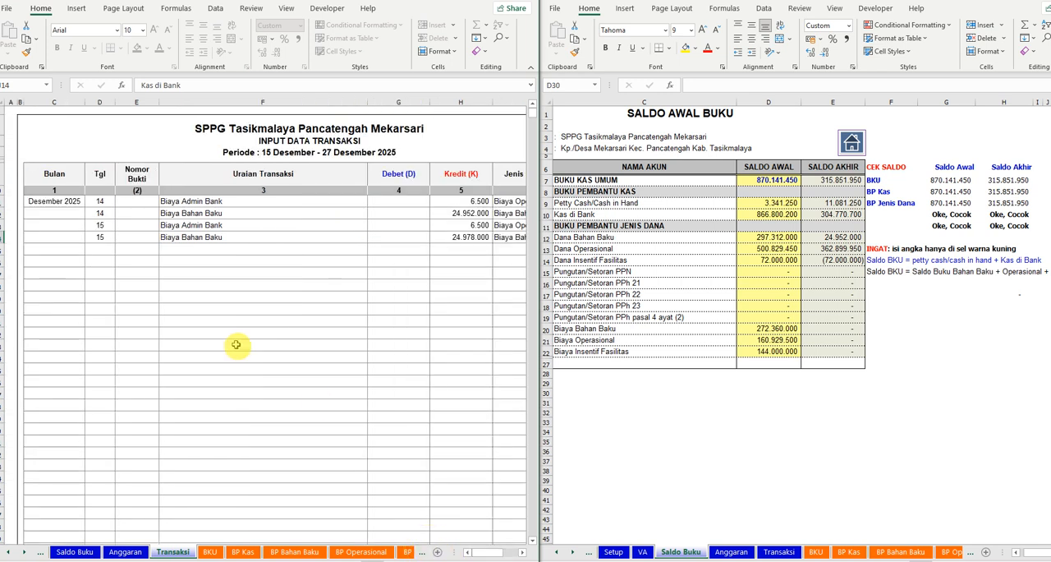
click(100, 246)
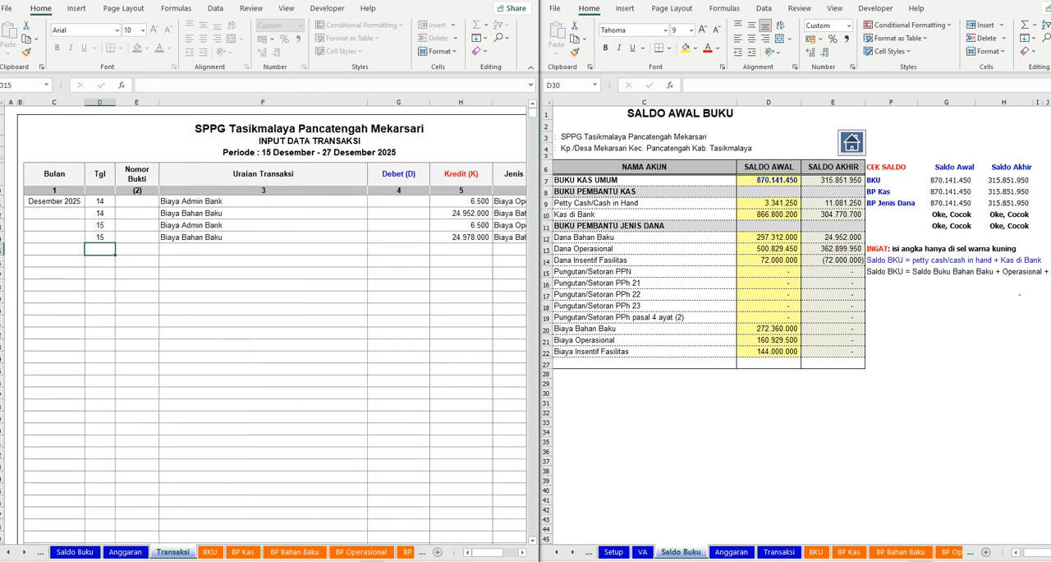
key(alt+Tab)
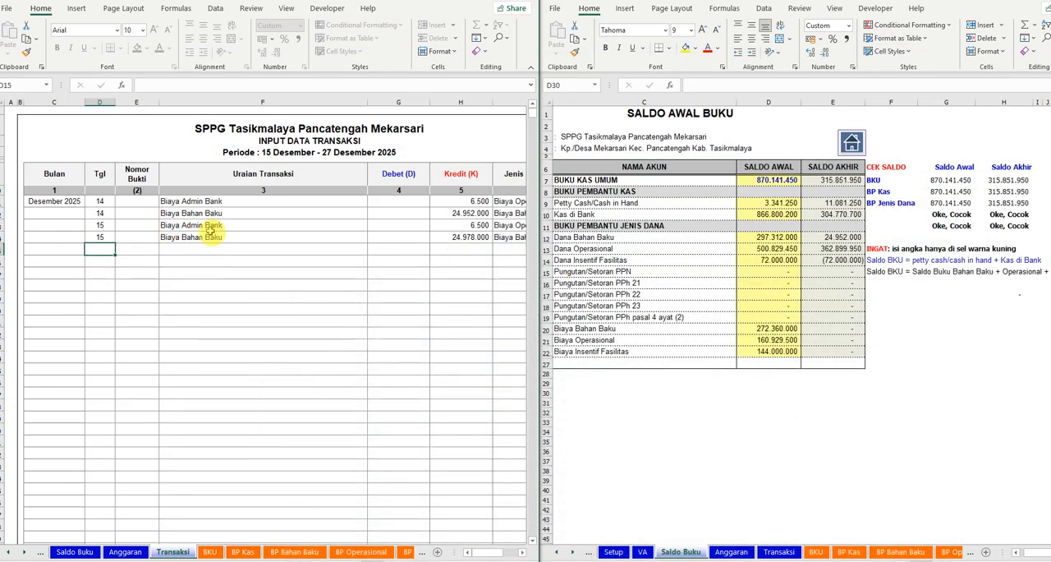
text(15)
key(Tab)
key(Tab)
text(Biaya Ad)
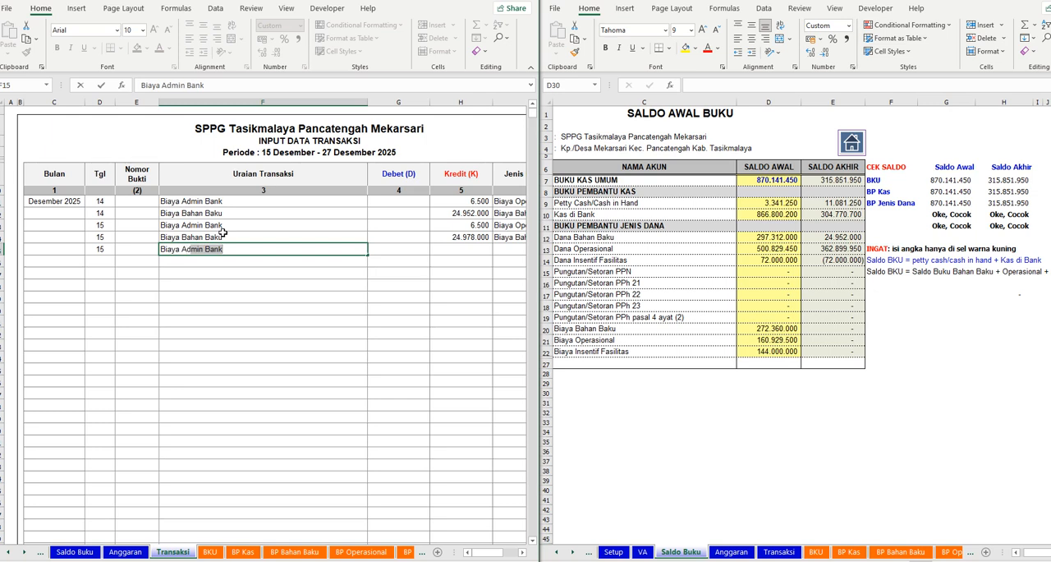
- Enter a Kredit of 6500 for the fifth transaction, Biaya Admin Bank
key(Tab)
key(Tab)
text(3)
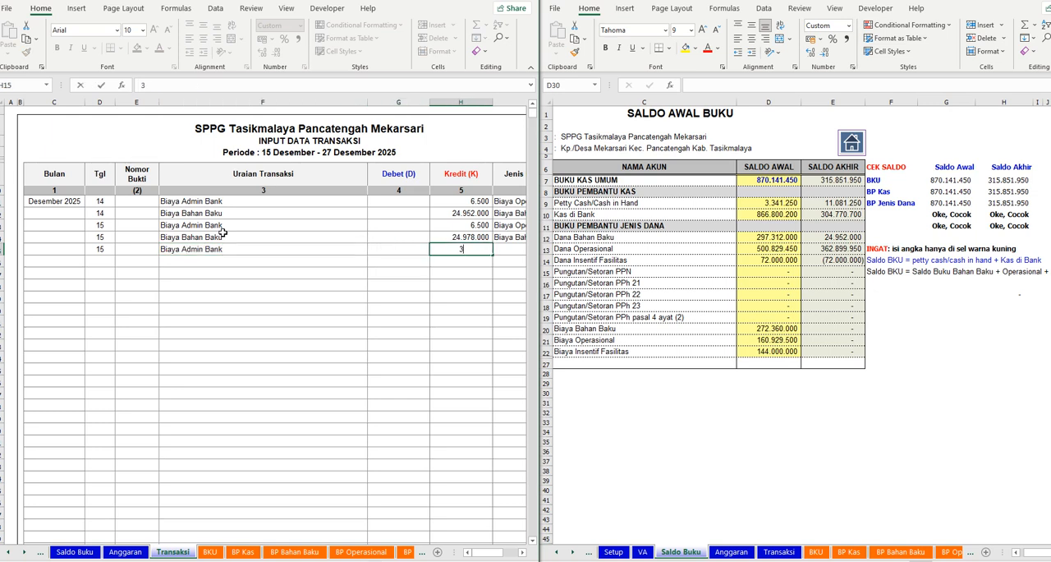
text(200)
key(Tab)
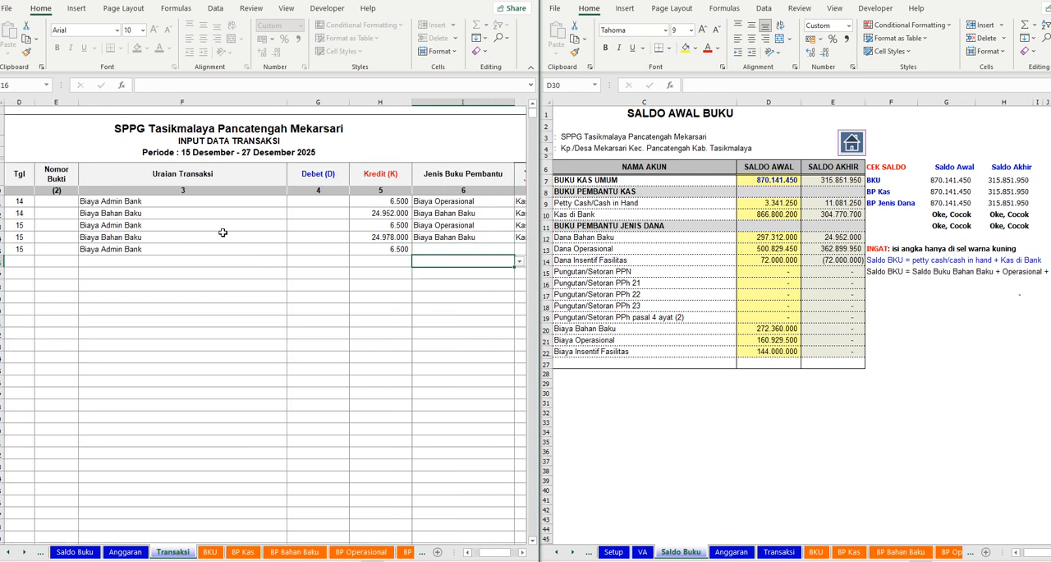
- Describe the sixth transaction as Biaya Operasional ATK dan Peralatan under Uraian Transaksi
key(Return)
key(Tab)
text(Baiay)
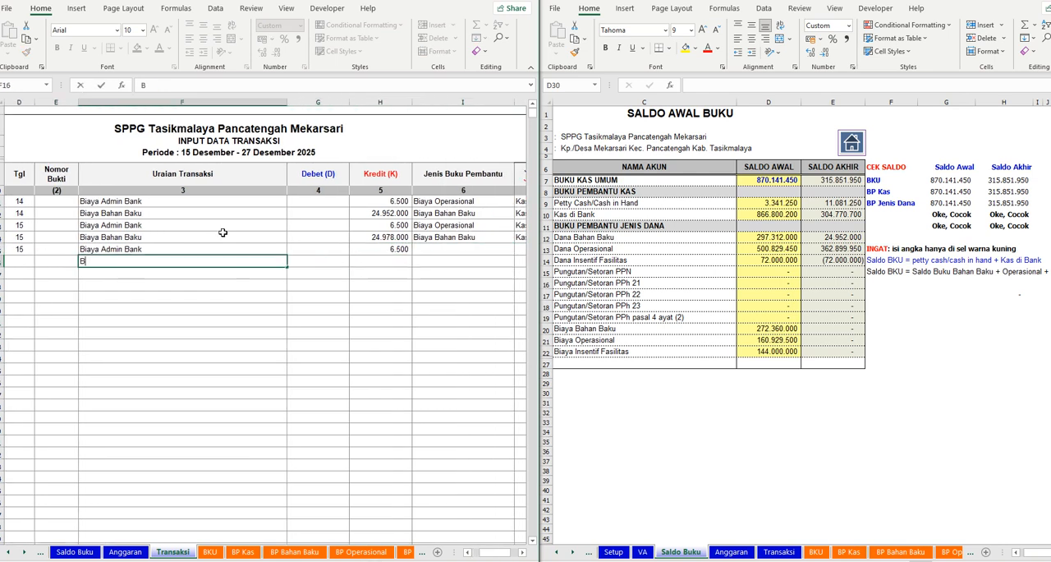
key(BackSpace)
key(BackSpace)
key(BackSpace)
text(iaya Operasional)
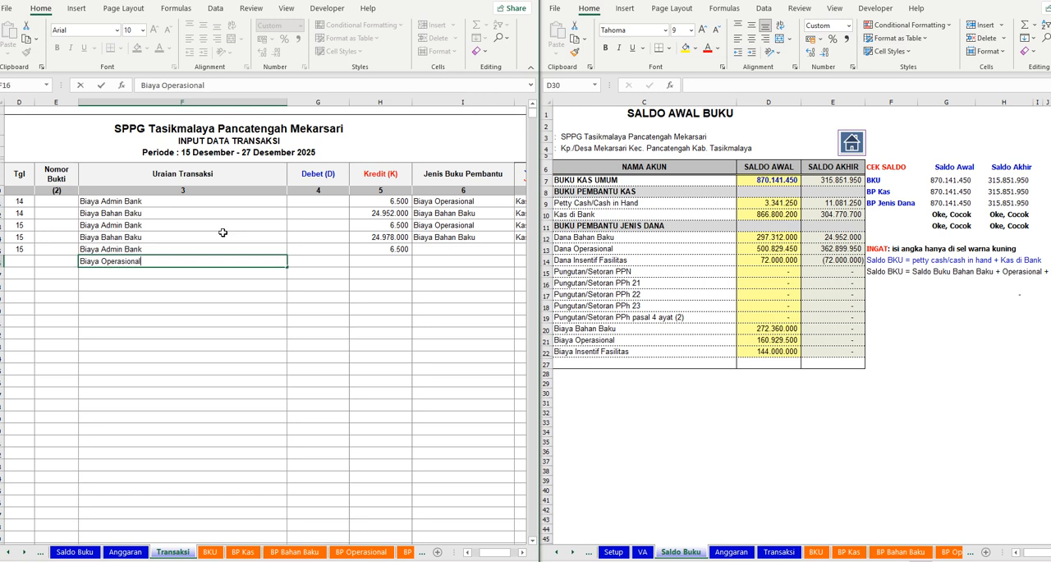
key(Return)
key(Up)
click(233, 86)
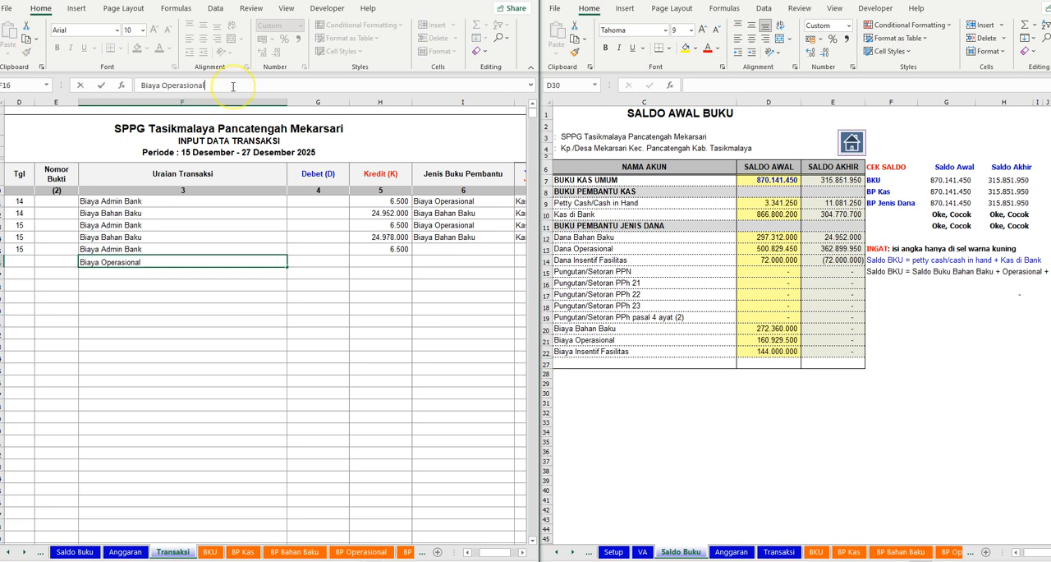
text(ATK dan Peralatan)
- Enter a Kredit of 3920000 for the Biaya Operasional ATK dan Peralatan transaction
key(Tab)
key(Tab)
text(3.9)
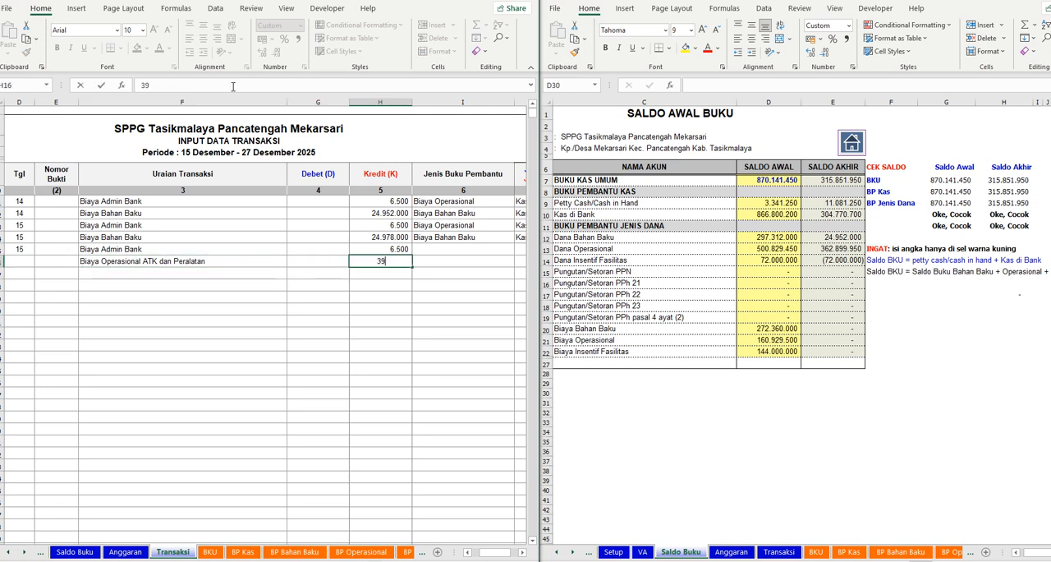
text(20.000)
key(Return)
- Classify the fifth and sixth transactions as Biaya Operasional under Jenis Buku Pembantu
key(Up)
key(Up)
key(Right)
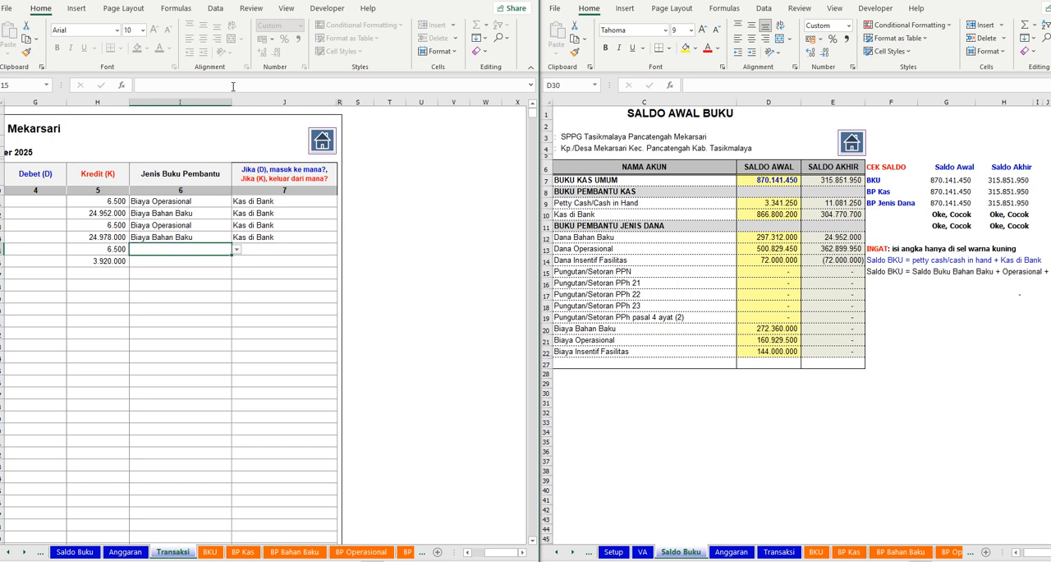
click(237, 250)
click(159, 288)
click(215, 261)
click(235, 261)
click(176, 300)
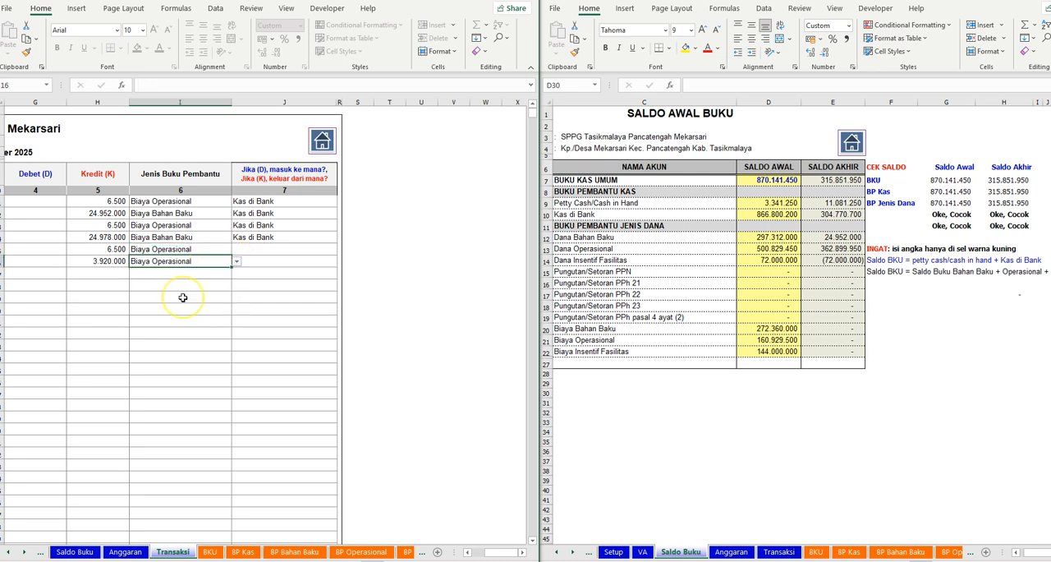
- Set Kas di Bank as the source of payment for the fifth and sixth transactions
click(327, 251)
click(342, 249)
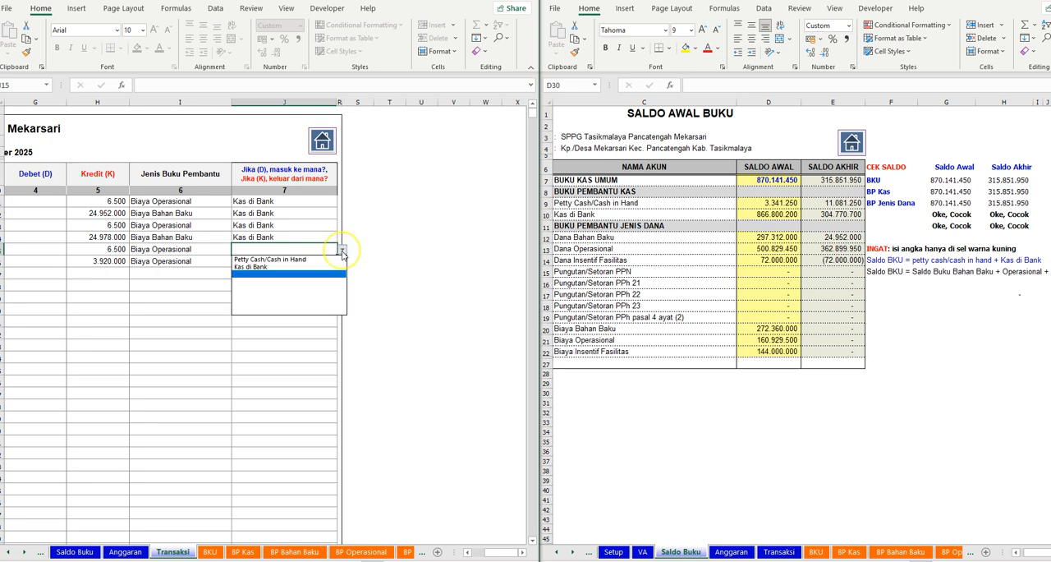
click(270, 270)
click(303, 262)
click(342, 261)
click(277, 283)
click(219, 377)
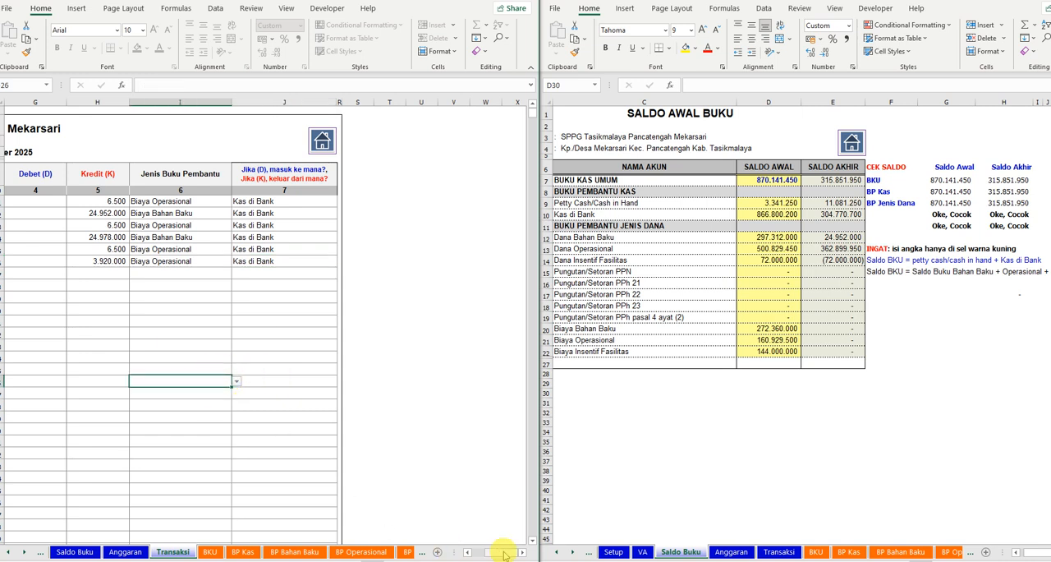
- Enter Tgl 15 for the sixth, seventh and eighth transaction rows
drag(493, 550, 435, 540)
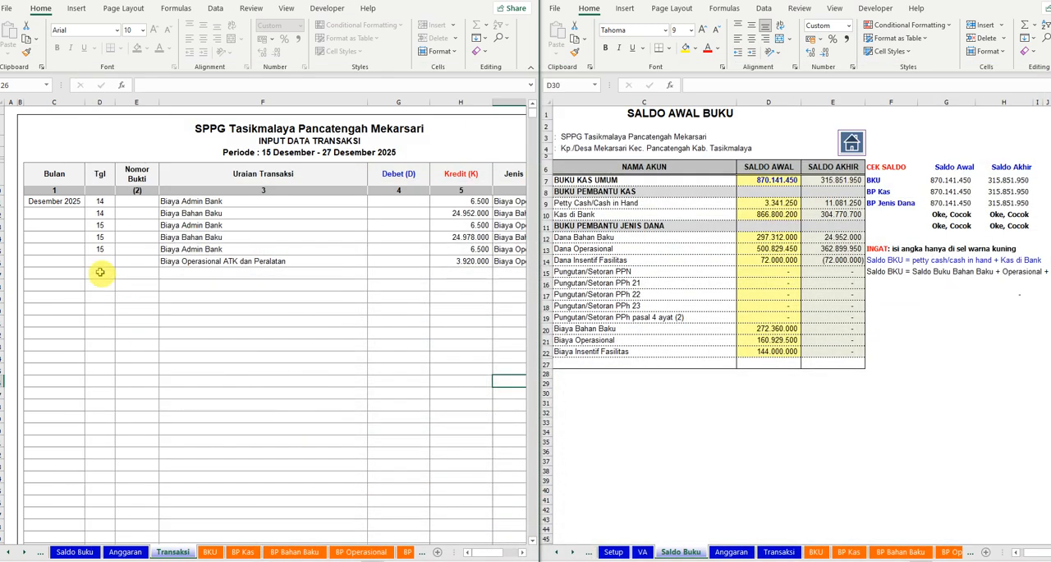
click(100, 261)
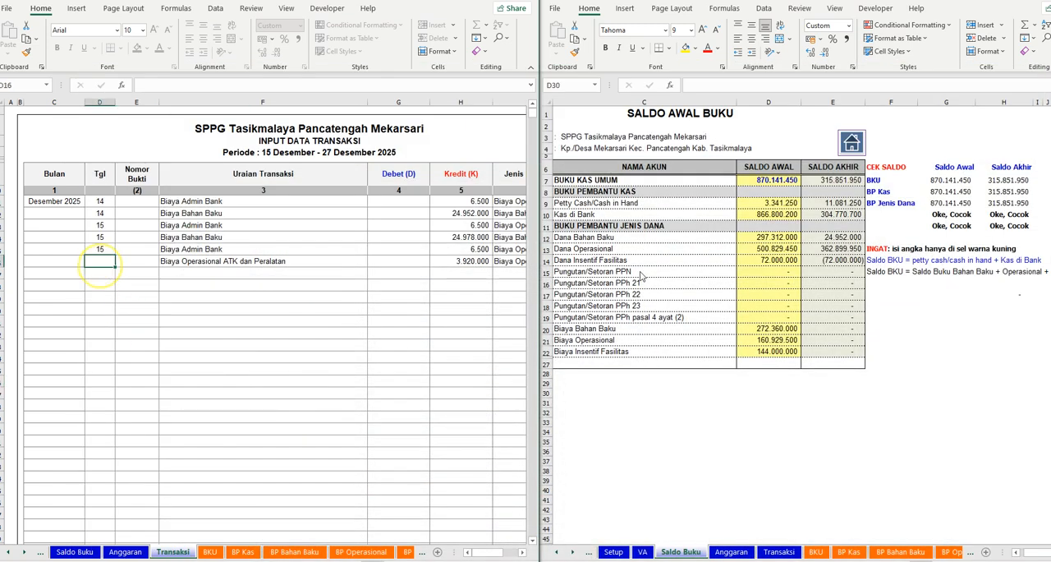
text(15)
key(Return)
text(15)
- Describe the seventh transaction as Biaya Admin Bank and the eighth as Biaya Operasional Insentif PIC Sekolah
key(Tab)
key(Tab)
text(Biaya Admin Bank)
key(Return)
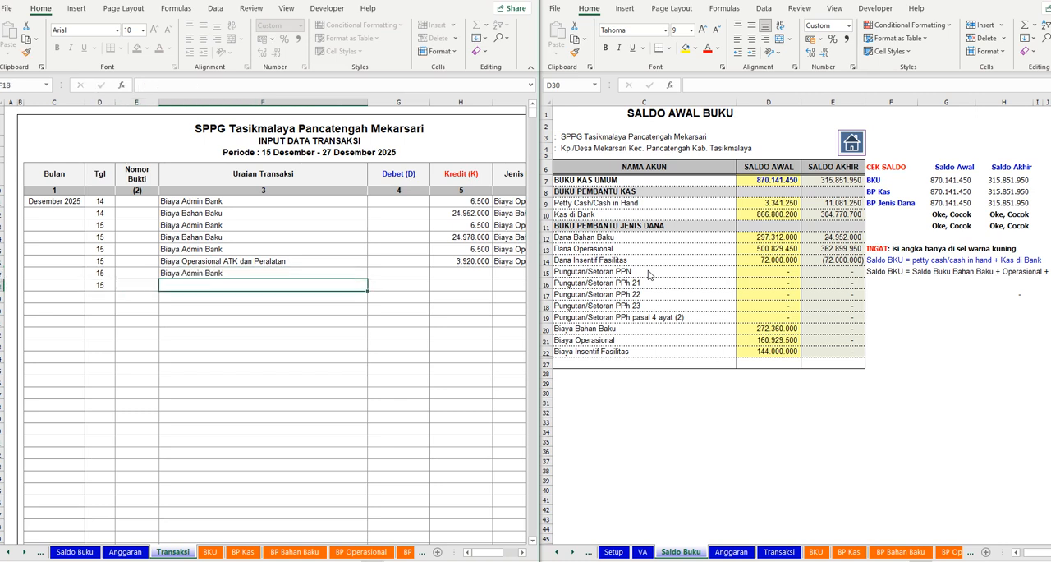
text(Biaya)
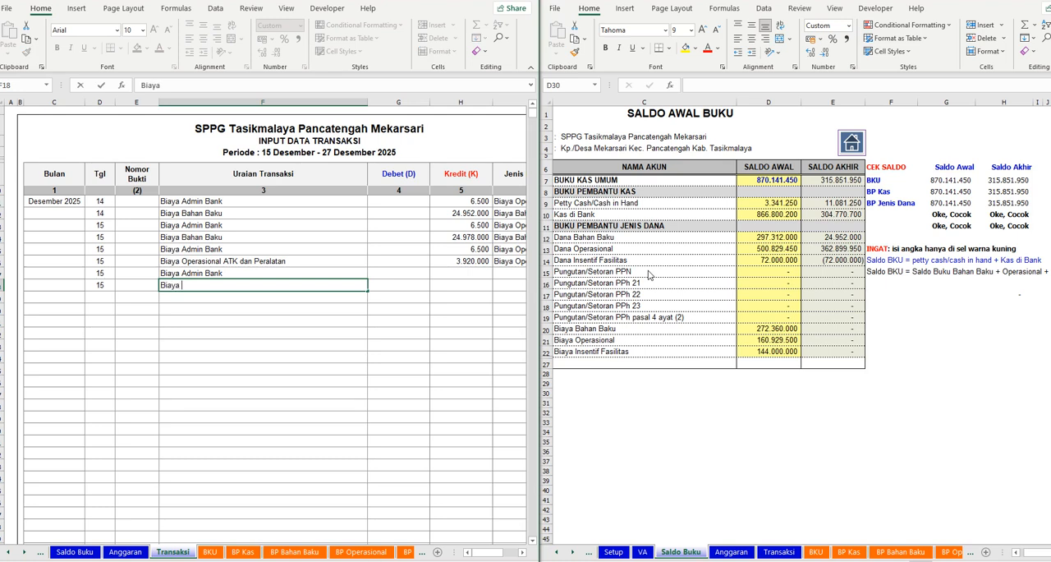
text( Opera)
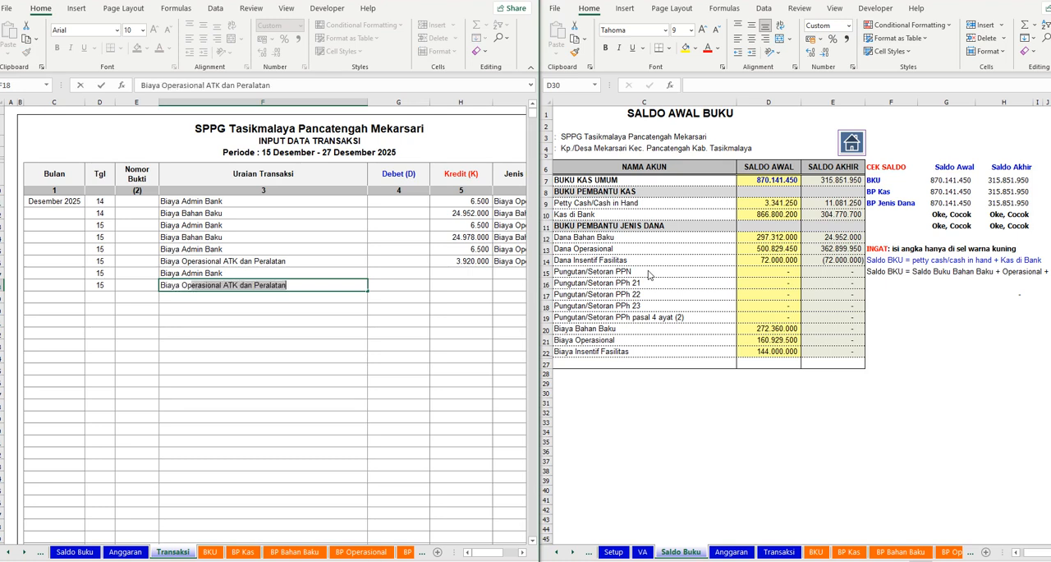
text(sional)
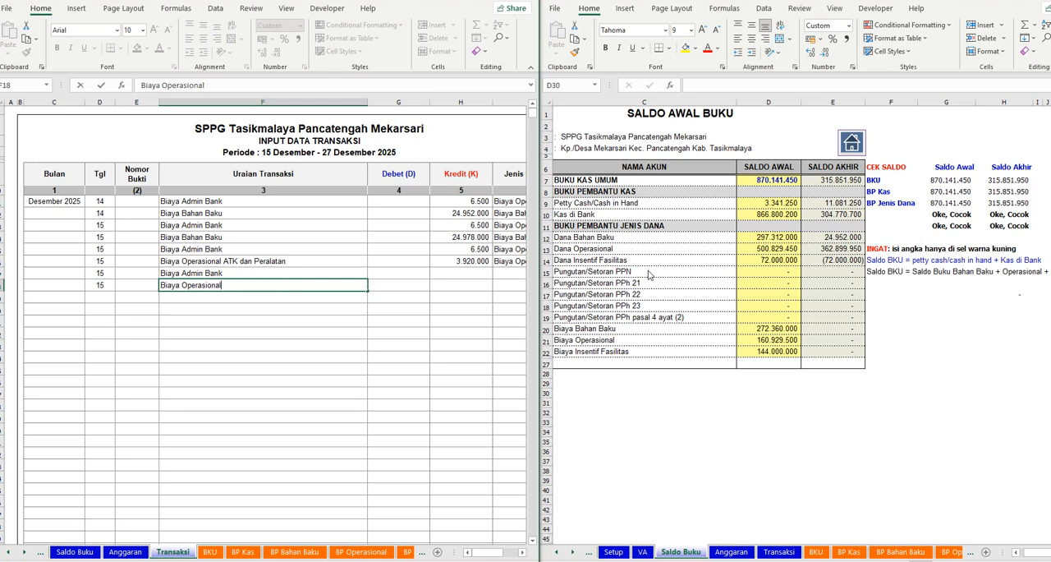
text(; Insentif PIC Sekola)
- Enter Kredit amounts of 6500 for the seventh transaction and 6240000 for the eighth
key(Up)
key(Right)
key(Right)
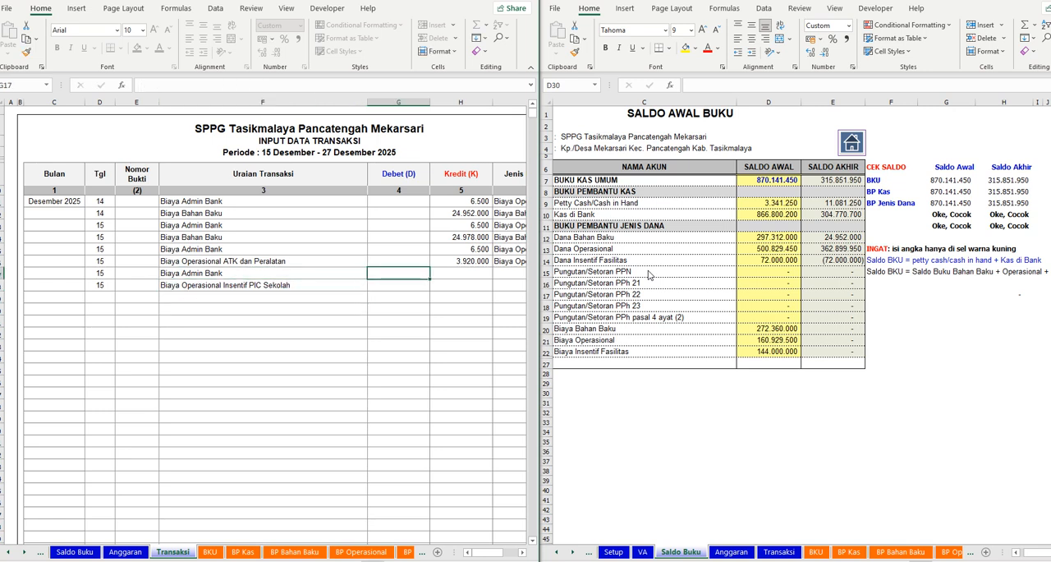
text(6500)
key(Return)
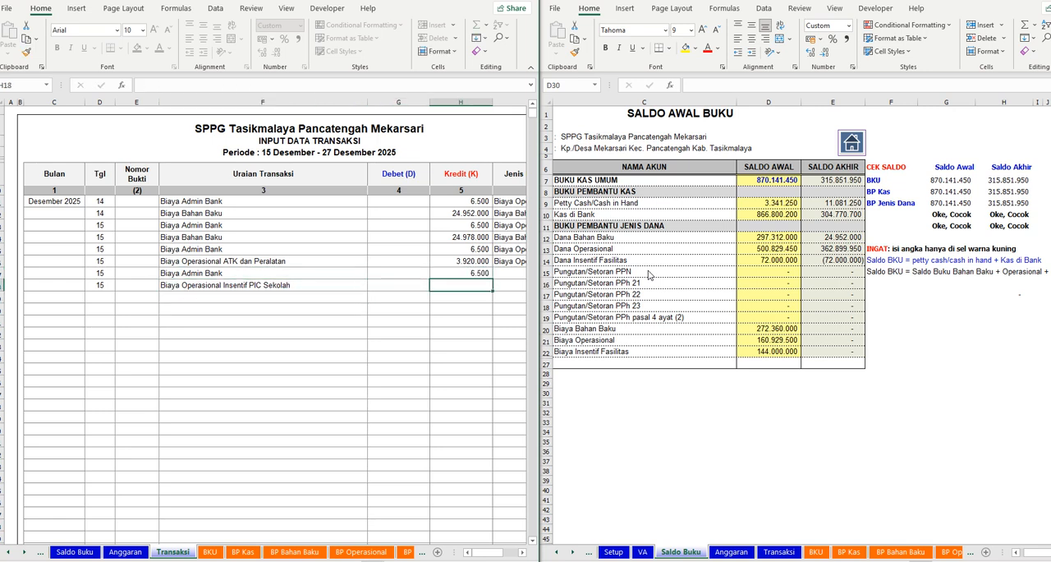
text(6.240.000)
key(Return)
- Classify the seventh and eighth transactions as Biaya Operasional under Jenis Buku Pembantu
key(Up)
key(Up)
key(Right)
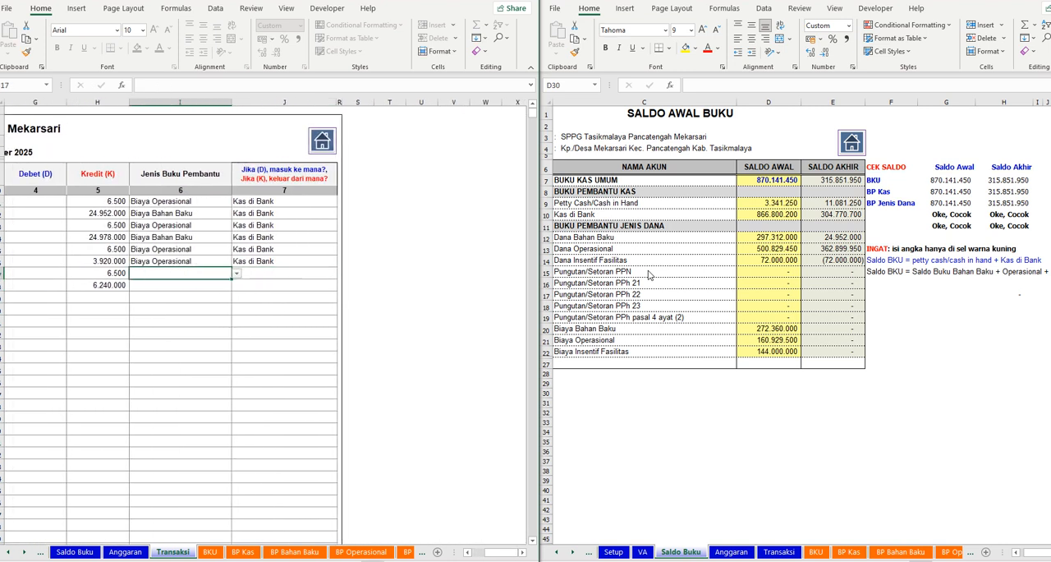
click(235, 272)
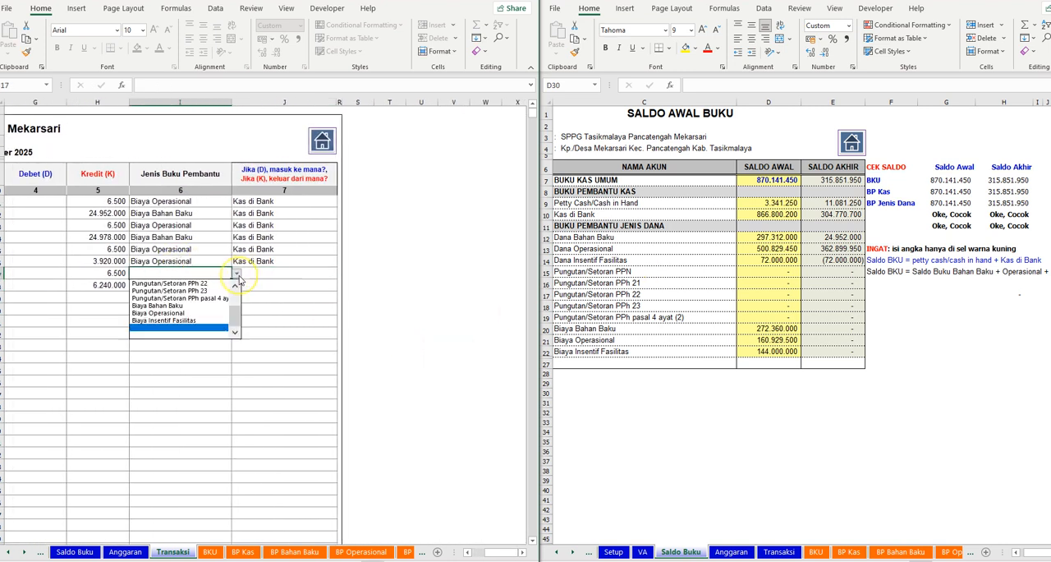
click(178, 313)
click(227, 282)
click(236, 285)
click(175, 324)
- Set Kas di Bank as the source of payment for the seventh and eighth transactions
click(270, 272)
click(341, 273)
click(284, 289)
click(316, 285)
click(341, 285)
click(295, 303)
click(135, 359)
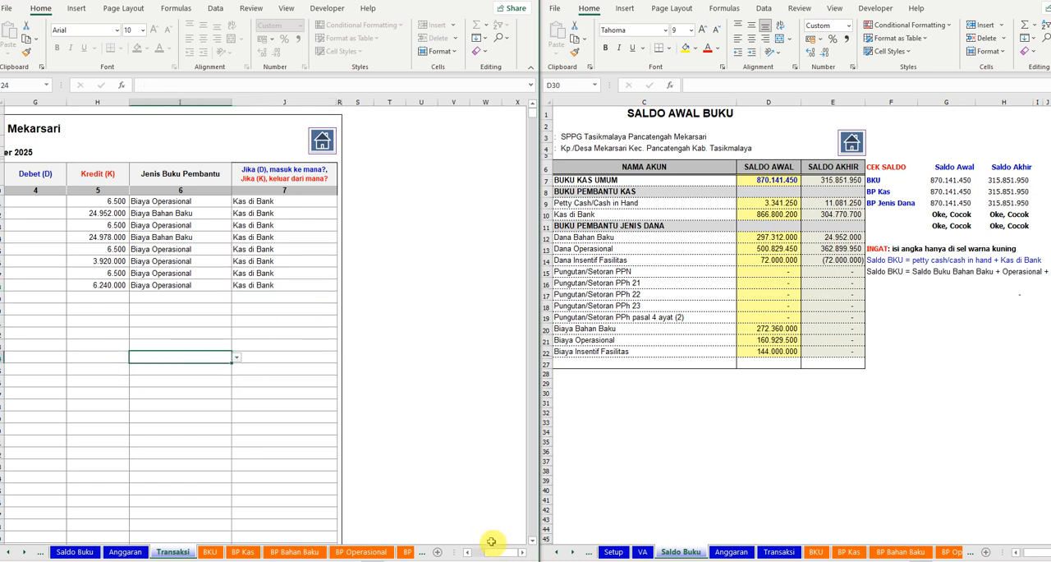
- Enter 16 as the Tgl of the ninth and tenth transactions in the Transaksi sheet
drag(496, 557, 474, 557)
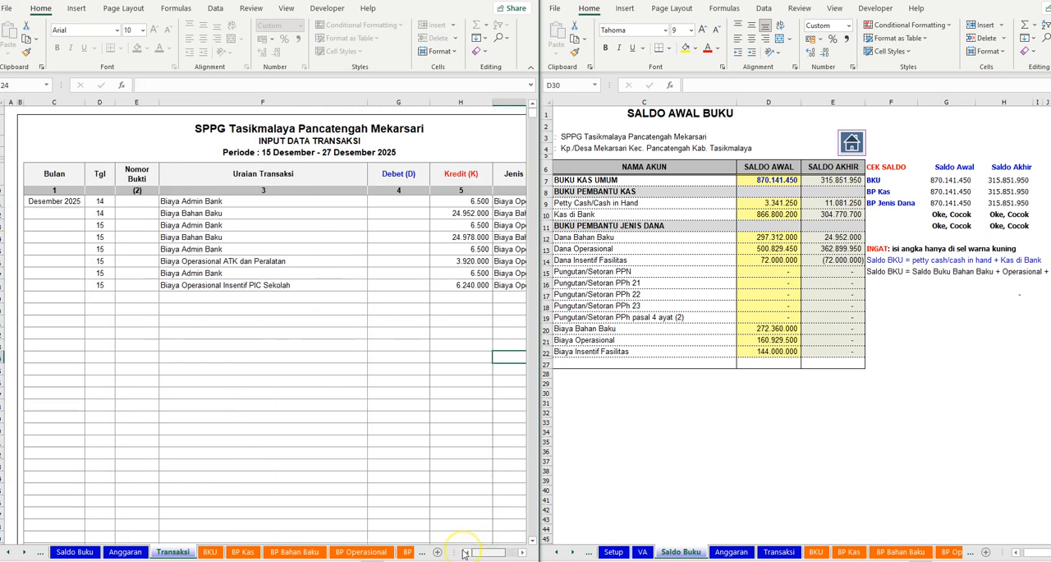
click(100, 297)
key(Return)
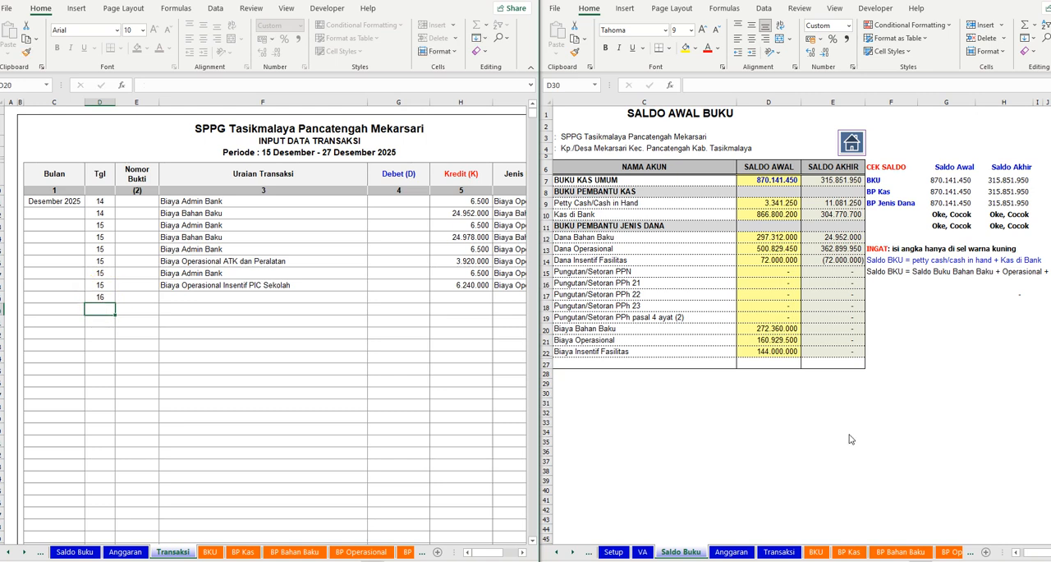
text(16)
key(Tab)
key(Tab)
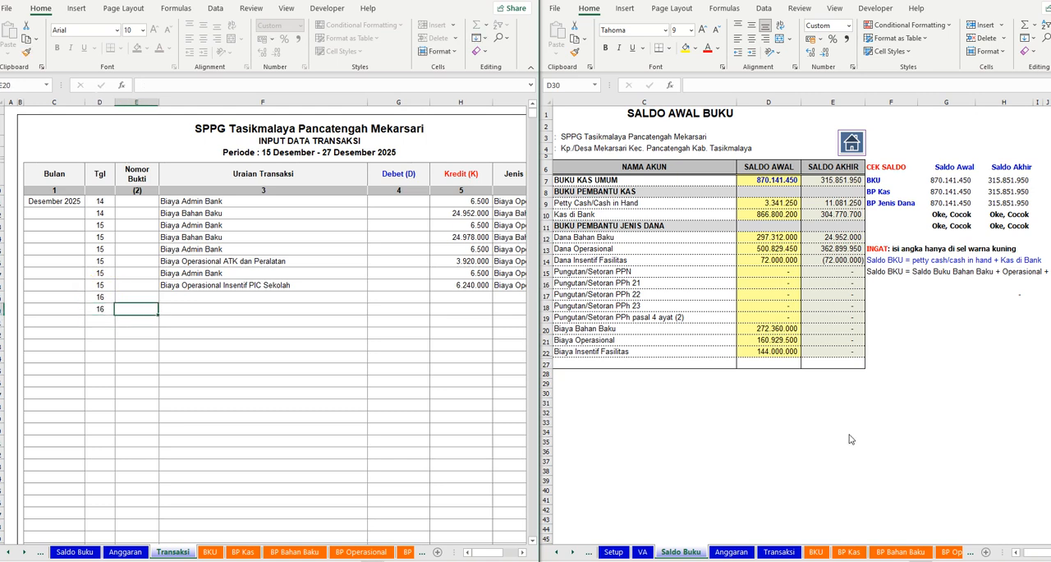
- Describe the ninth transaction as Biaya Admin Bank and the tenth as Biaya Bahan Baku
key(Up)
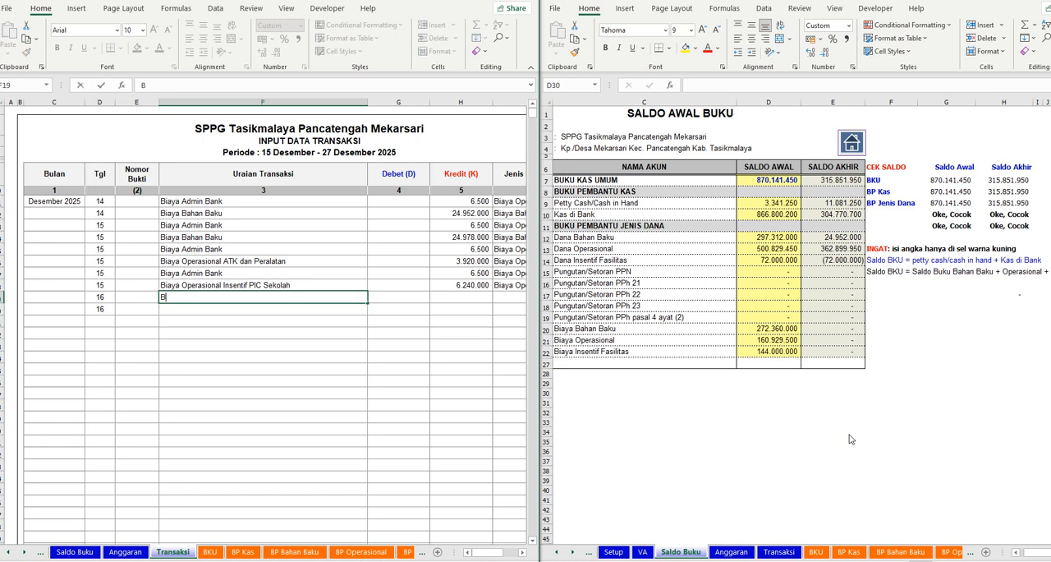
text(Biaya A)
key(Return)
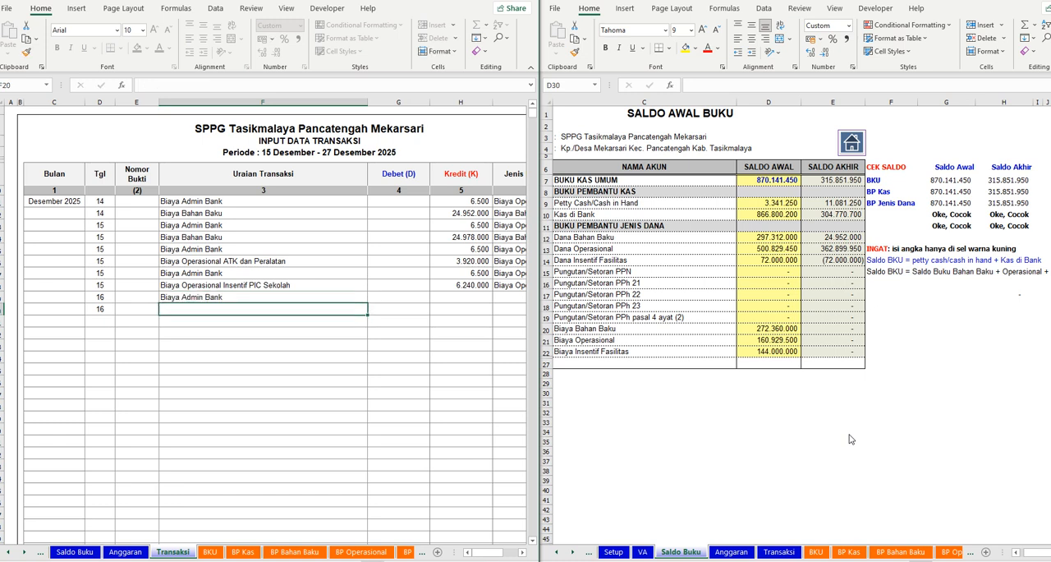
text(Biaya Baha)
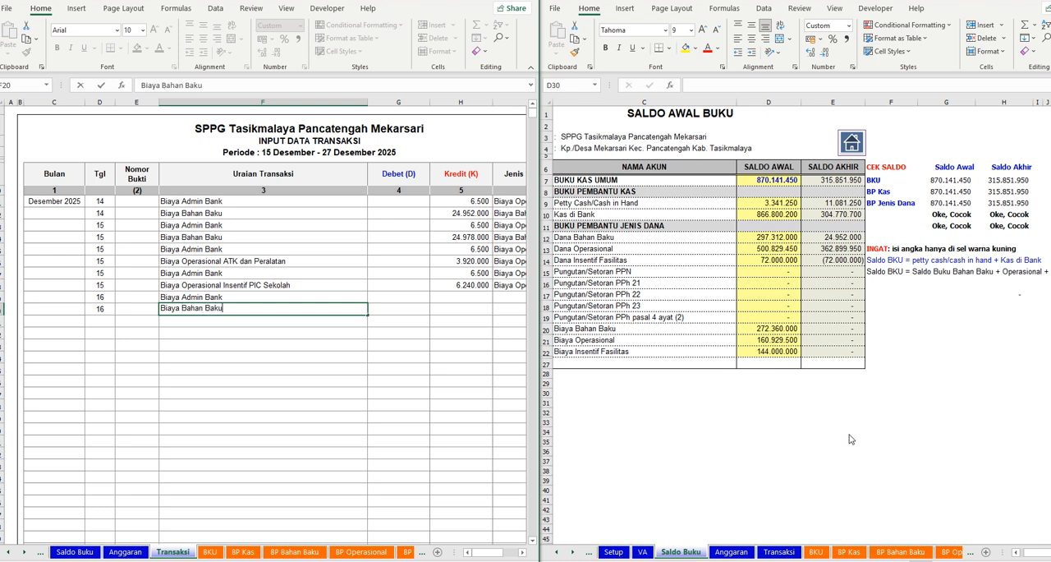
text(n Baku)
- Enter Kredit amounts of 6500 for the ninth transaction and 24978000 for the tenth
key(Tab)
key(Tab)
key(Up)
text(6.500)
key(Return)
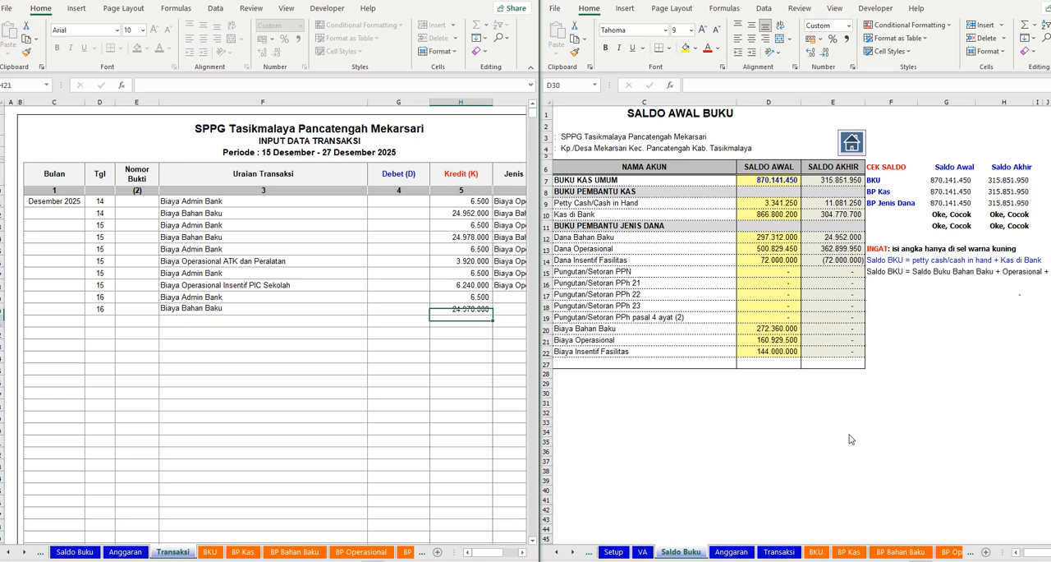
- Copy the first transaction's Bulan value, Desember 2025, to the second through tenth transactions
click(71, 201)
key(ctrl+c)
drag(35, 214, 45, 310)
key(ctrl+v)
click(160, 369)
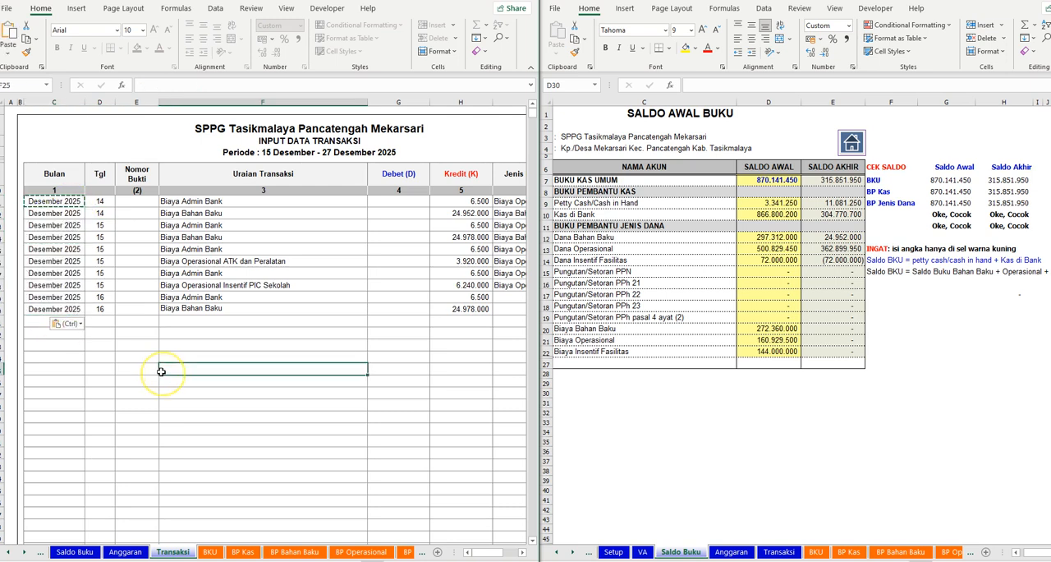
click(47, 296)
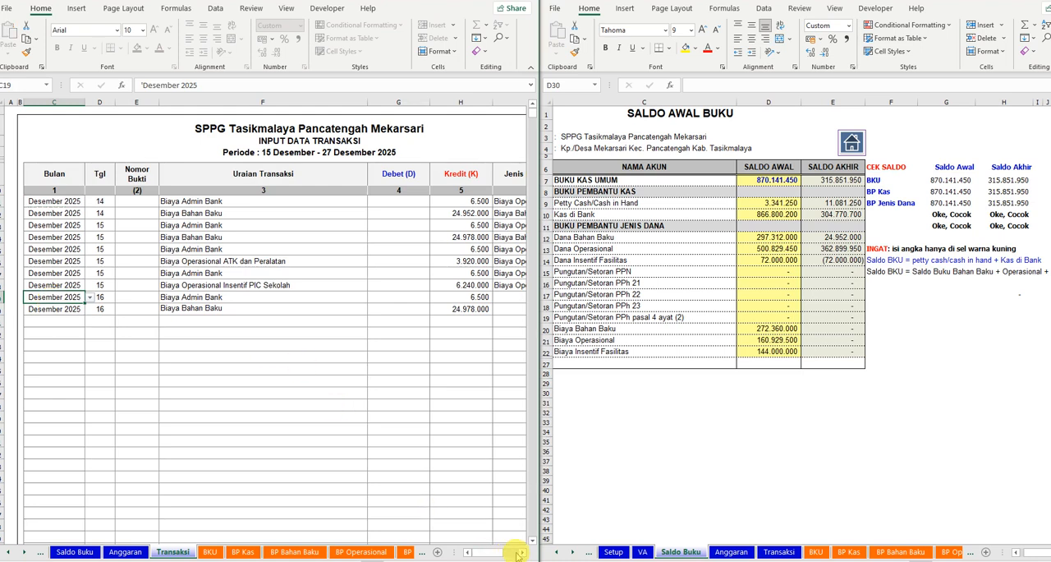
- Under Jenis Buku Pembantu, classify the ninth transaction as Biaya Operasional and the tenth as Biaya Bahan Baku
click(509, 555)
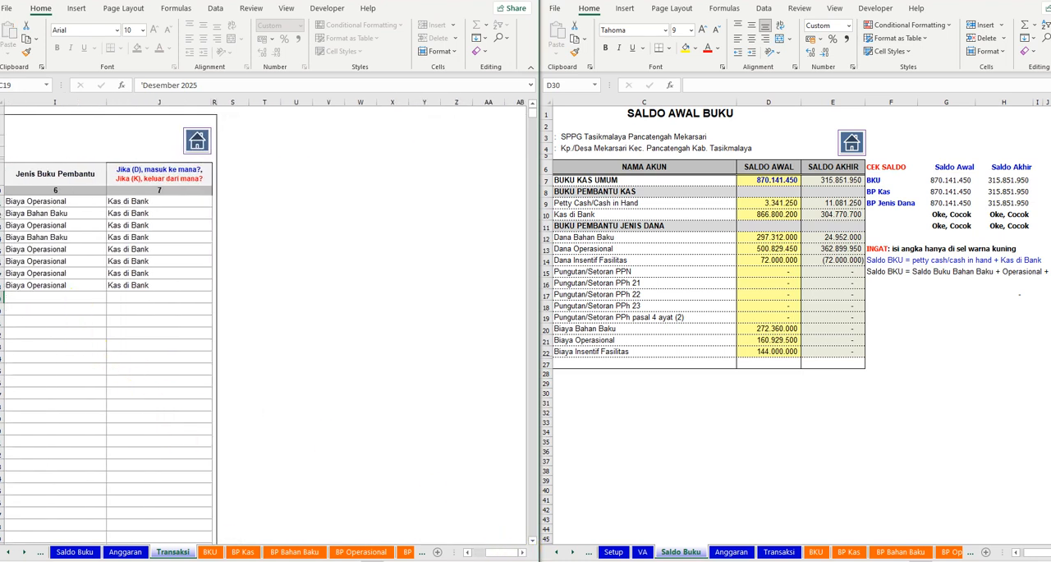
drag(495, 559, 486, 554)
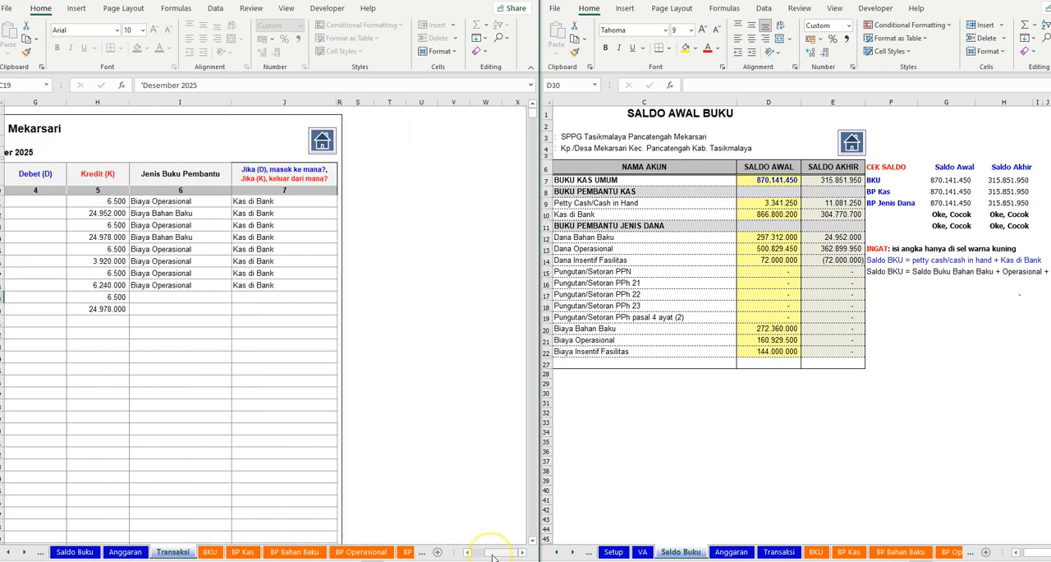
click(182, 298)
click(236, 297)
scroll(185, 329, down, 1)
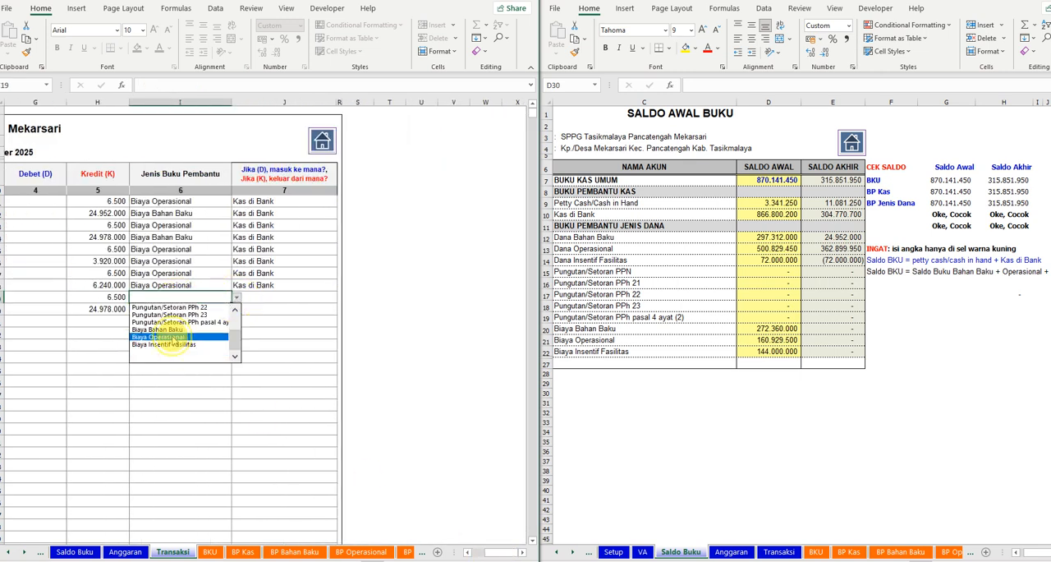
click(195, 304)
click(198, 307)
click(235, 309)
scroll(172, 333, down, 1)
click(171, 333)
- Set Kas di Bank as the source of payment for the ninth and tenth transactions
click(261, 298)
click(343, 297)
click(277, 307)
click(276, 309)
click(343, 309)
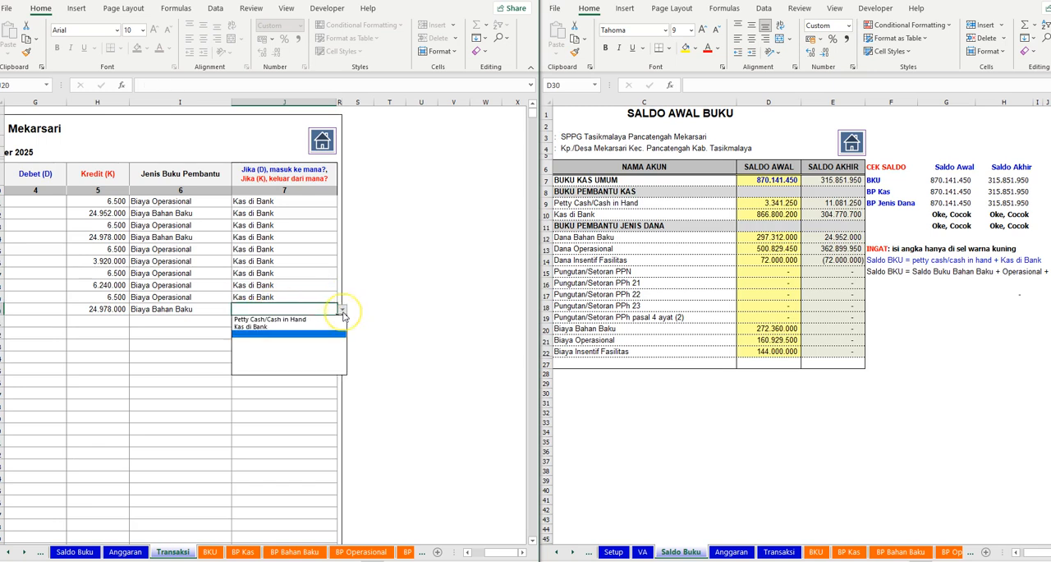
click(273, 329)
click(151, 359)
- Check the CEK SALDO results for the opening and closing balances in the Saldo Buku sheet
drag(504, 554, 283, 517)
click(9, 551)
click(10, 551)
click(141, 551)
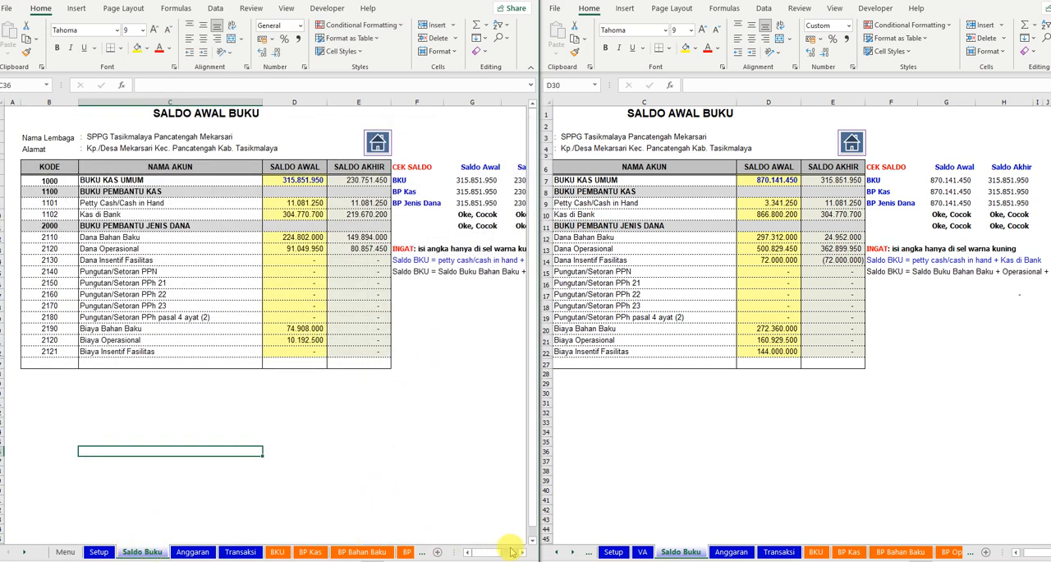
click(519, 552)
click(520, 552)
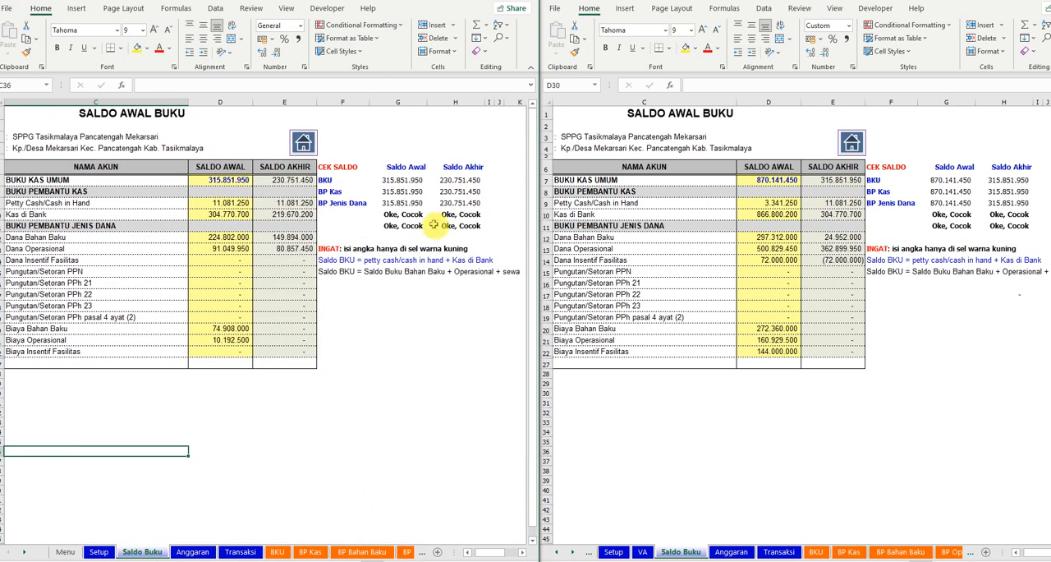
drag(379, 215, 474, 225)
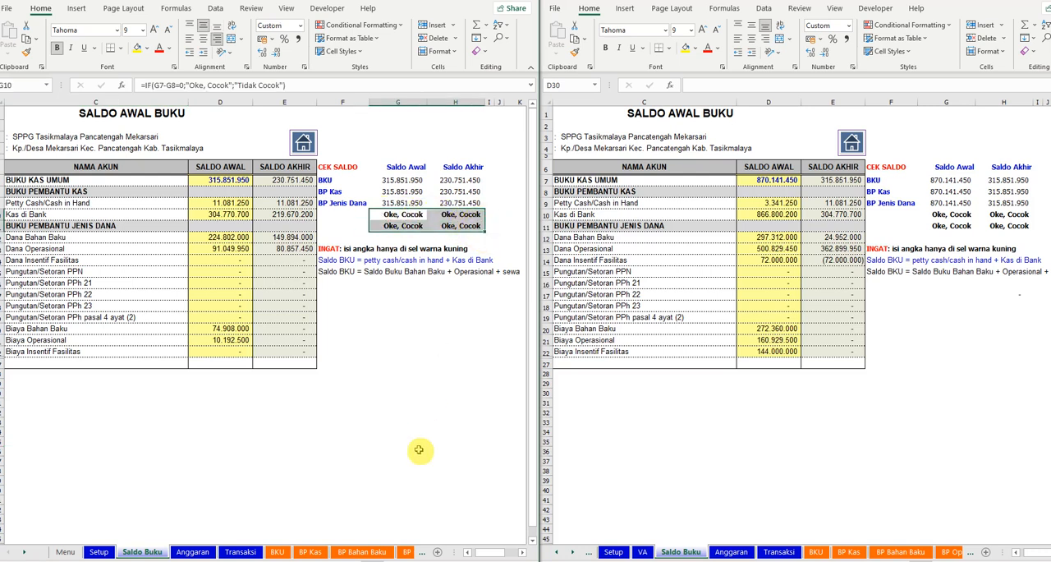
- Examine the realised and remaining funds in the LPA sheet against the BP Bahan Baku and SPTJ sheets
click(25, 551)
click(25, 551)
click(24, 552)
click(25, 552)
click(25, 552)
click(25, 552)
click(25, 552)
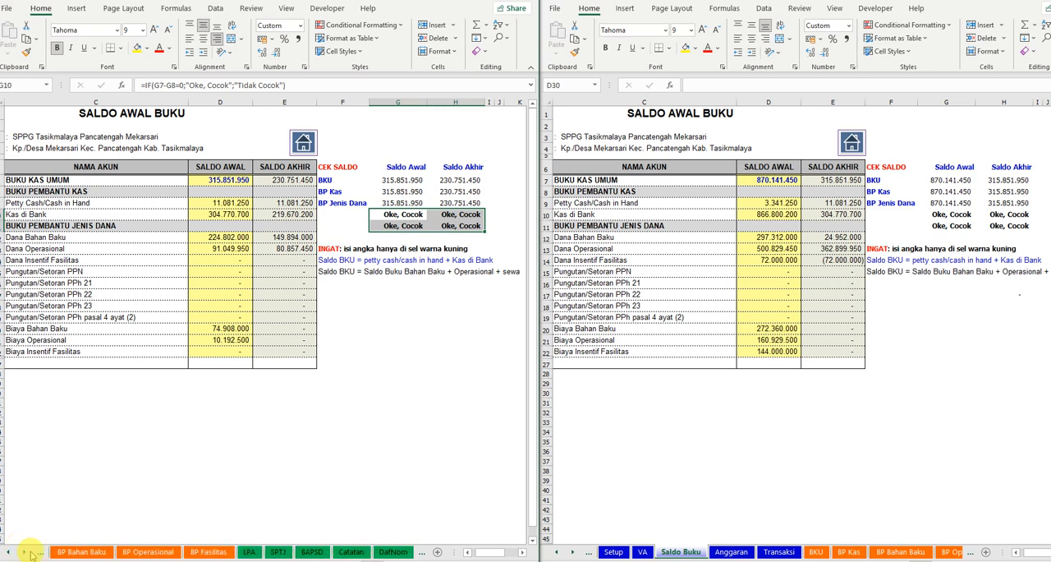
click(249, 552)
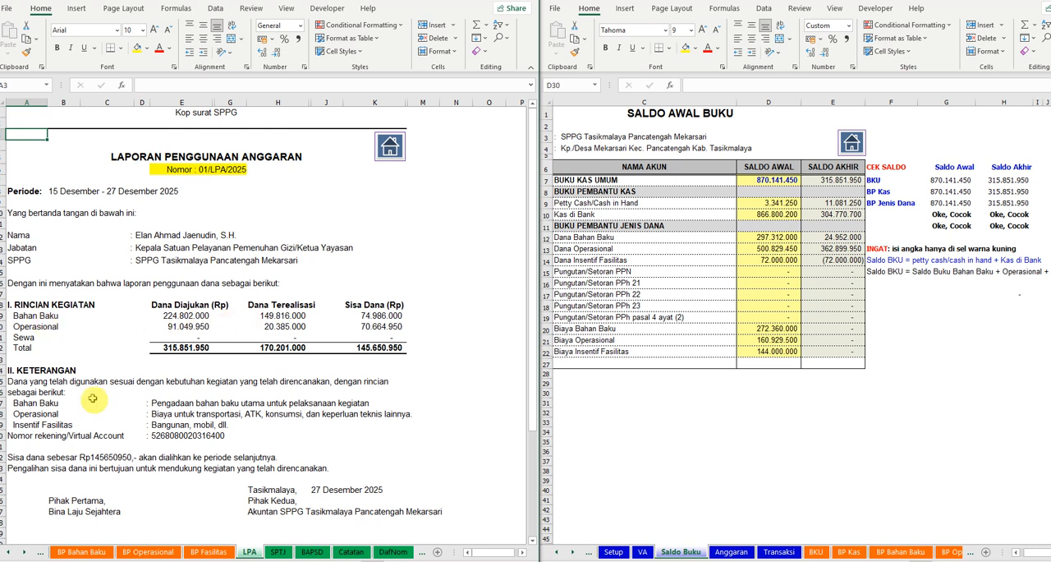
click(82, 551)
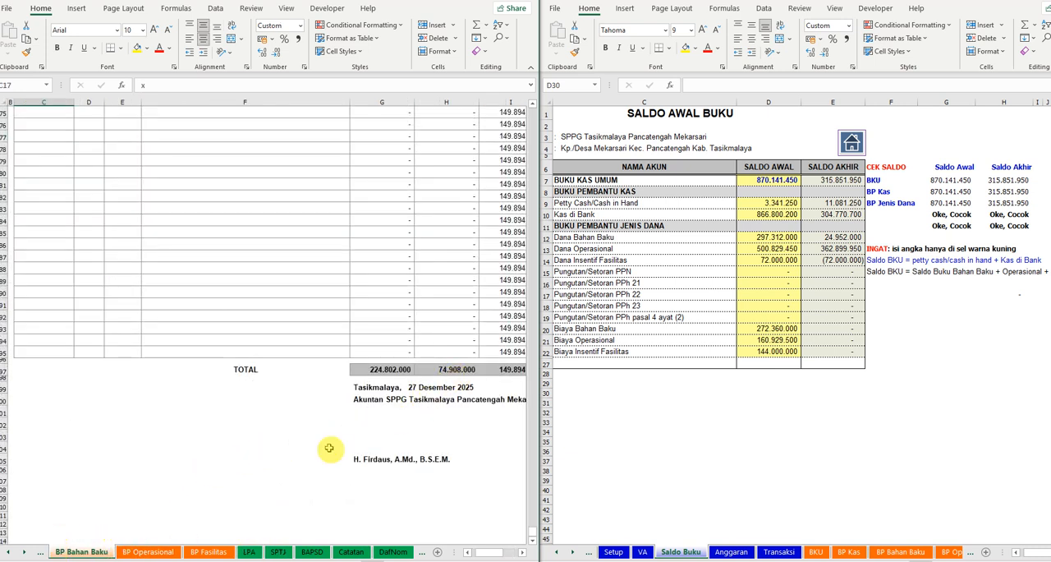
click(249, 550)
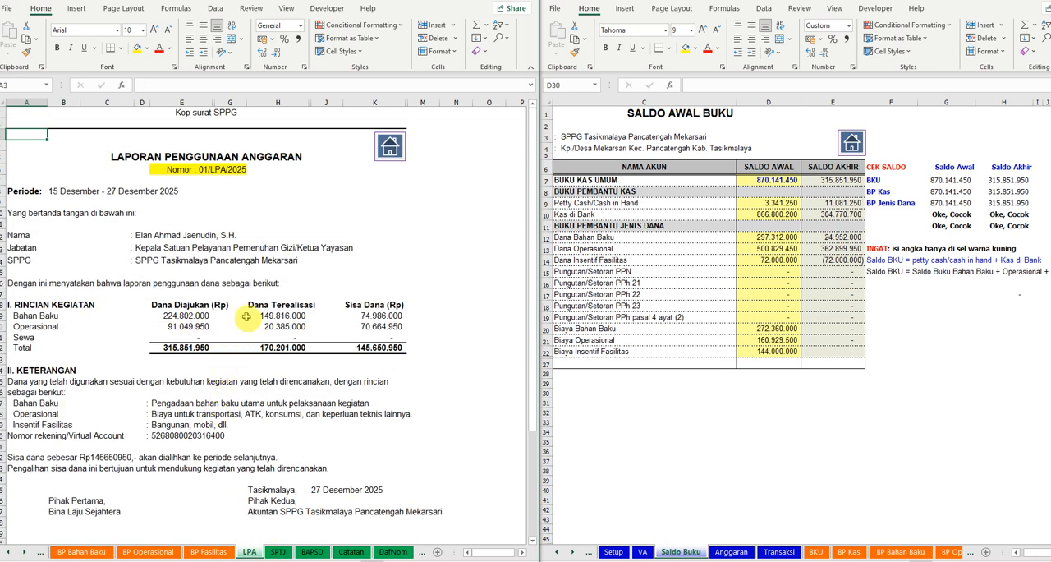
click(281, 315)
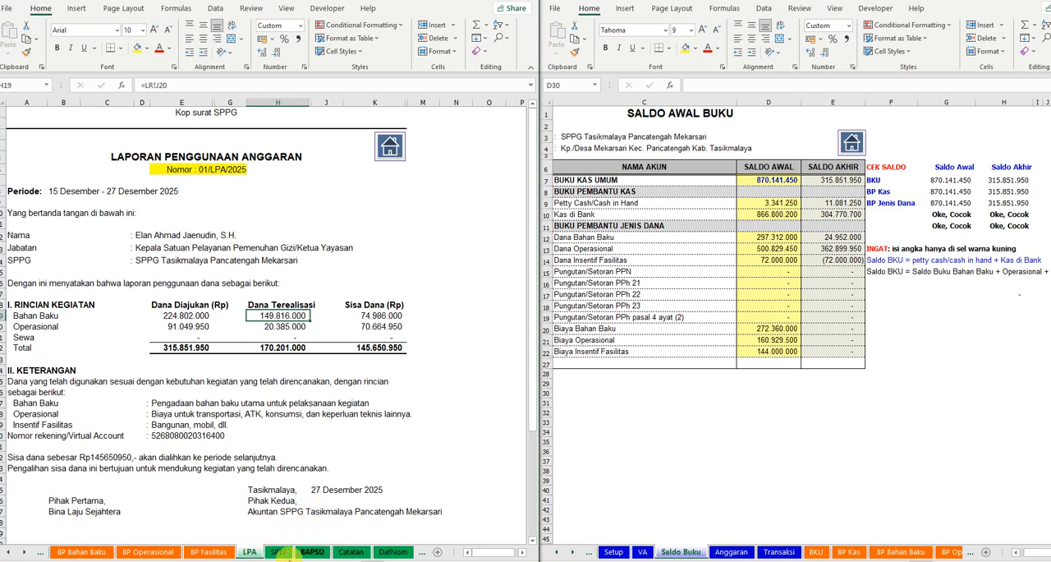
click(279, 551)
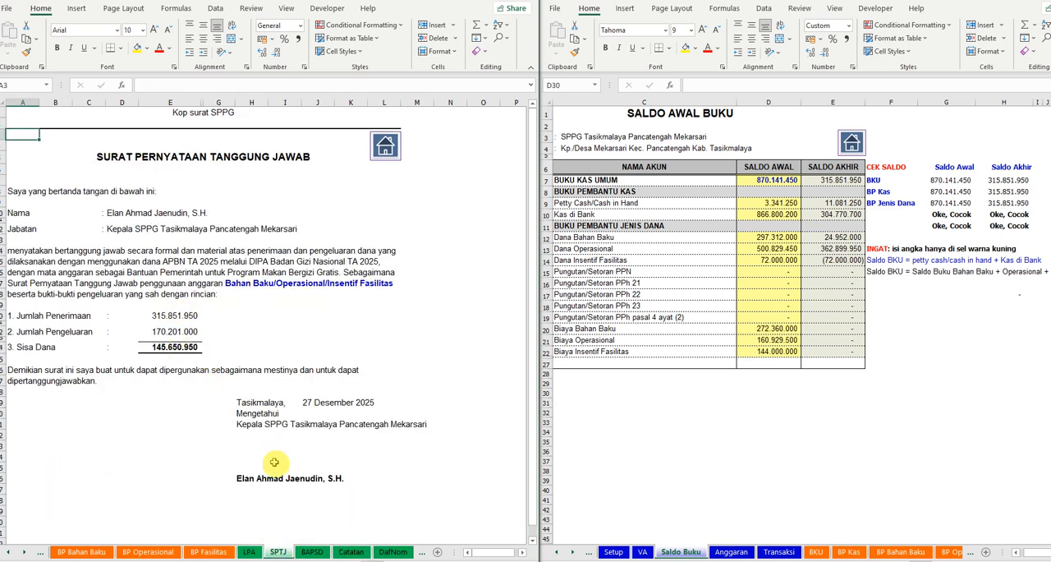
click(250, 552)
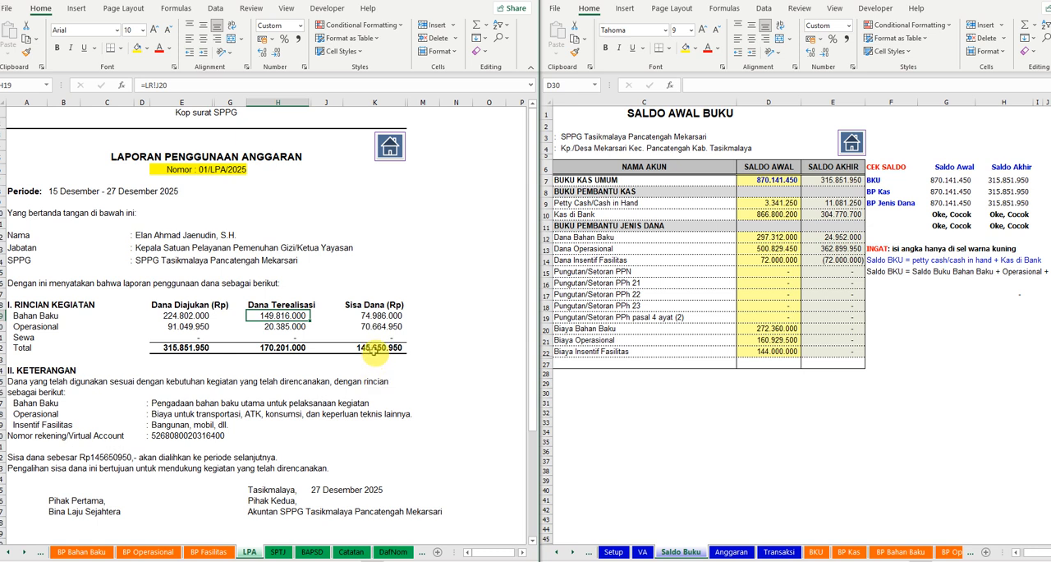
click(373, 348)
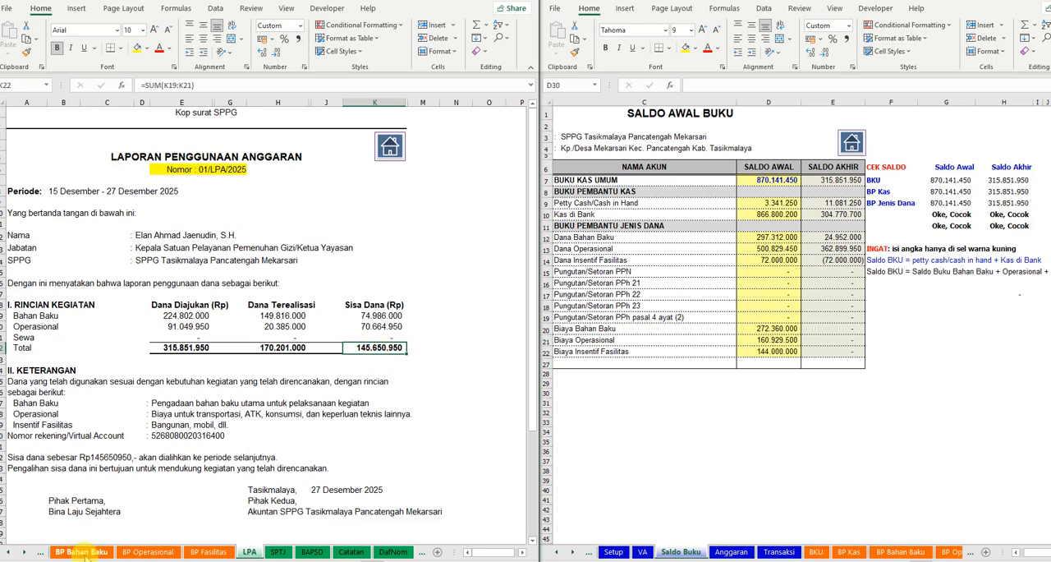
- Compare the Buku Kas Umum closing balance and Biaya Operasional in Saldo Buku with the LPA budget figures
click(14, 554)
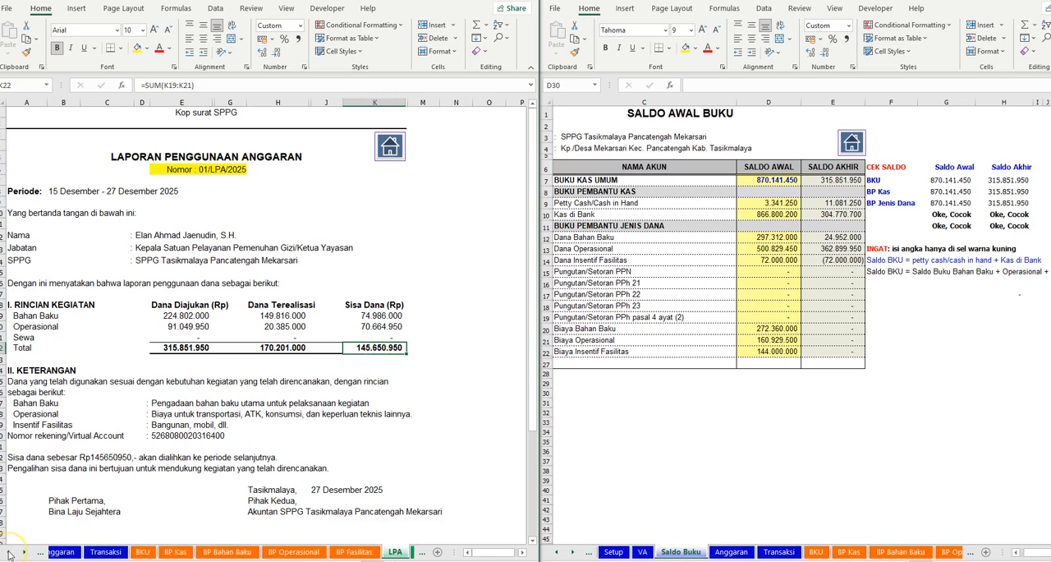
click(133, 552)
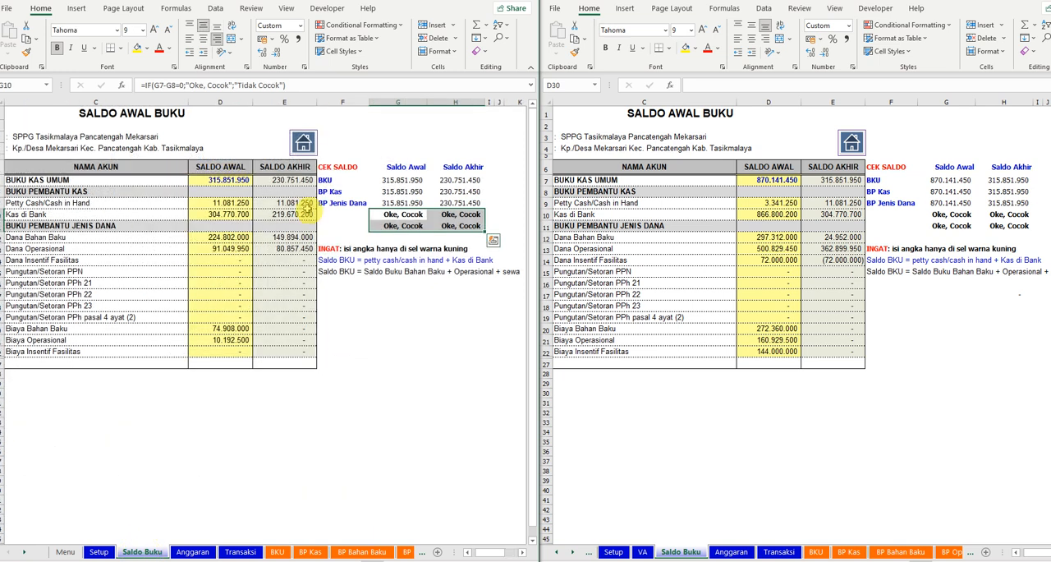
click(293, 182)
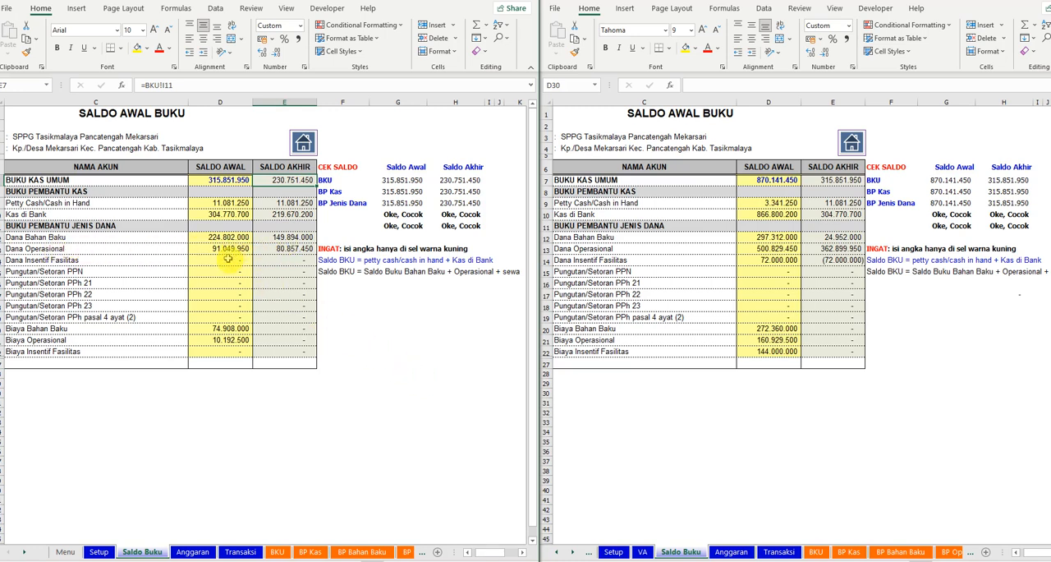
click(230, 340)
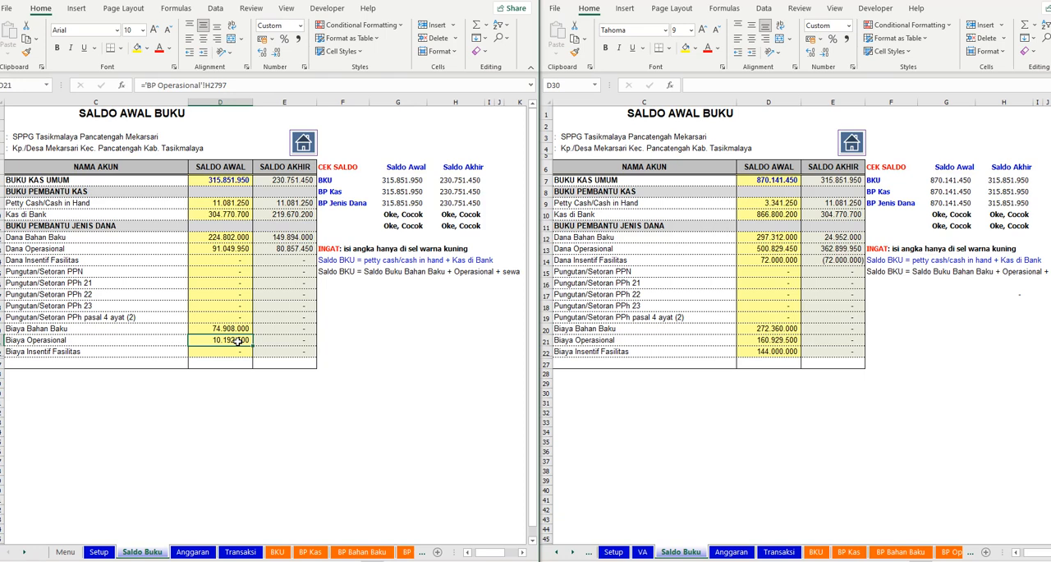
click(21, 555)
click(22, 555)
click(21, 555)
click(21, 555)
click(21, 555)
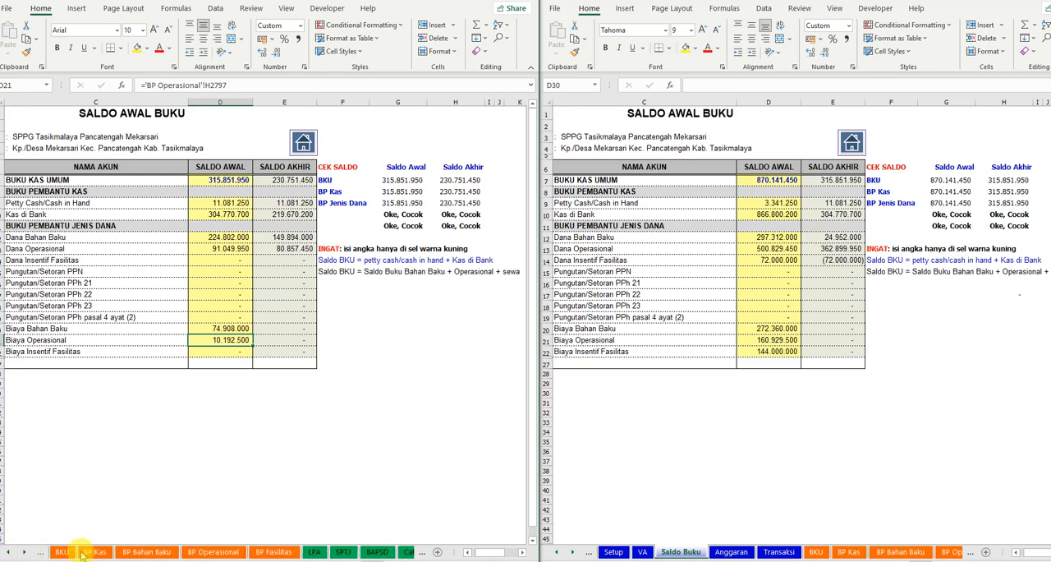
click(314, 552)
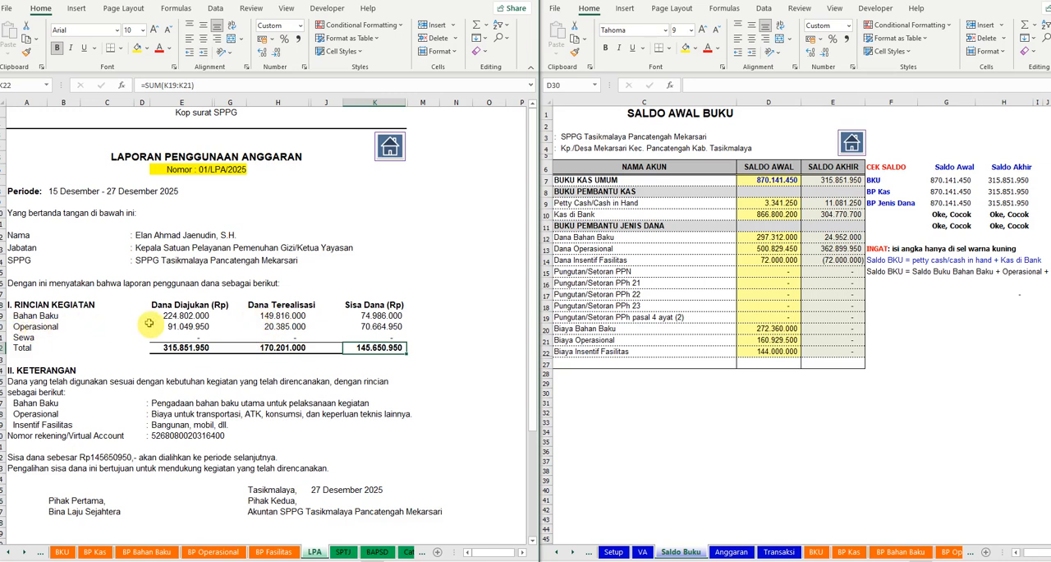
click(280, 326)
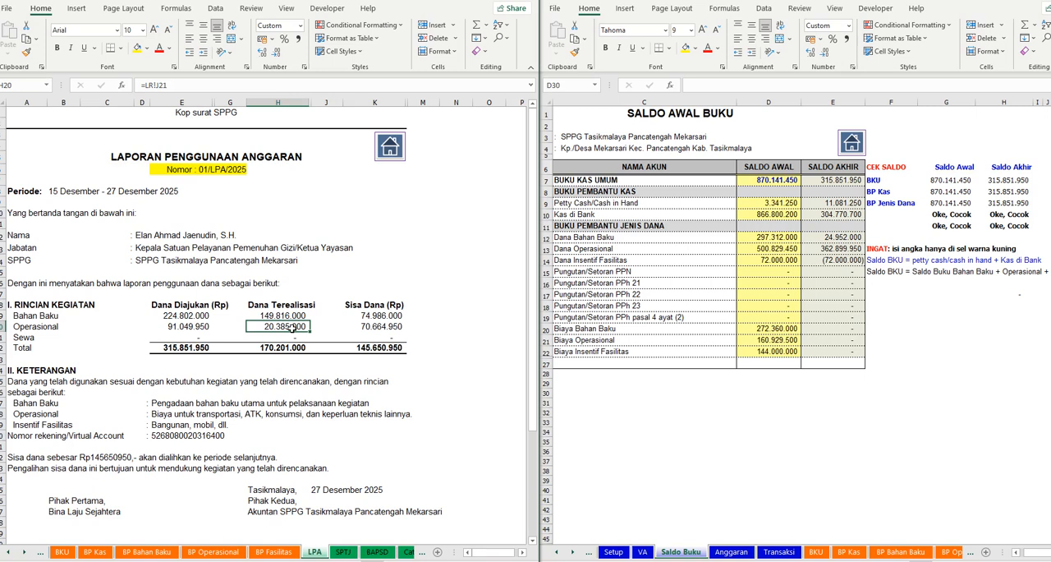
click(182, 316)
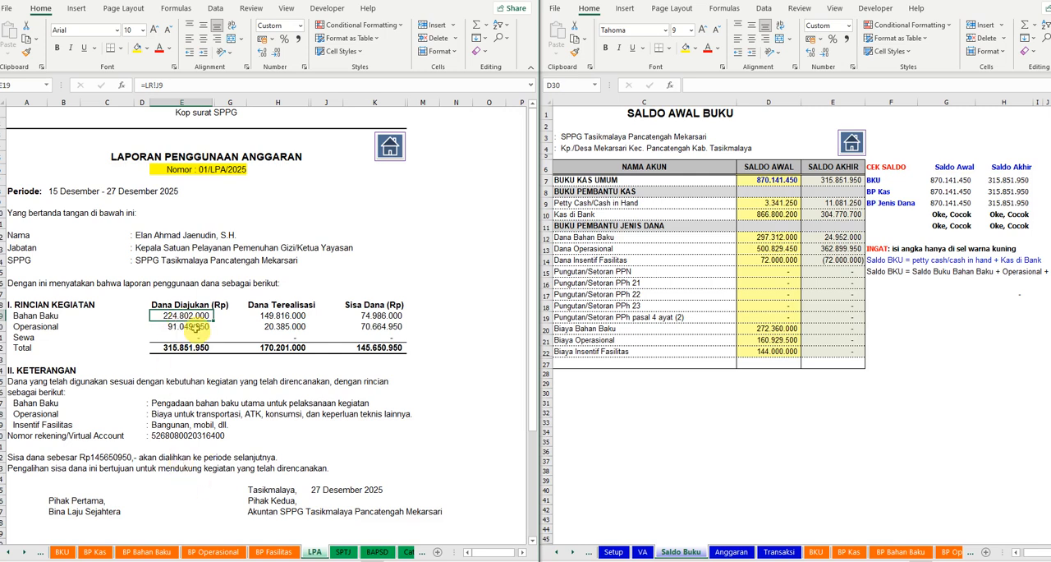
- Compare the Dana Bahan Baku and Dana Operasional opening balances in Saldo Buku with Dana Diajukan in the LPA sheet
click(10, 552)
click(10, 552)
click(10, 552)
click(9, 552)
click(10, 552)
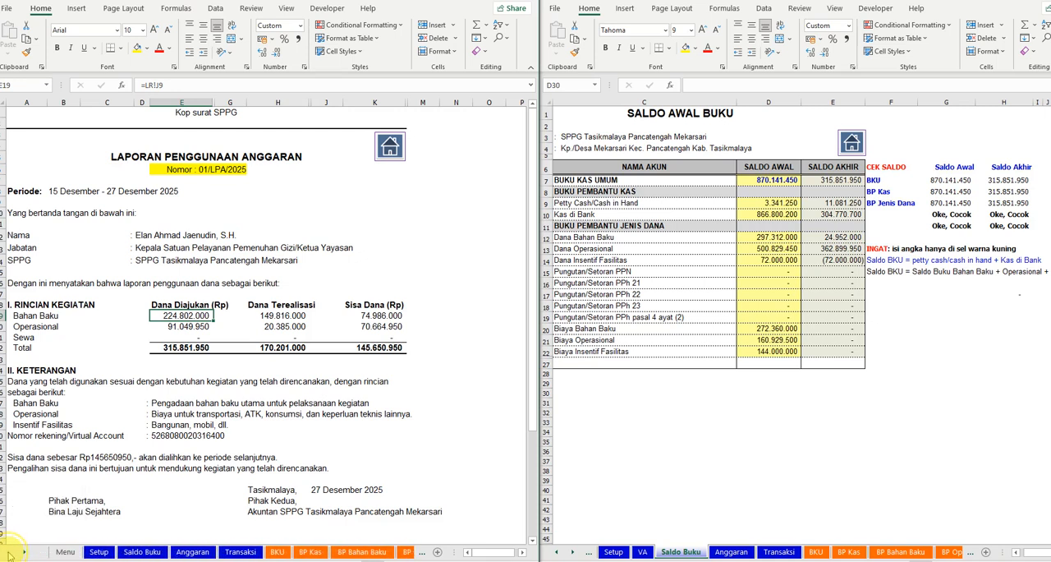
click(142, 552)
click(237, 238)
click(234, 247)
click(234, 239)
click(26, 553)
click(26, 553)
click(26, 554)
click(25, 553)
click(25, 553)
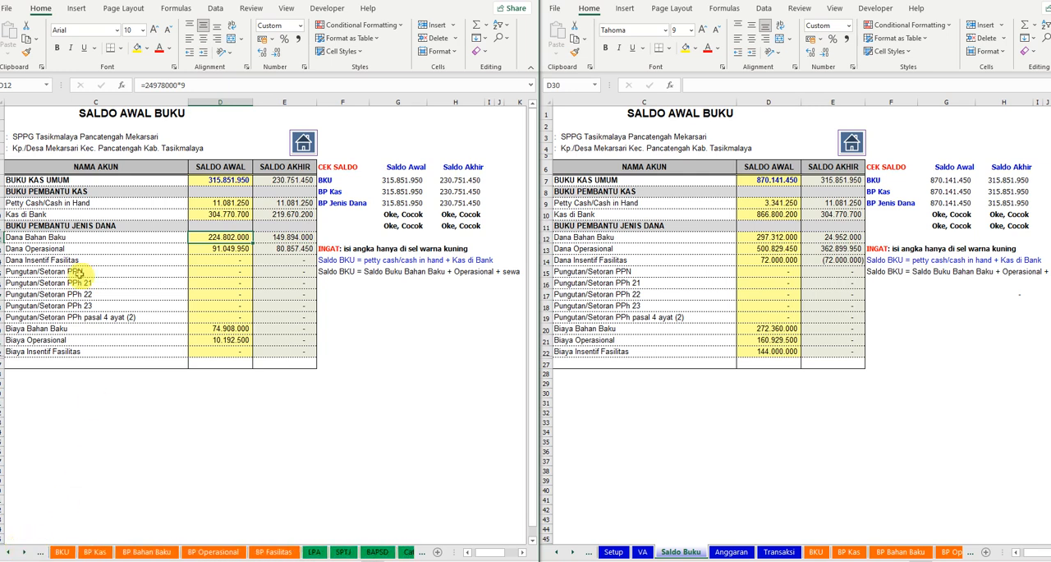
click(315, 551)
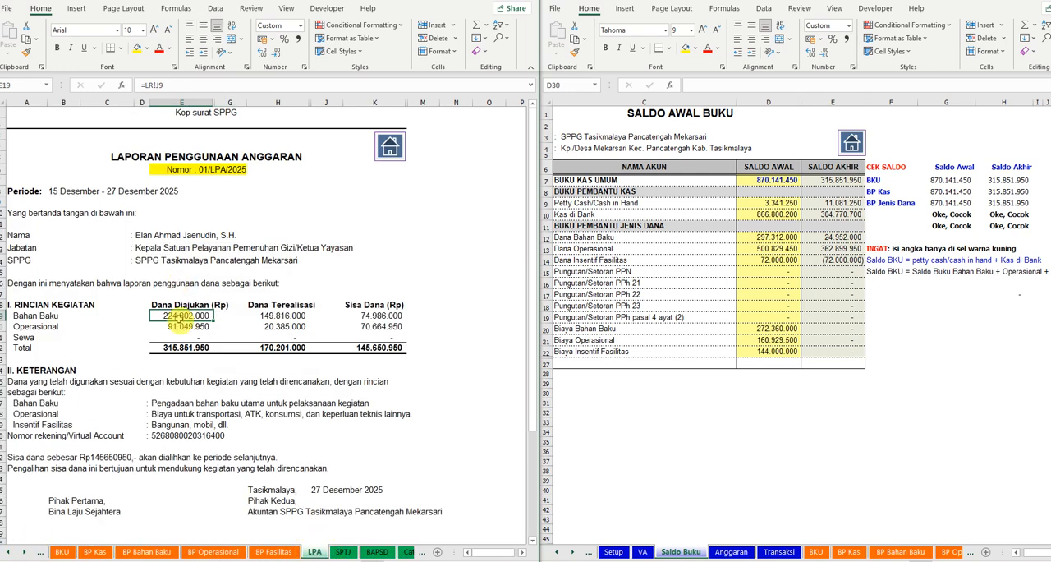
- Inspect the Dana Diajukan, Dana Terealisasi and Sisa Dana formulas for Bahan Baku and Operasional in the LPA sheet
click(189, 325)
click(274, 325)
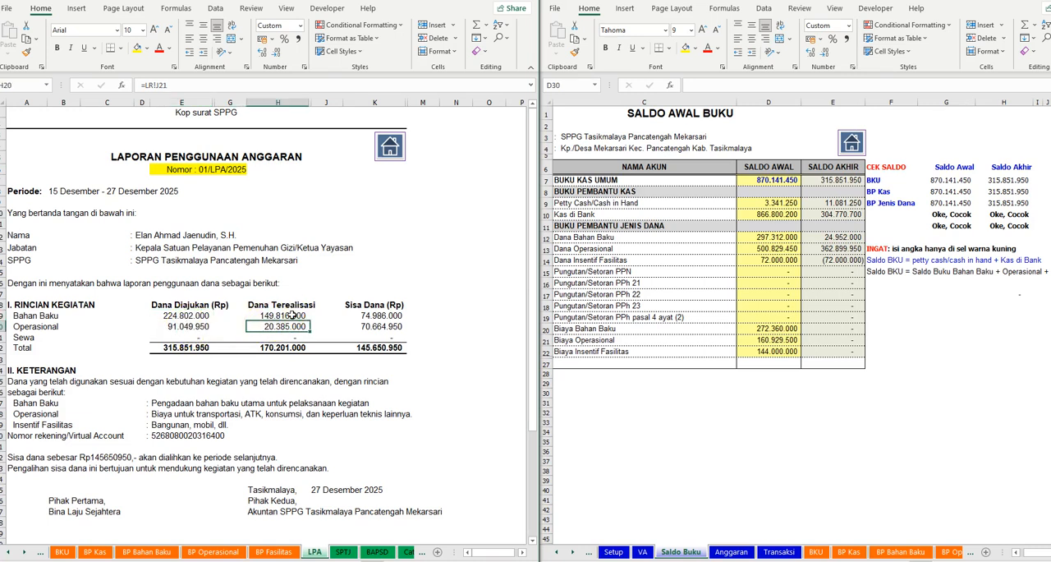
click(292, 315)
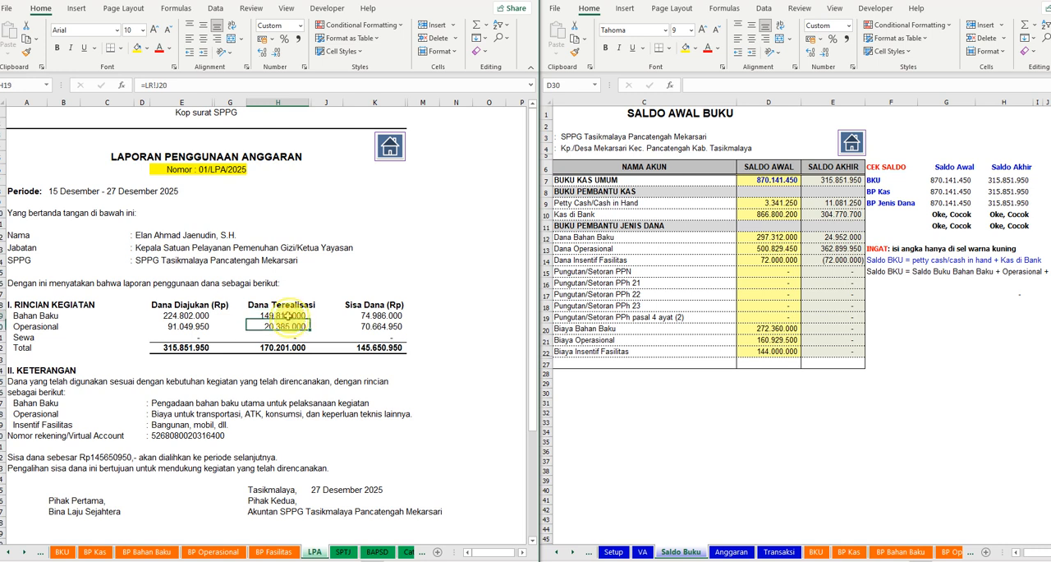
click(289, 326)
click(383, 315)
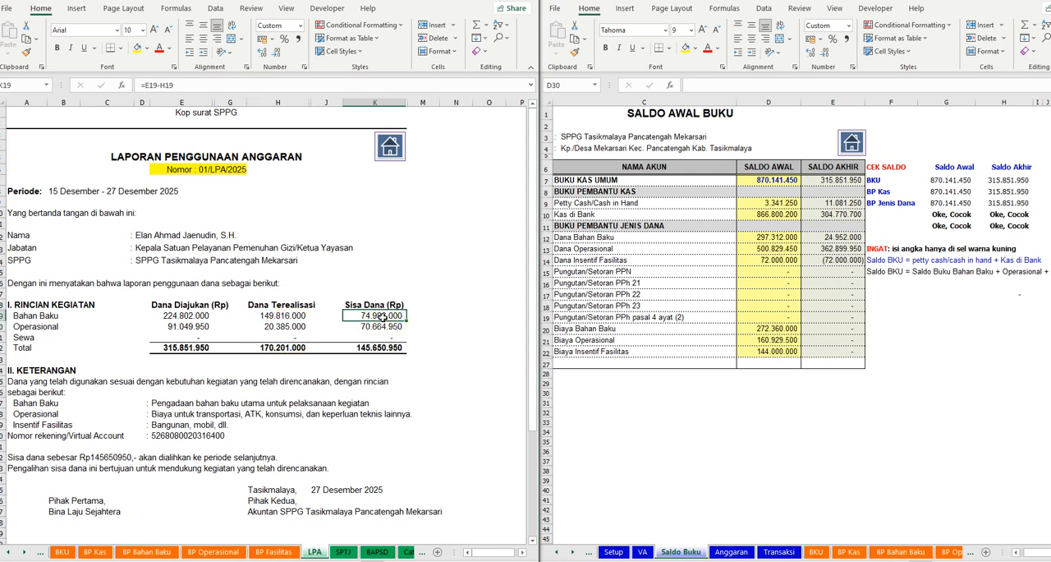
click(377, 347)
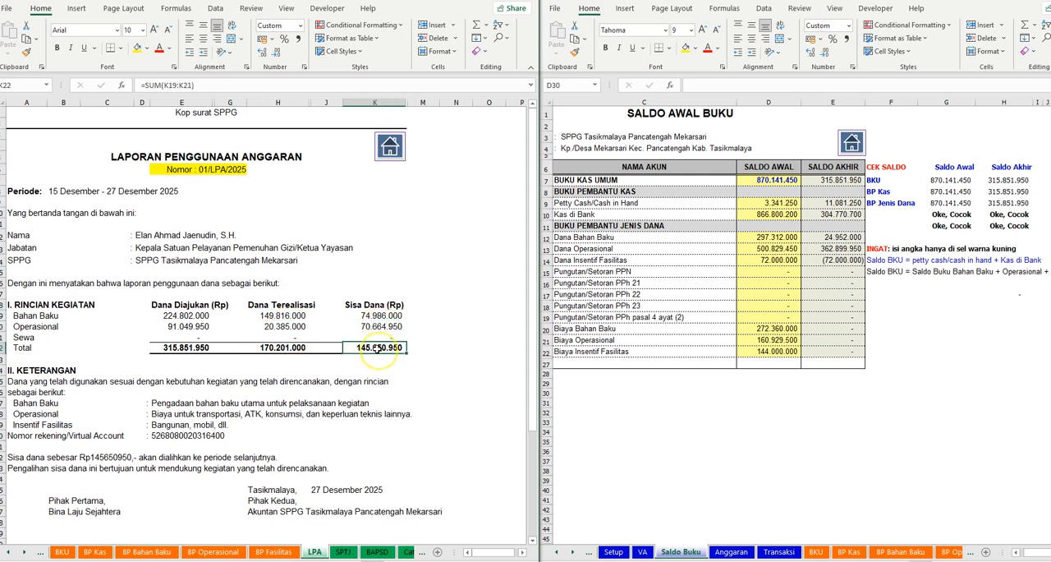
- Extend the LPA Bahan Baku Dana Terealisasi formula =LR!J20 to subtract the Biaya Bahan Baku Saldo Awal from the Saldo Buku sheet
click(271, 316)
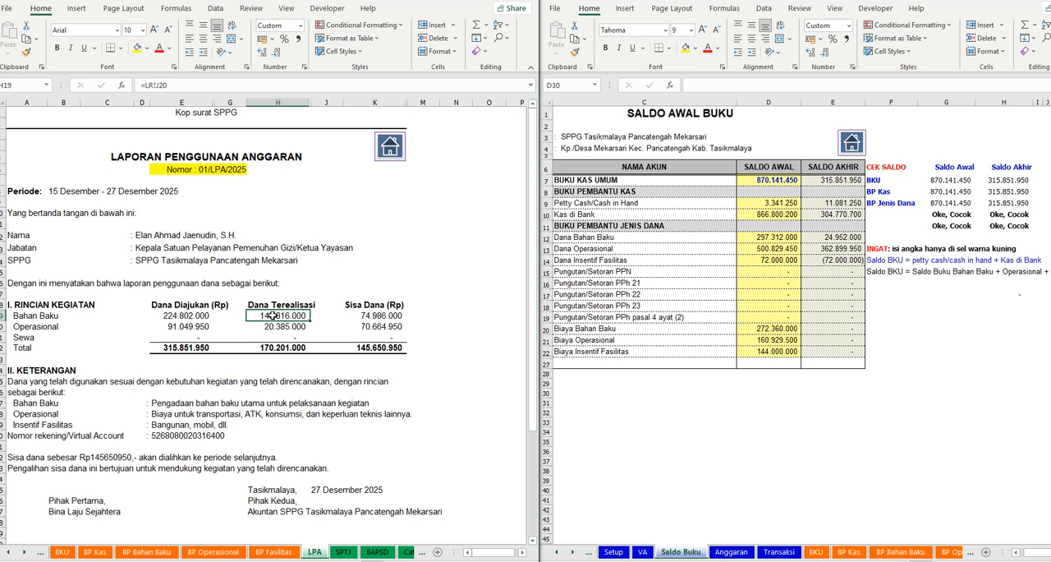
click(193, 84)
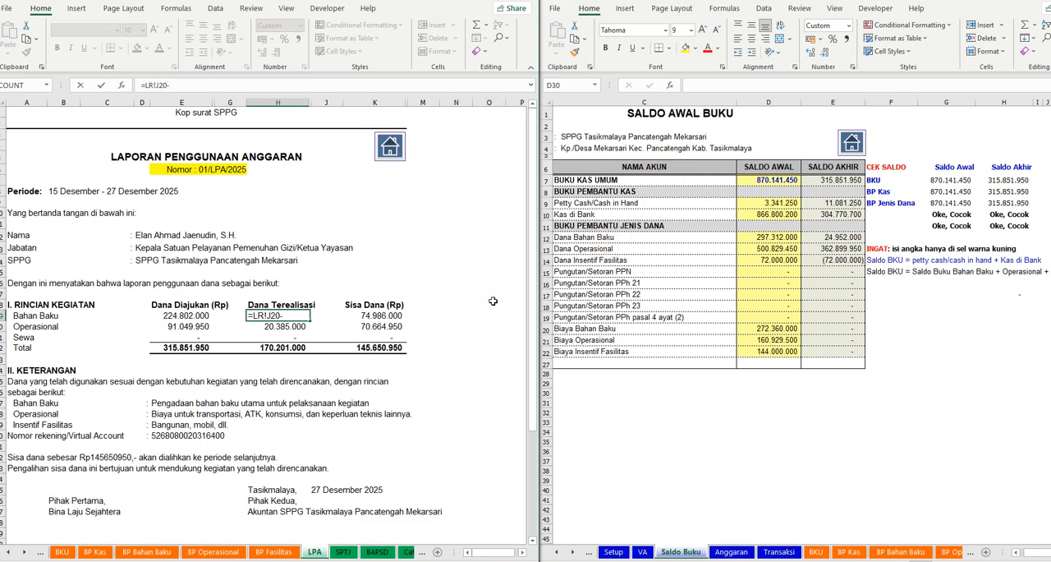
click(8, 552)
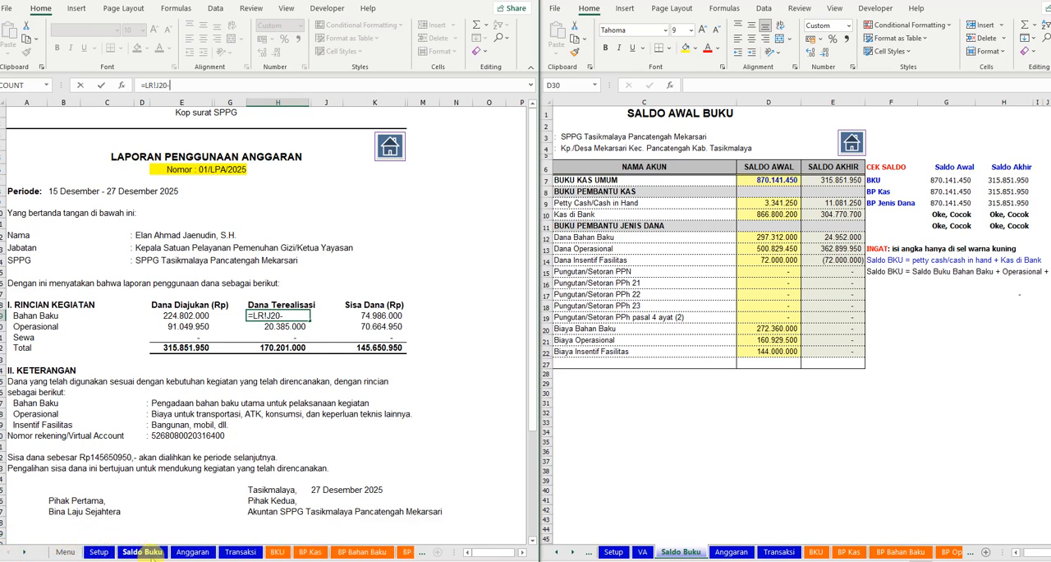
click(141, 552)
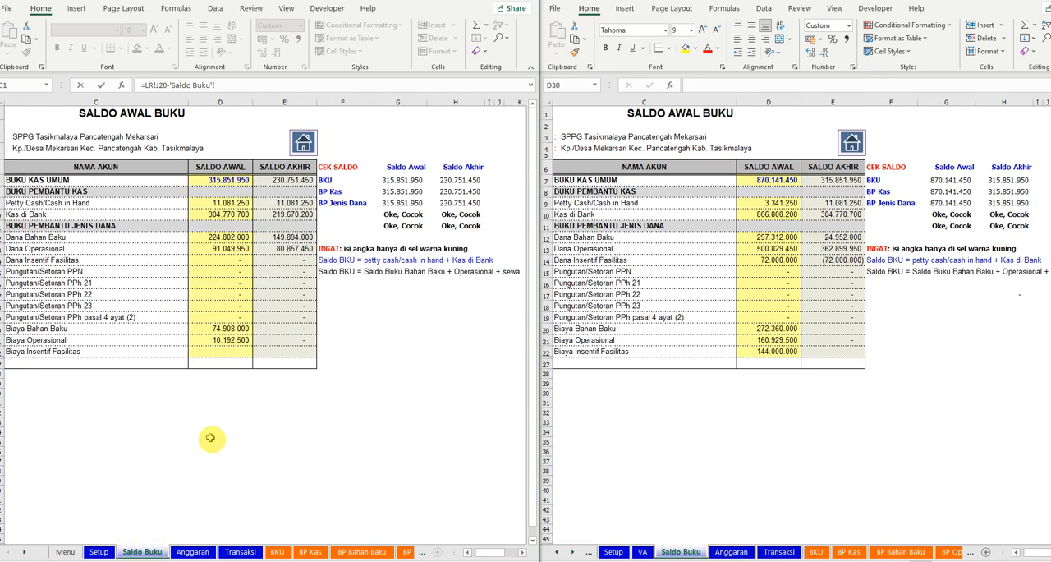
click(232, 329)
key(Return)
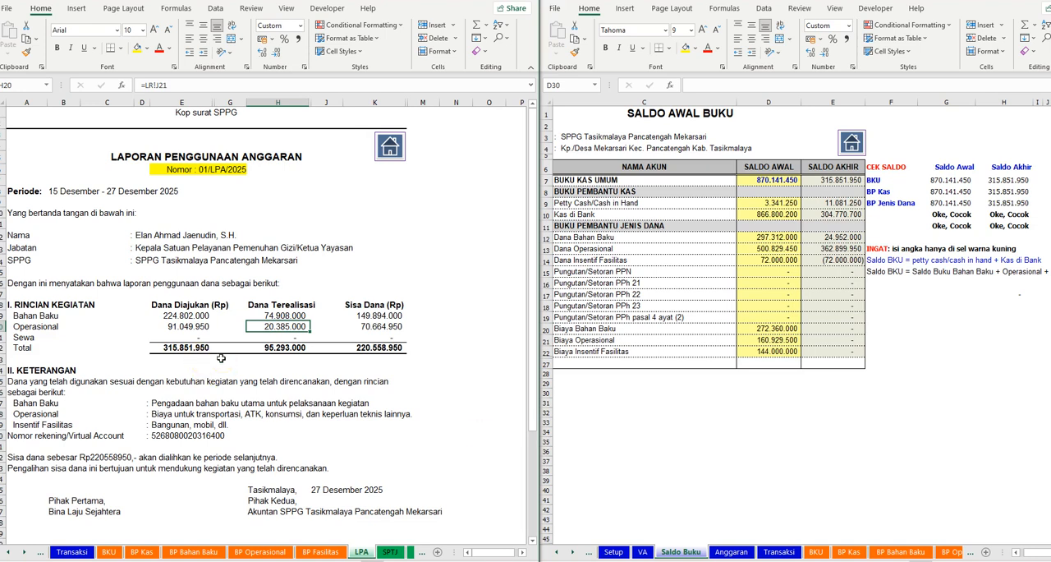
- Extend the LPA Operasional Dana Terealisasi formula =LR!J21 to subtract the Biaya Operasional Saldo Awal from the Saldo Buku sheet
click(198, 85)
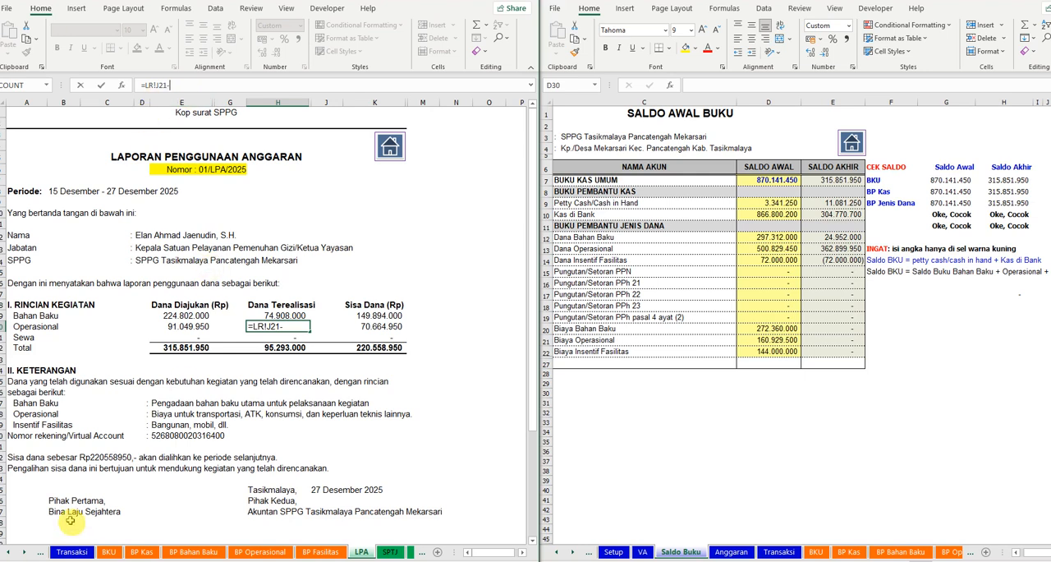
click(8, 553)
click(7, 552)
click(8, 553)
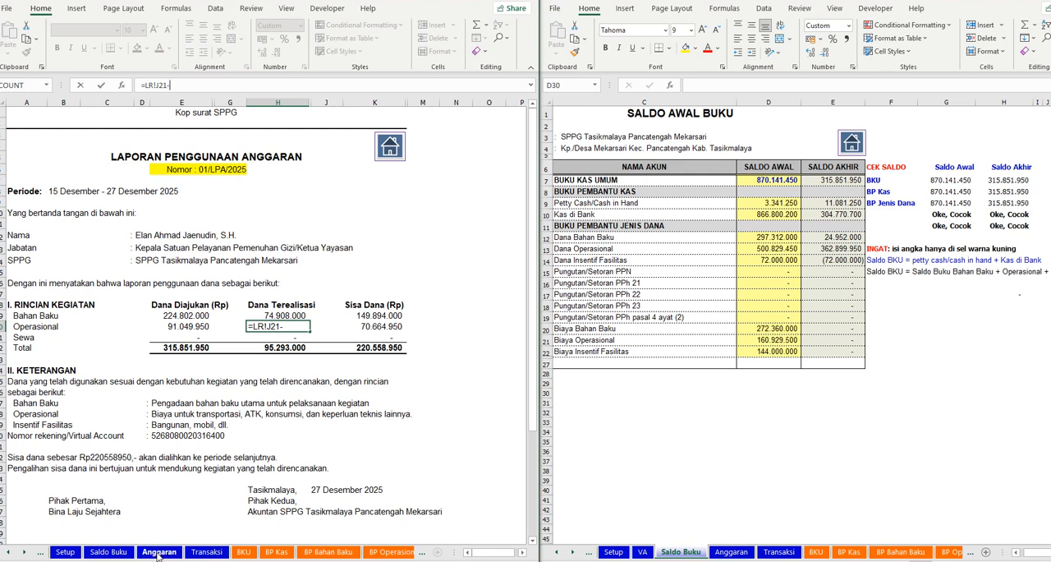
click(108, 552)
click(234, 340)
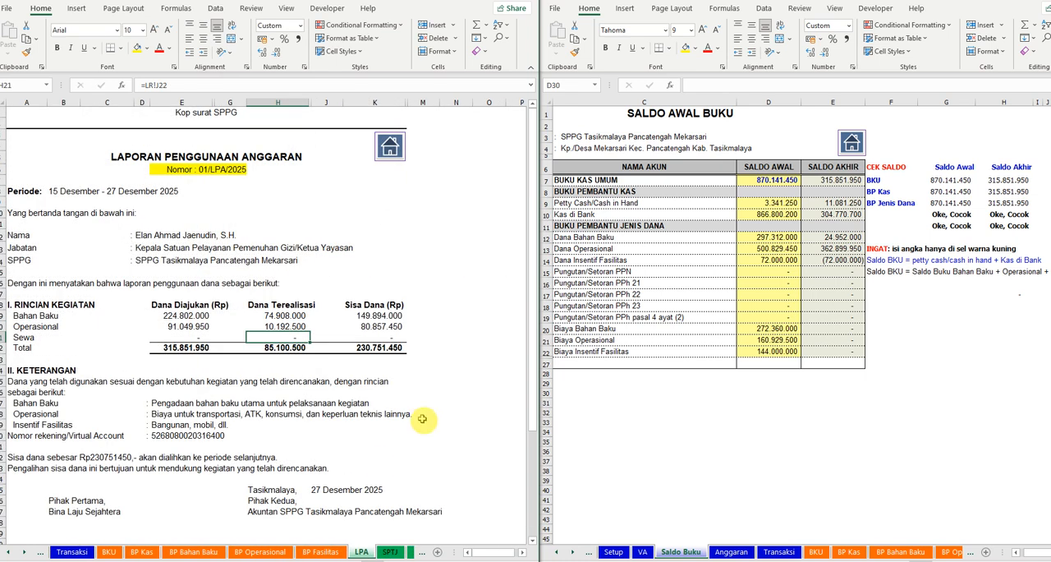
- Compare the total Sisa Dana in the LPA sheet with the Buku Kas Umum Saldo Akhir in Saldo Buku
click(372, 348)
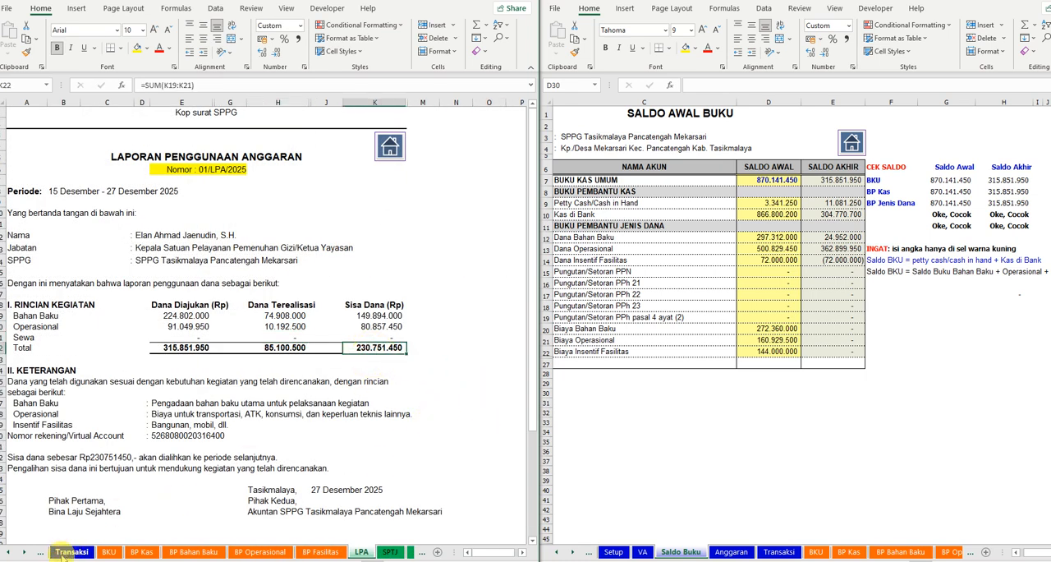
click(9, 552)
click(8, 552)
click(8, 551)
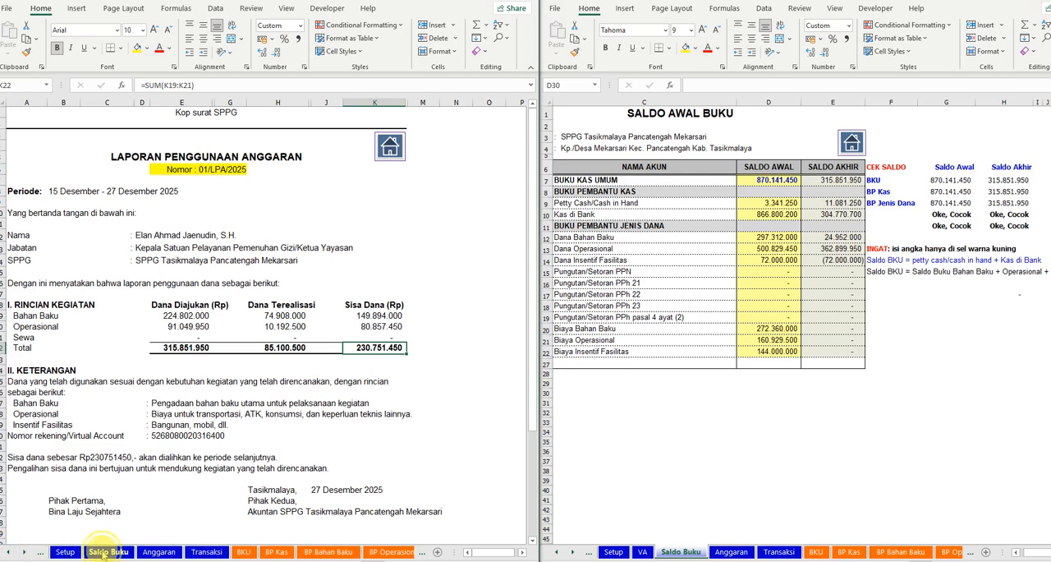
click(107, 553)
click(286, 180)
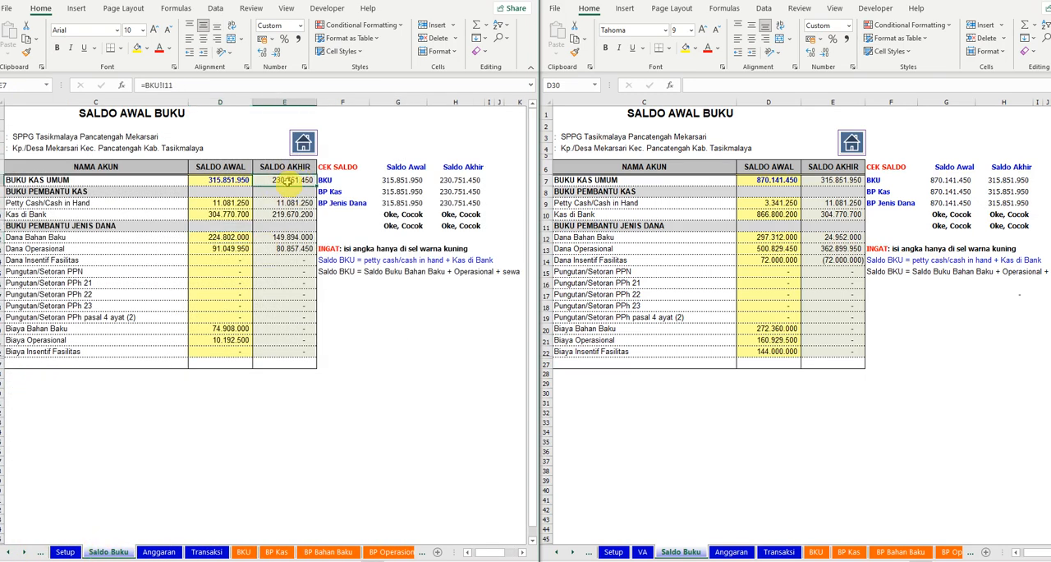
- Check the Sisa Dana amount in the SPTJ sheet and the remaining funds stated in the BAPSD sheet
click(26, 553)
click(25, 553)
click(26, 553)
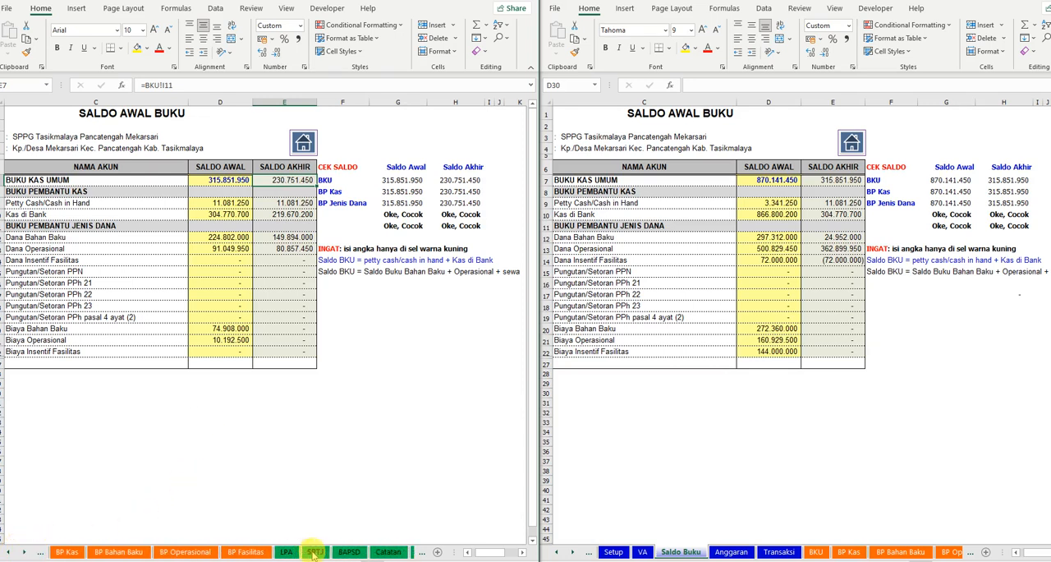
click(314, 552)
click(179, 348)
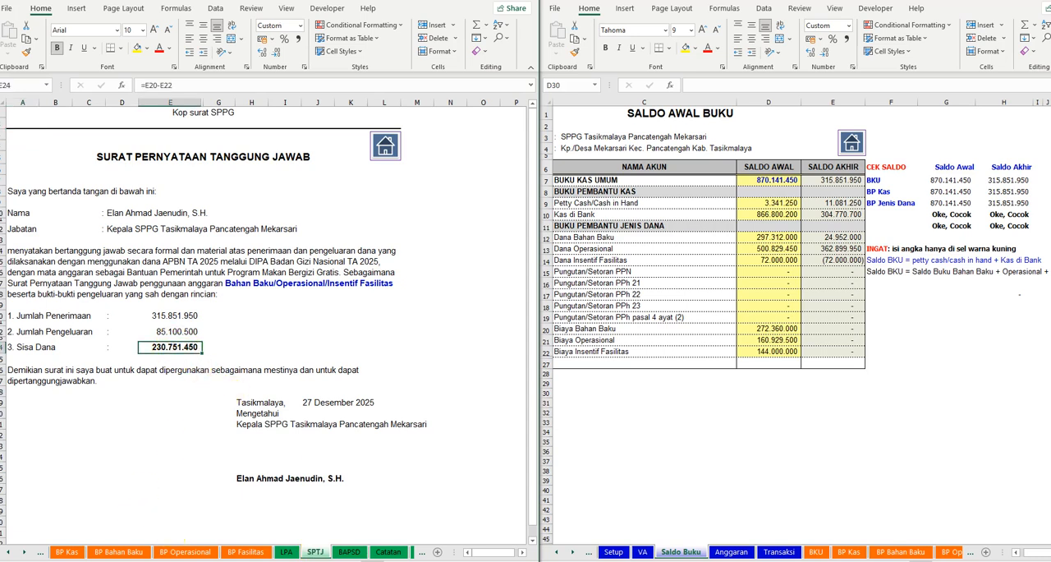
click(350, 552)
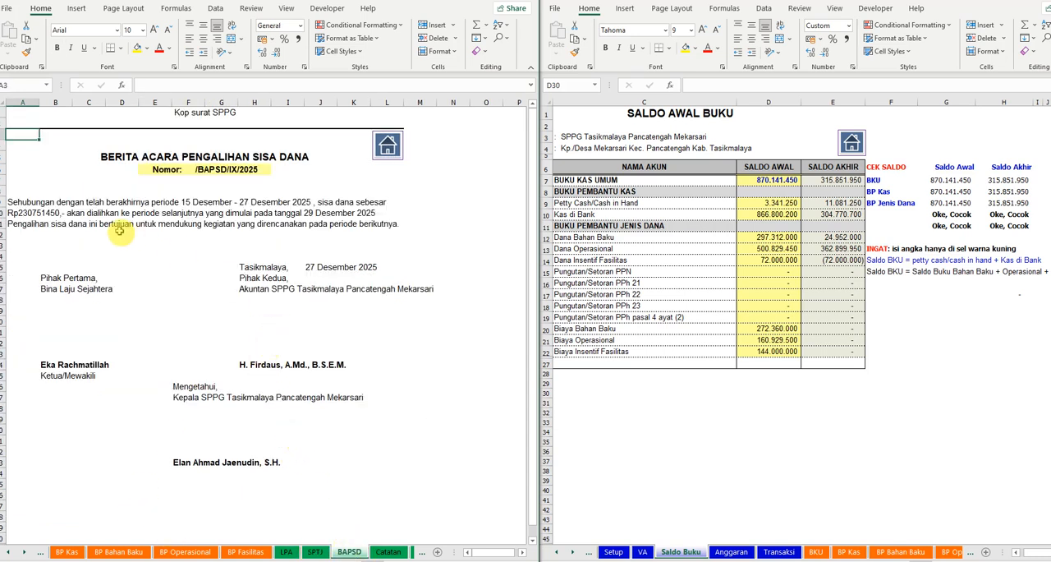
click(37, 214)
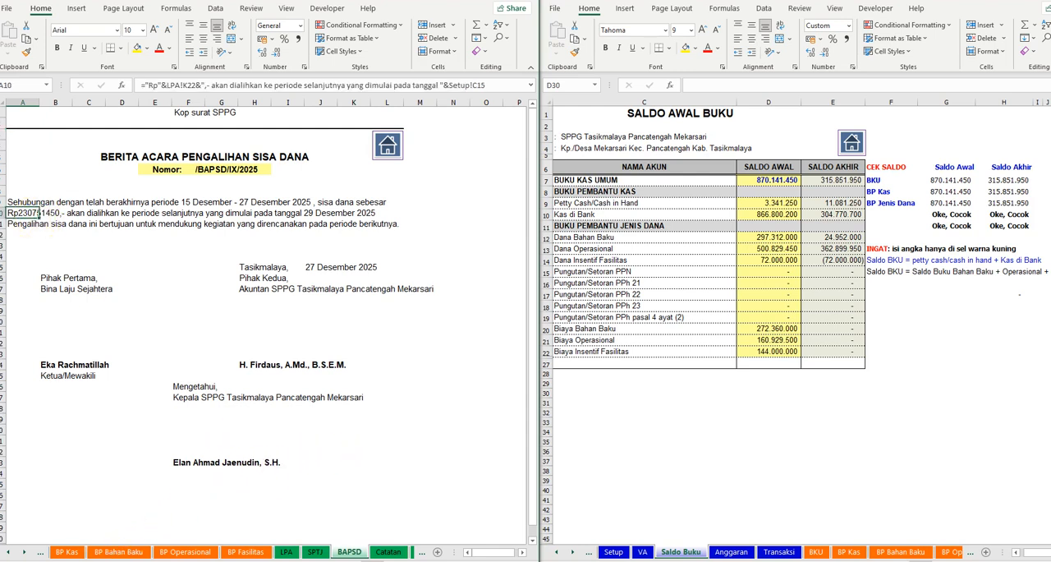
- Check the reporting period and next-period start date in the Setup sheet against the BAPSD text
click(10, 552)
click(9, 551)
click(10, 552)
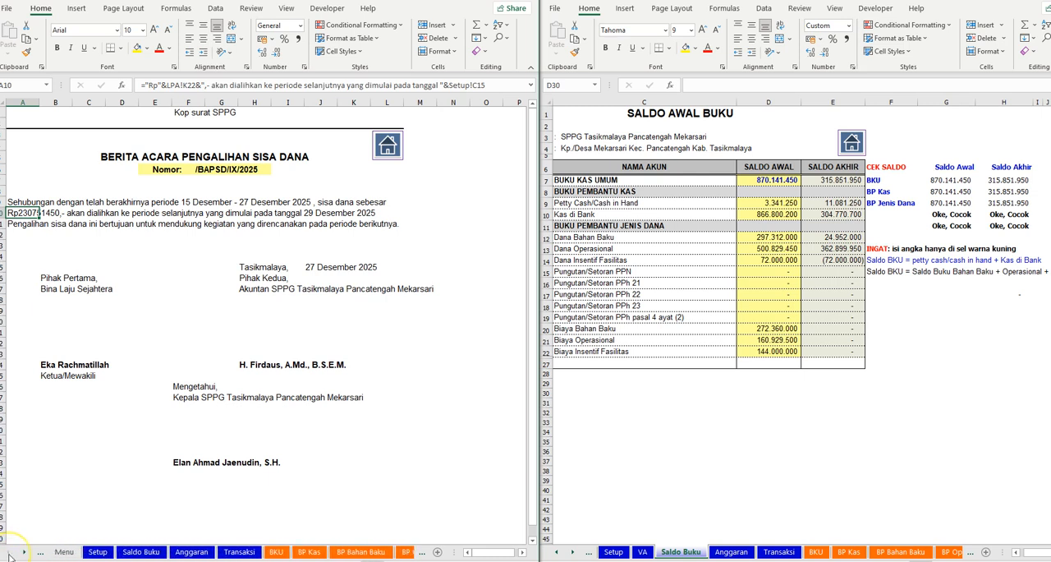
click(99, 552)
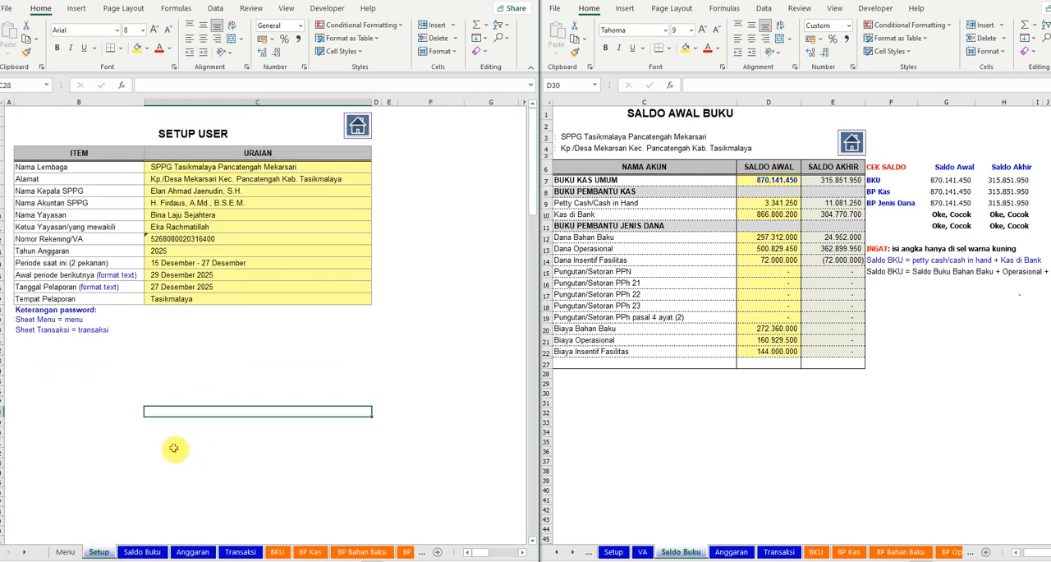
click(26, 553)
click(25, 552)
click(25, 553)
click(25, 552)
click(25, 553)
click(25, 553)
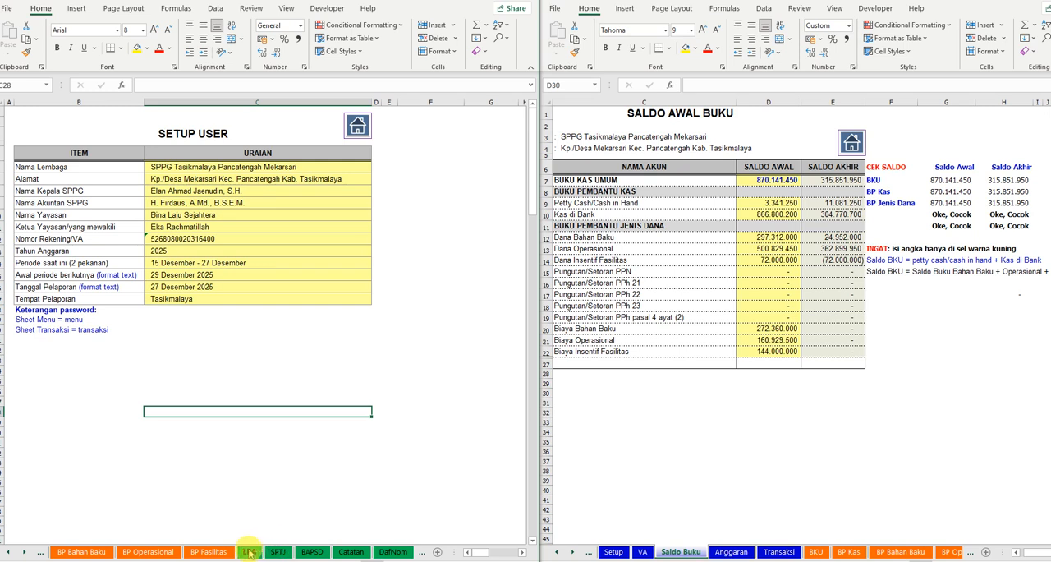
click(312, 551)
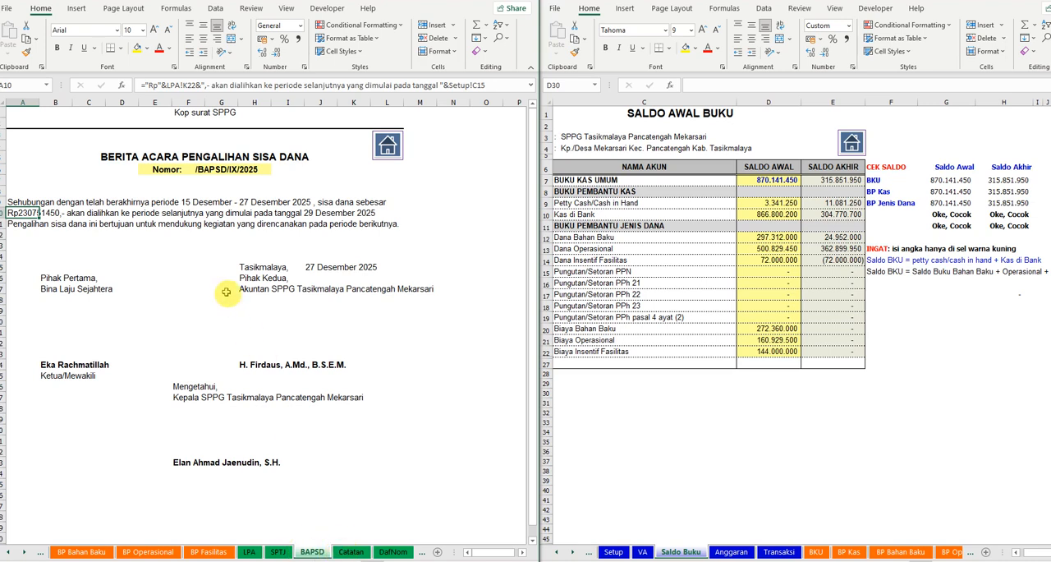
- Review the monthly expense records in Catatan and the volunteer pay list in DafNom, and return to the LPA sheet
click(351, 551)
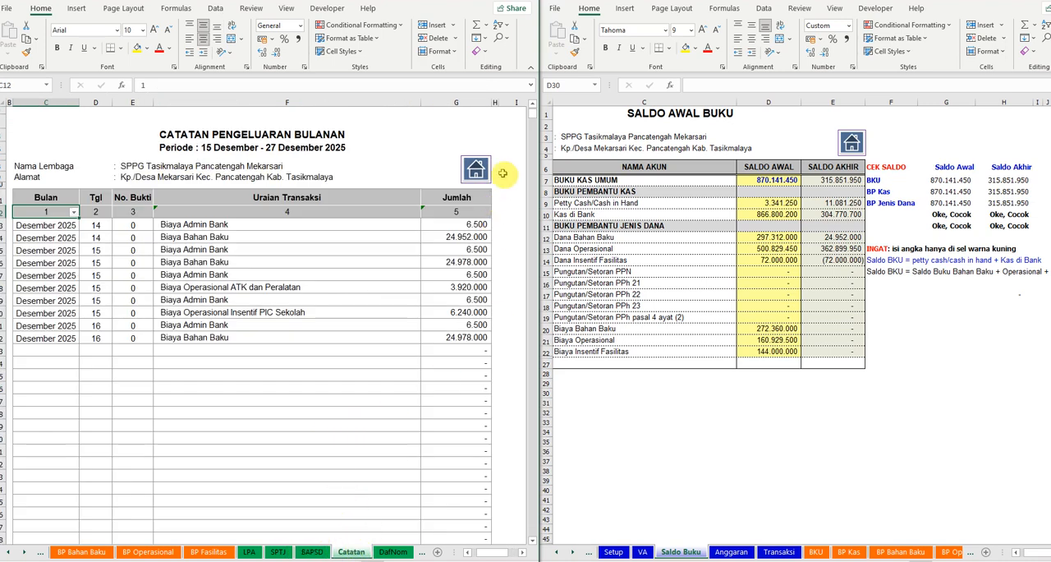
click(393, 551)
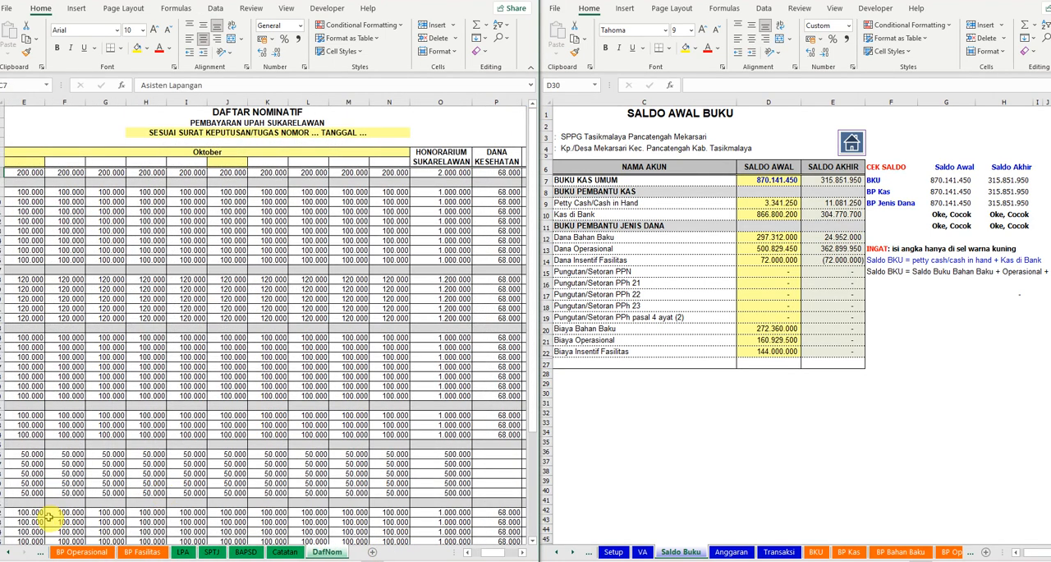
click(183, 551)
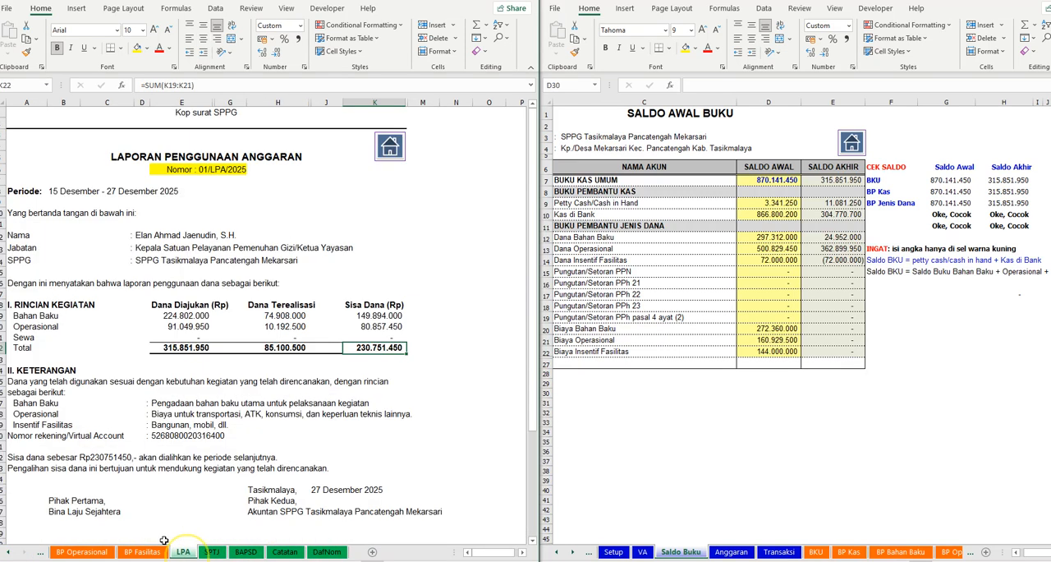
click(10, 552)
click(10, 551)
click(9, 552)
click(10, 552)
click(10, 551)
click(10, 552)
click(10, 552)
click(10, 552)
click(10, 551)
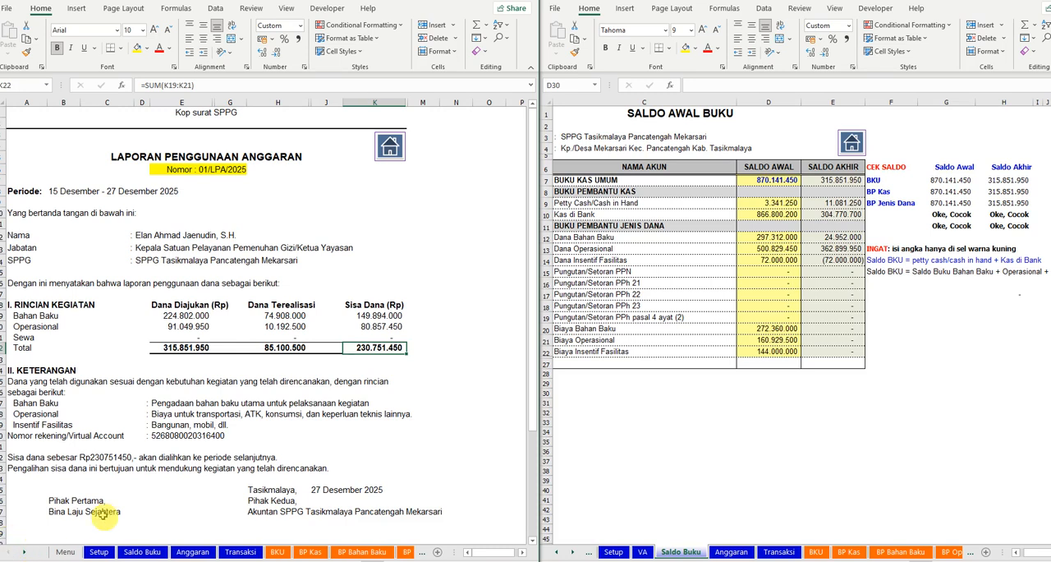